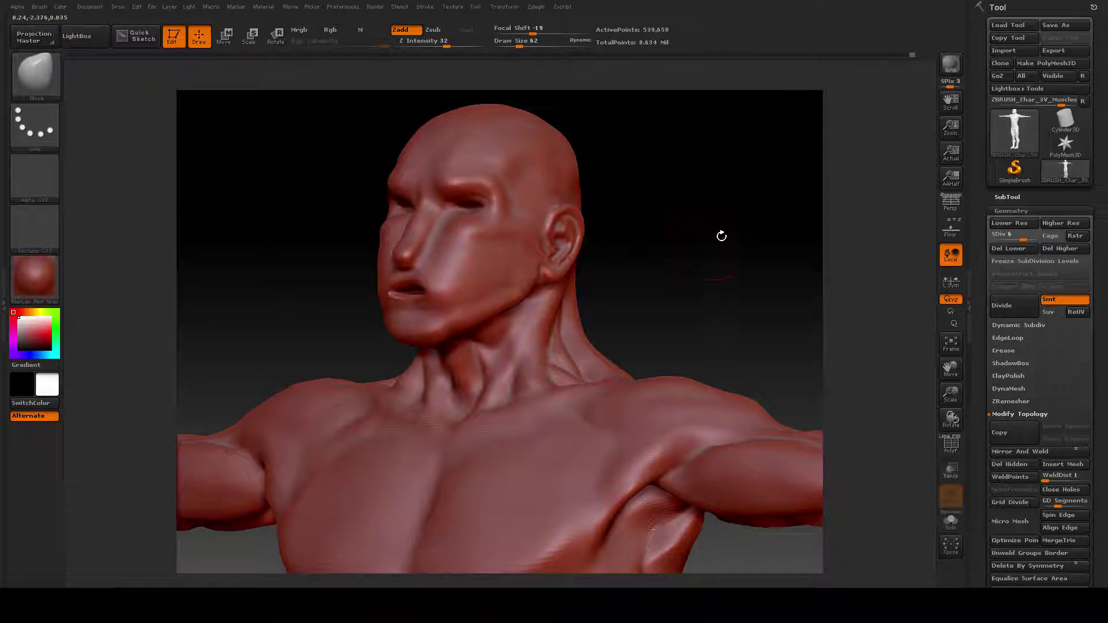
- Frame the face and subdivide the head to SDiv 7, about 2.158 million points
{"action": "mouse_move", "coordinate": [733, 222]}
{"action": "left_mouse_down"}
{"action": "mouse_move", "coordinate": [670, 291]}
{"action": "mouse_move", "coordinate": [613, 241]}
{"action": "mouse_move", "coordinate": [586, 277]}
{"action": "mouse_move", "coordinate": [700, 330]}
{"action": "left_mouse_up"}
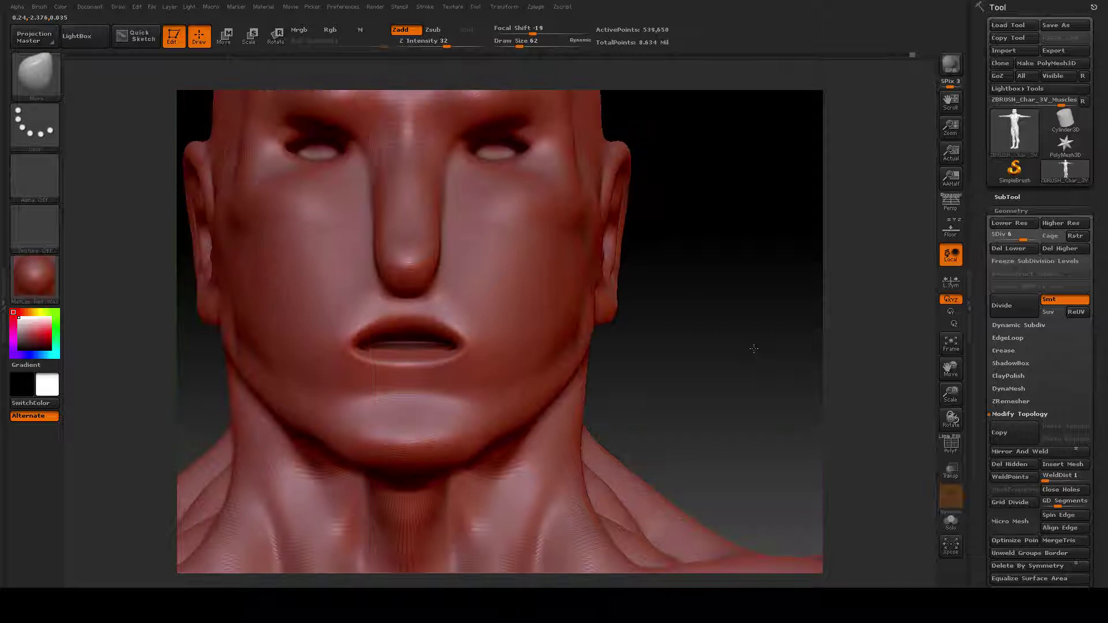
{"action": "mouse_move", "coordinate": [753, 348]}
{"action": "left_mouse_down"}
{"action": "mouse_move", "coordinate": [733, 340]}
{"action": "mouse_move", "coordinate": [755, 306]}
{"action": "left_mouse_up"}
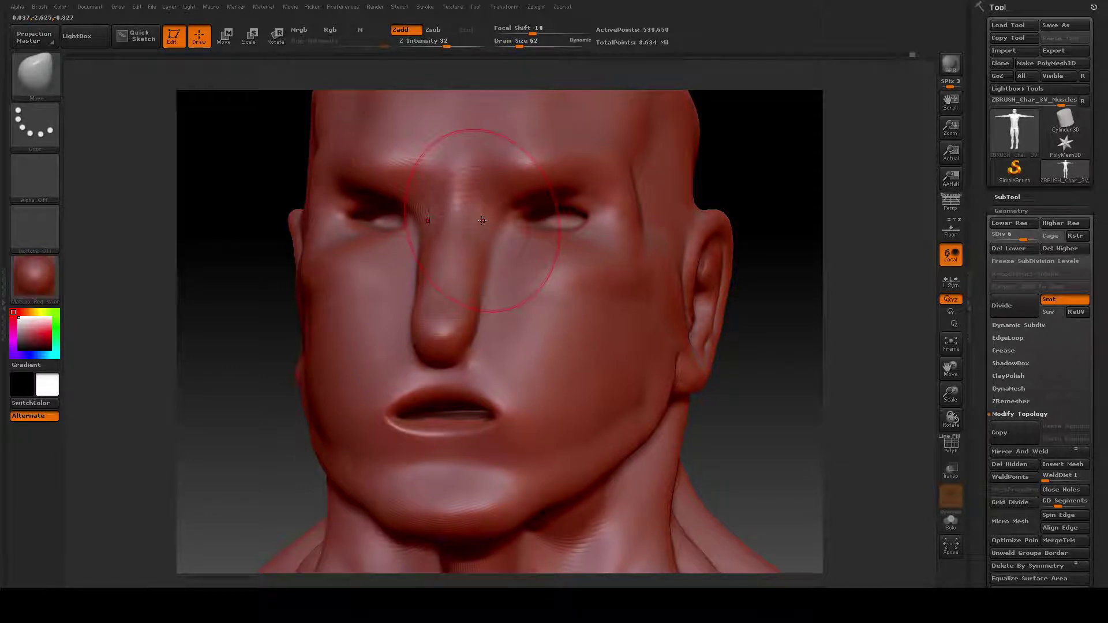
{"action": "key", "text": "shift+d"}
{"action": "left_click_drag", "start_coordinate": [1022, 237], "coordinate": [1031, 237]}
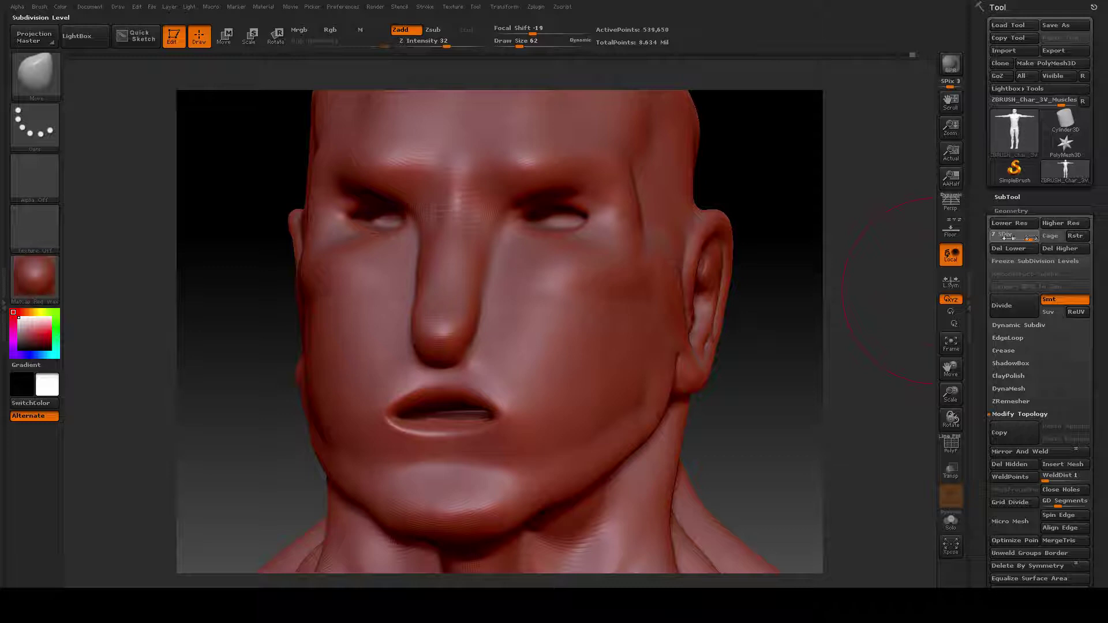
{"action": "key", "text": "shift+d"}
{"action": "key", "text": "d"}
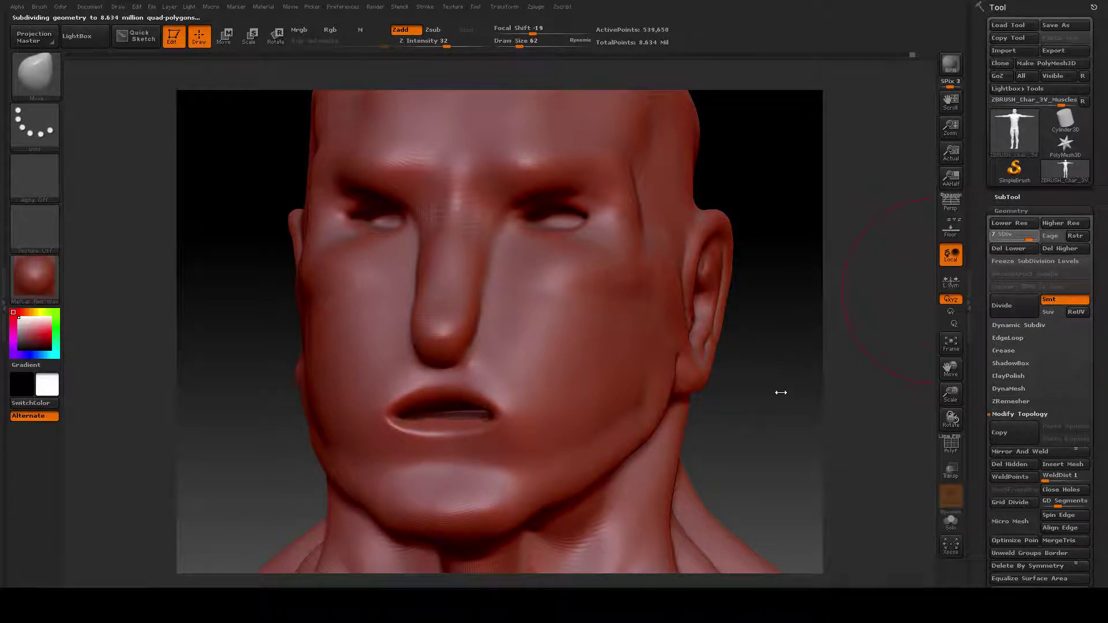
{"action": "key", "text": "d"}
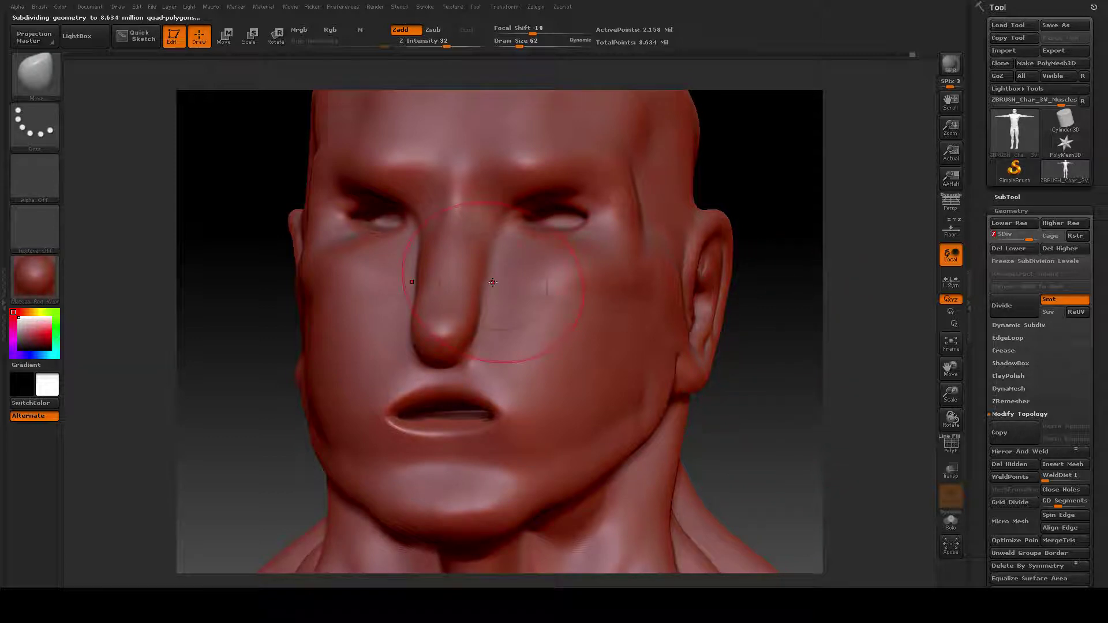
- Shrink the brush Draw Size in two reductions for fine detail strokes
{"action": "right_click", "coordinate": [482, 248]}
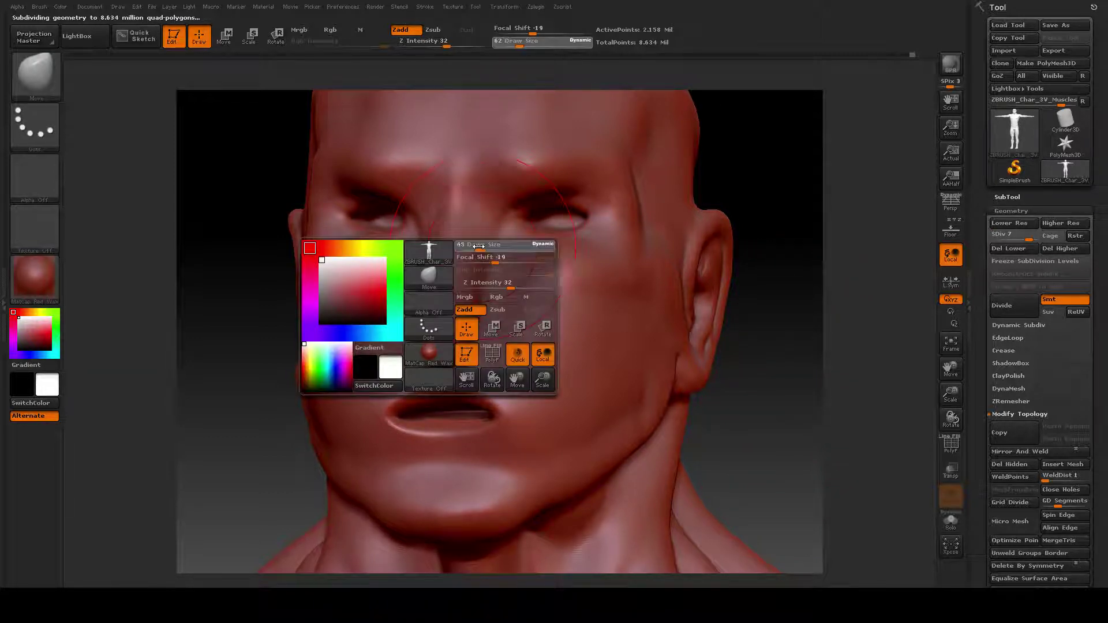
{"action": "left_click_drag", "start_coordinate": [475, 247], "coordinate": [471, 248]}
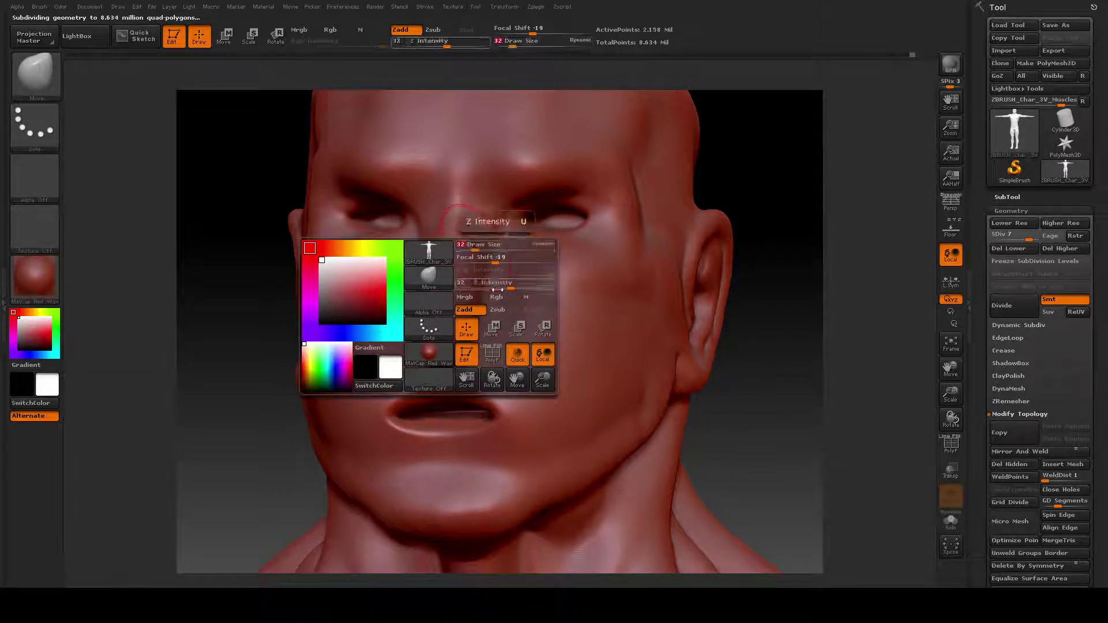
{"action": "right_click", "coordinate": [512, 268]}
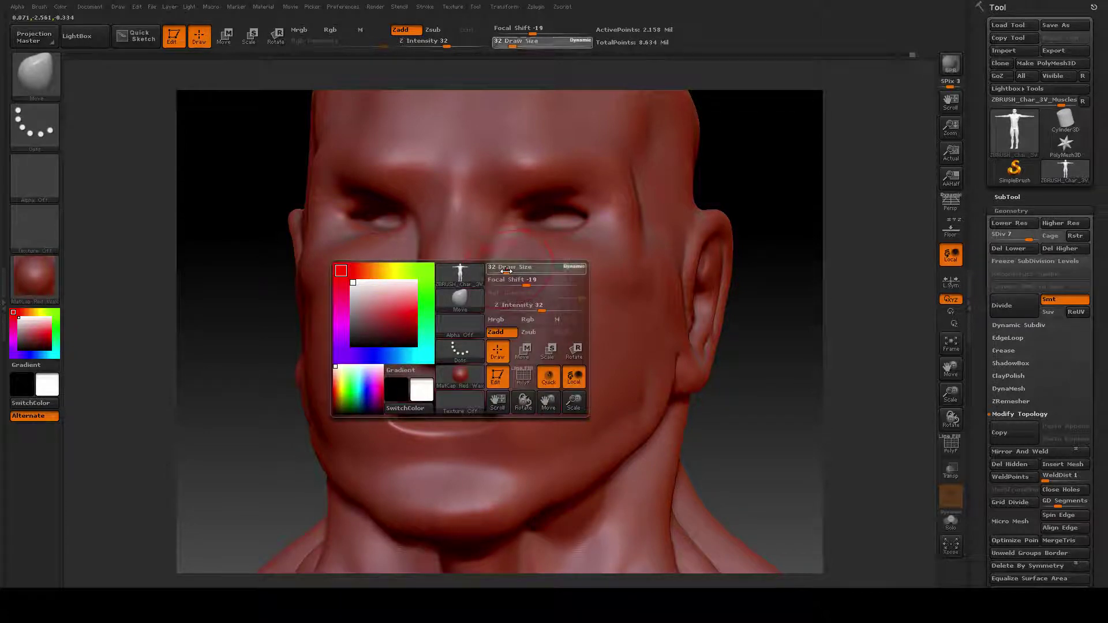
{"action": "left_click_drag", "start_coordinate": [520, 268], "coordinate": [485, 271]}
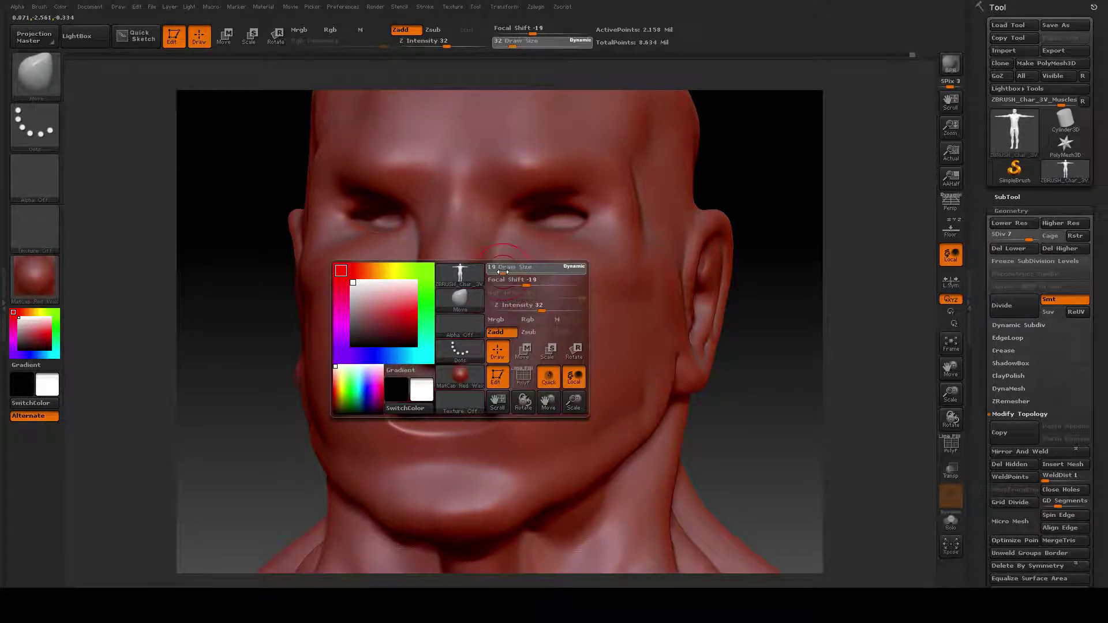
- Switch to the Standard brush and start building the brows, checking front and side
{"action": "left_click", "coordinate": [34, 73]}
{"action": "left_click", "coordinate": [513, 97]}
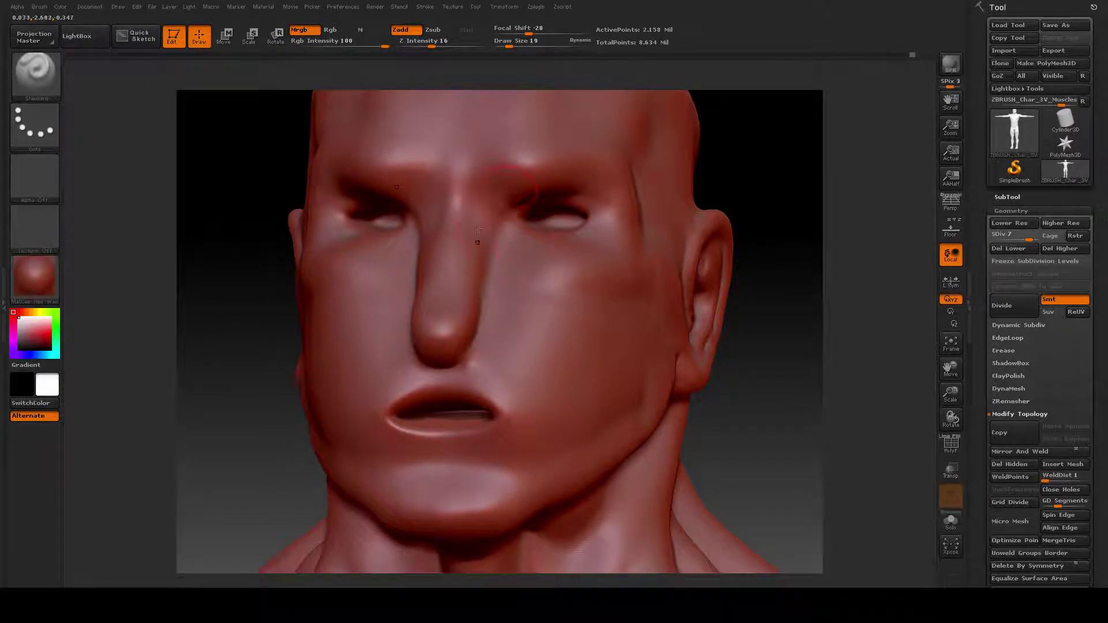
{"action": "left_click_drag", "start_coordinate": [755, 396], "coordinate": [737, 408]}
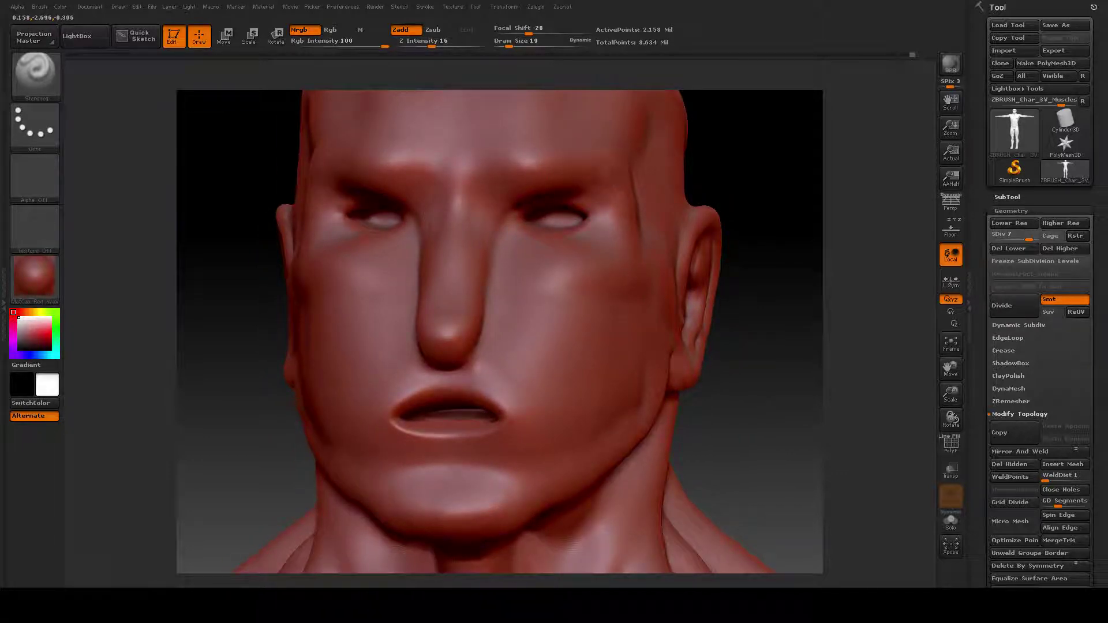
{"action": "mouse_move", "coordinate": [750, 396]}
{"action": "left_mouse_down"}
{"action": "mouse_move", "coordinate": [721, 401]}
{"action": "mouse_move", "coordinate": [633, 172]}
{"action": "left_mouse_up"}
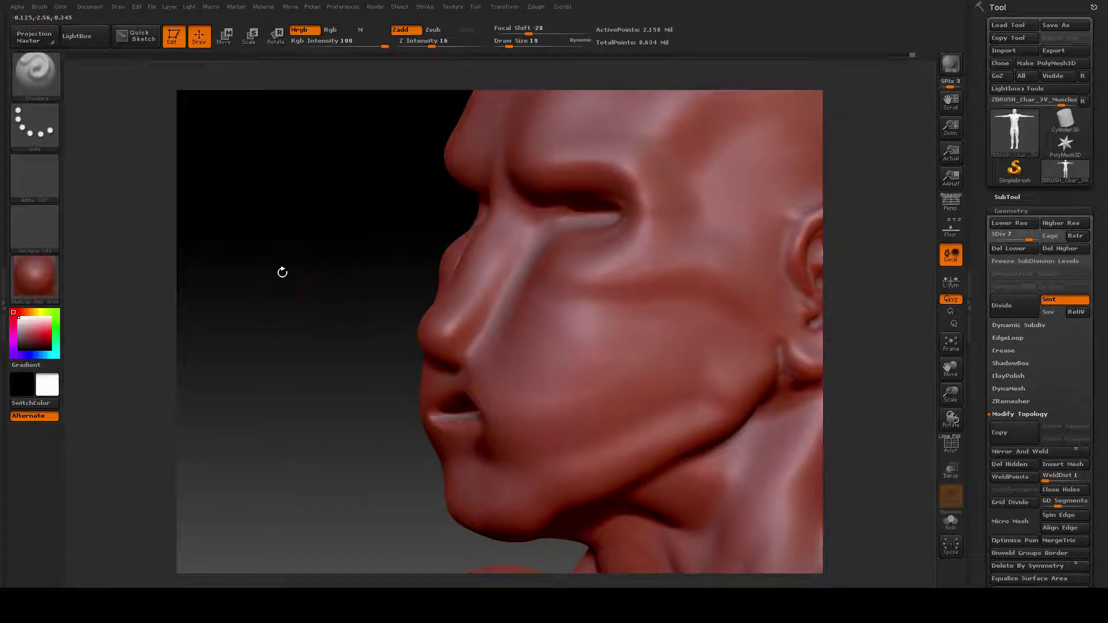
{"action": "mouse_move", "coordinate": [280, 272]}
{"action": "left_mouse_down"}
{"action": "mouse_move", "coordinate": [378, 260]}
{"action": "mouse_move", "coordinate": [399, 269]}
{"action": "left_mouse_up"}
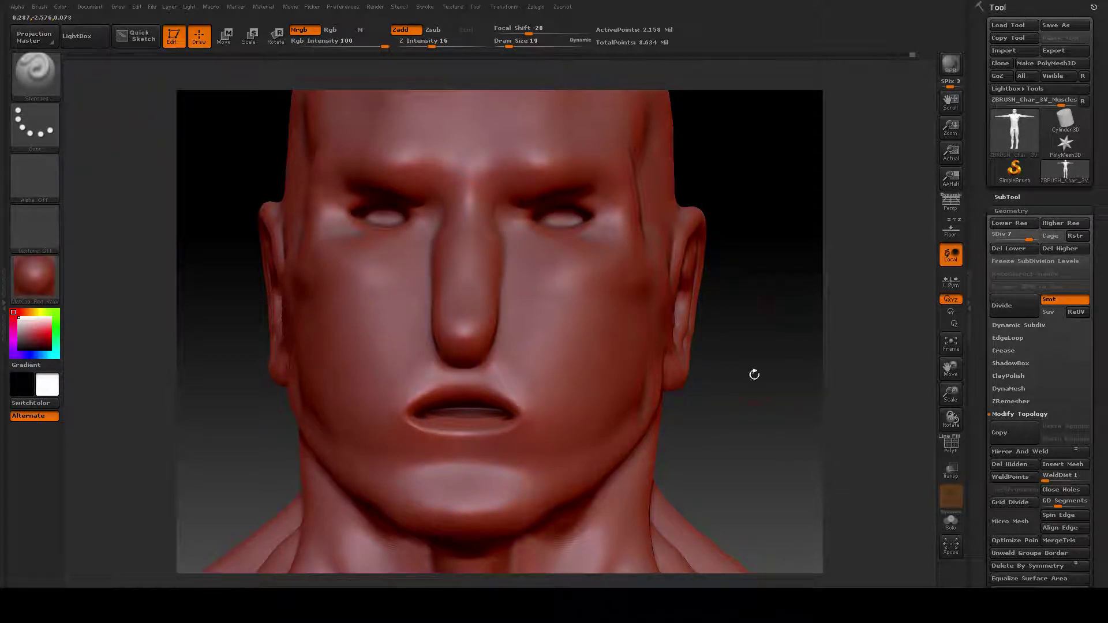
{"action": "mouse_move", "coordinate": [754, 377]}
{"action": "left_mouse_down"}
{"action": "mouse_move", "coordinate": [706, 364]}
{"action": "mouse_move", "coordinate": [552, 246]}
{"action": "left_mouse_up"}
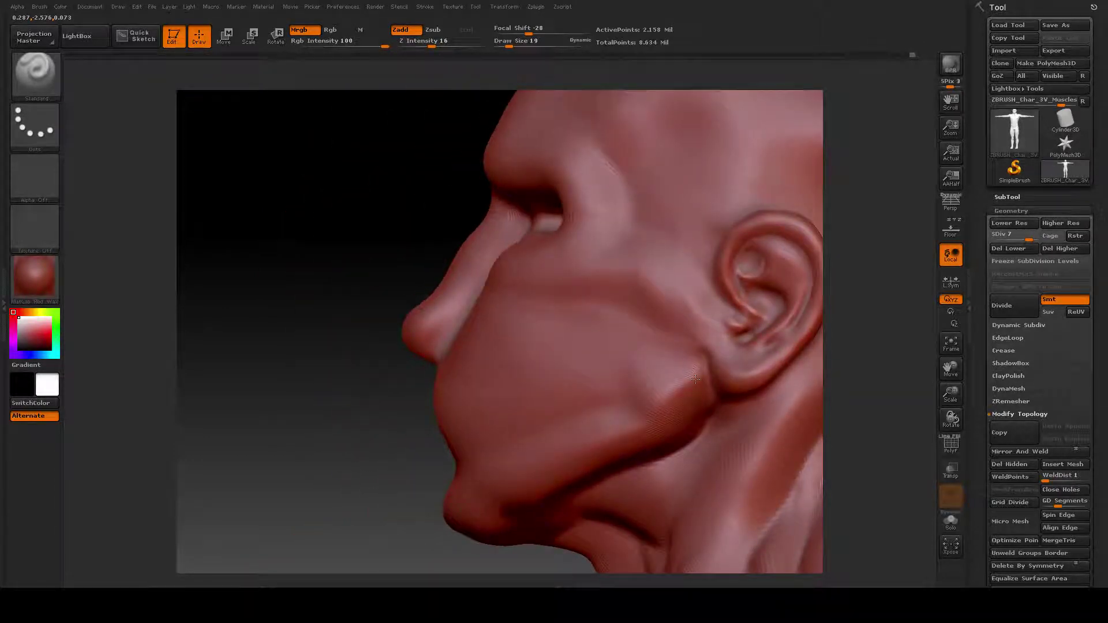
{"action": "mouse_move", "coordinate": [230, 329]}
{"action": "left_mouse_down"}
{"action": "mouse_move", "coordinate": [257, 328]}
{"action": "mouse_move", "coordinate": [515, 211]}
{"action": "left_mouse_up"}
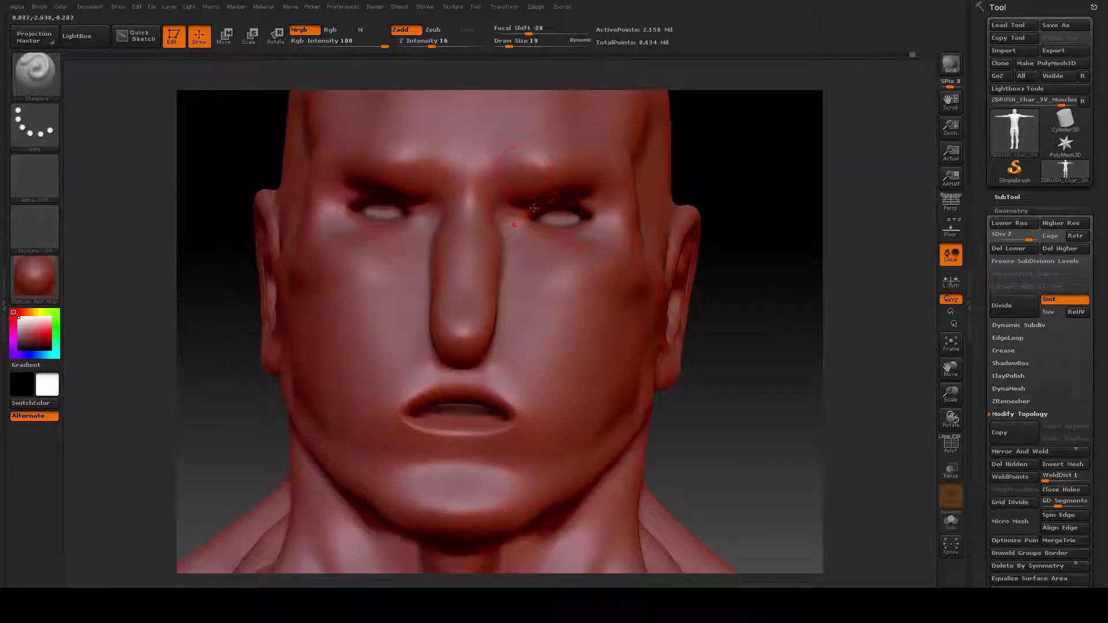
- Enlarge the Draw Size and keep shaping the frowning brow ridge from several angles
{"action": "left_click_drag", "start_coordinate": [734, 353], "coordinate": [746, 353]}
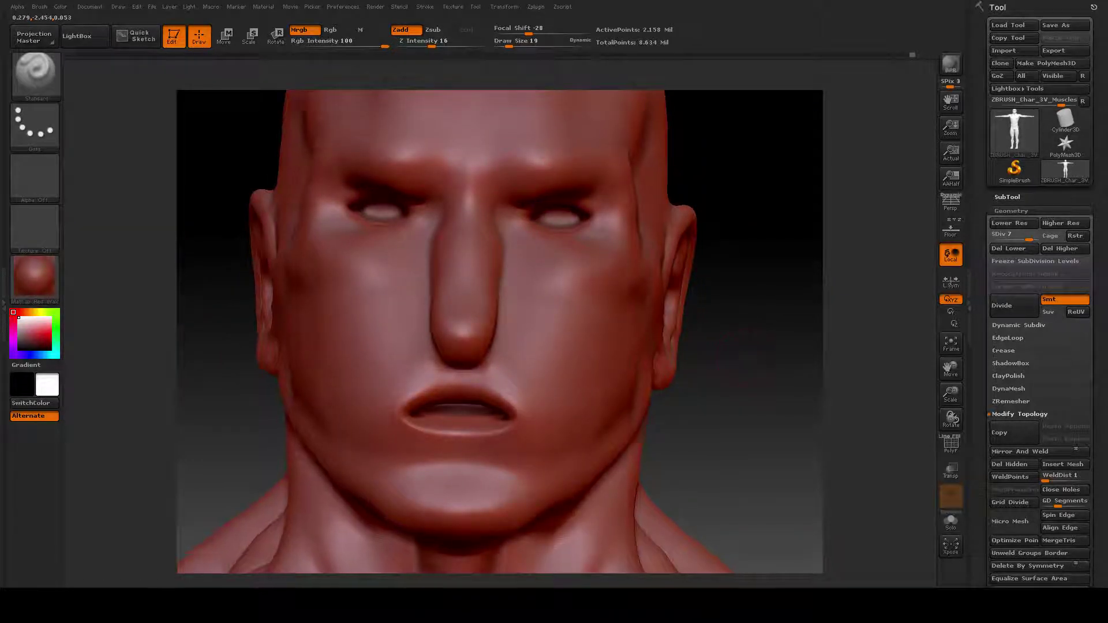
{"action": "mouse_move", "coordinate": [771, 390]}
{"action": "left_mouse_down"}
{"action": "mouse_move", "coordinate": [768, 413]}
{"action": "mouse_move", "coordinate": [818, 413]}
{"action": "mouse_move", "coordinate": [728, 372]}
{"action": "mouse_move", "coordinate": [753, 408]}
{"action": "left_mouse_up"}
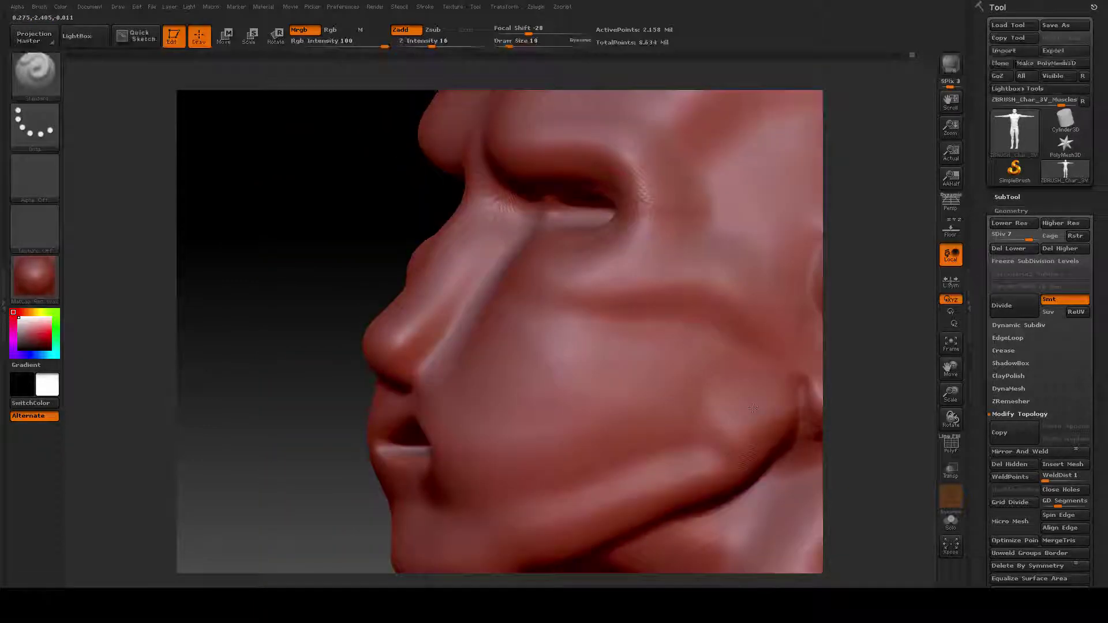
{"action": "left_click_drag", "start_coordinate": [753, 408], "coordinate": [780, 407]}
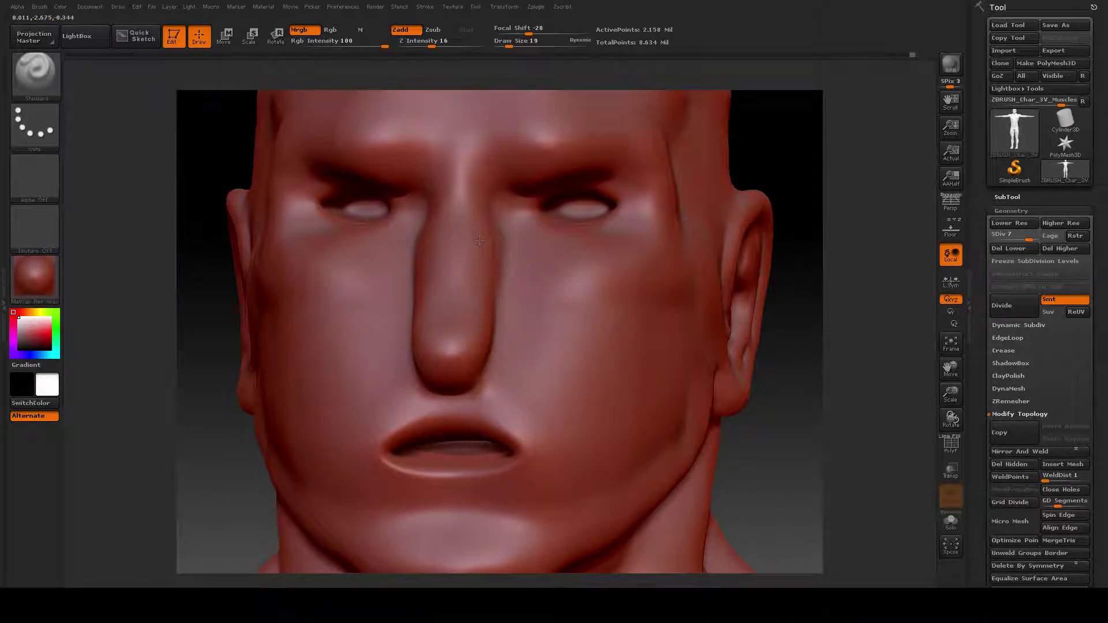
{"action": "key", "text": "space"}
{"action": "left_click_drag", "start_coordinate": [479, 240], "coordinate": [482, 243]}
{"action": "left_click_drag", "start_coordinate": [793, 461], "coordinate": [399, 304]}
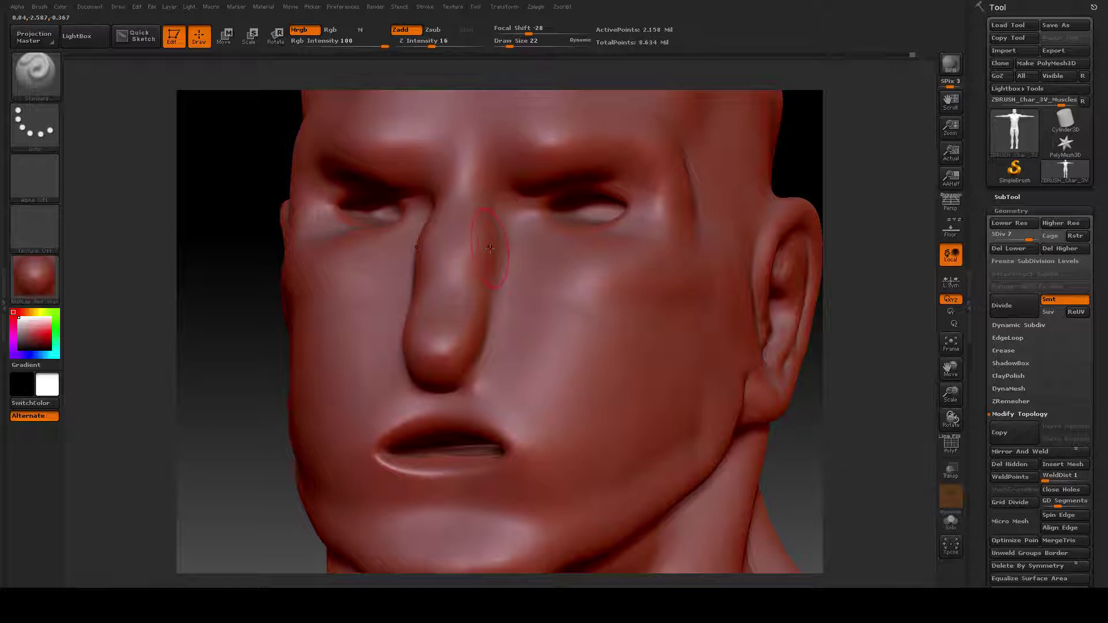
{"action": "key", "text": "space"}
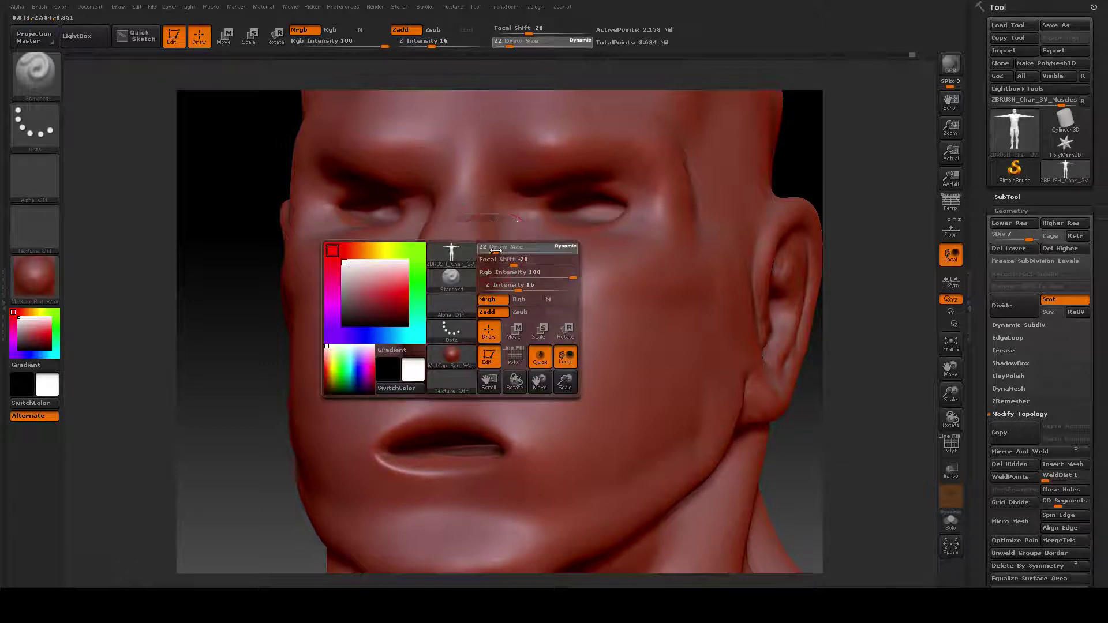
- Carve a crease along the nose with a smaller Dam_Standard brush
{"action": "left_click_drag", "start_coordinate": [503, 254], "coordinate": [498, 254]}
{"action": "left_click", "coordinate": [39, 80]}
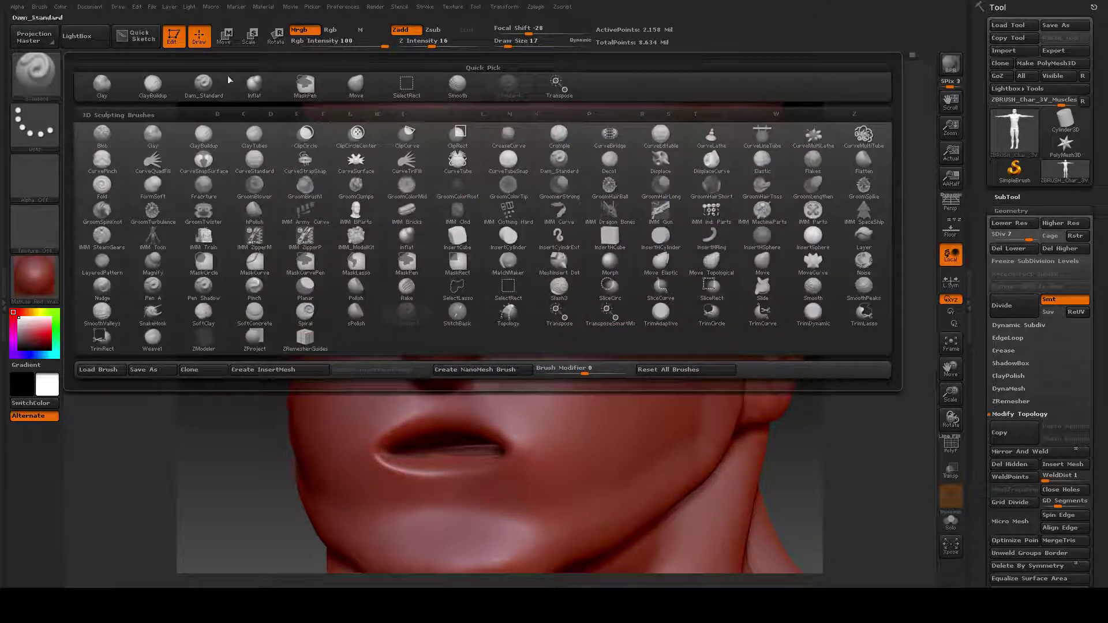
{"action": "left_click", "coordinate": [204, 84]}
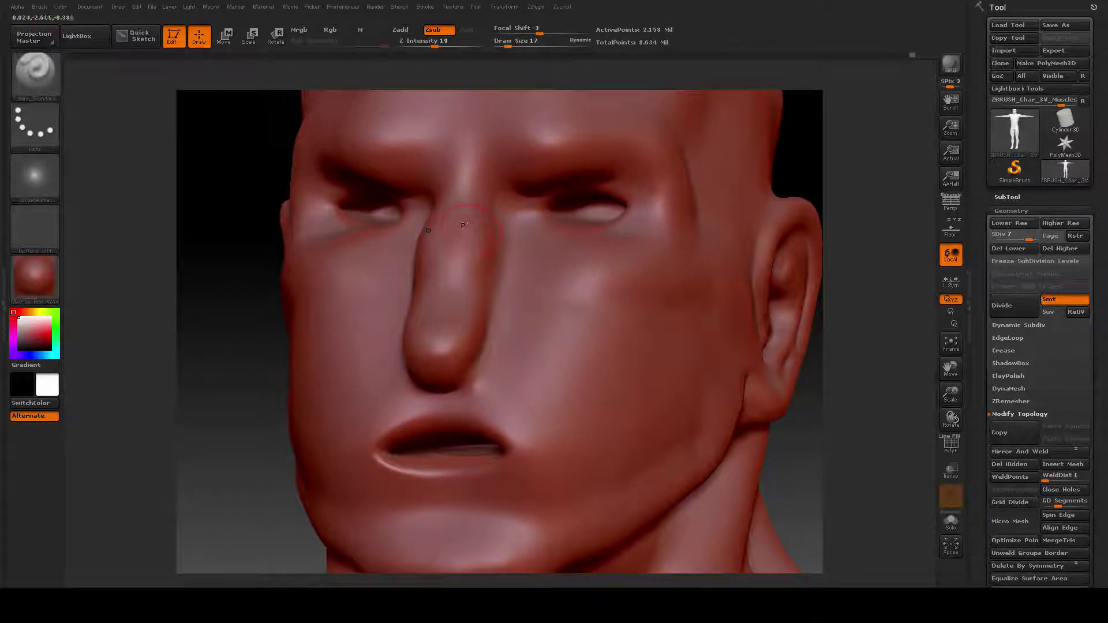
{"action": "mouse_move", "coordinate": [459, 192]}
{"action": "left_mouse_down"}
{"action": "mouse_move", "coordinate": [428, 233]}
{"action": "mouse_move", "coordinate": [449, 270]}
{"action": "mouse_move", "coordinate": [446, 208]}
{"action": "left_mouse_up"}
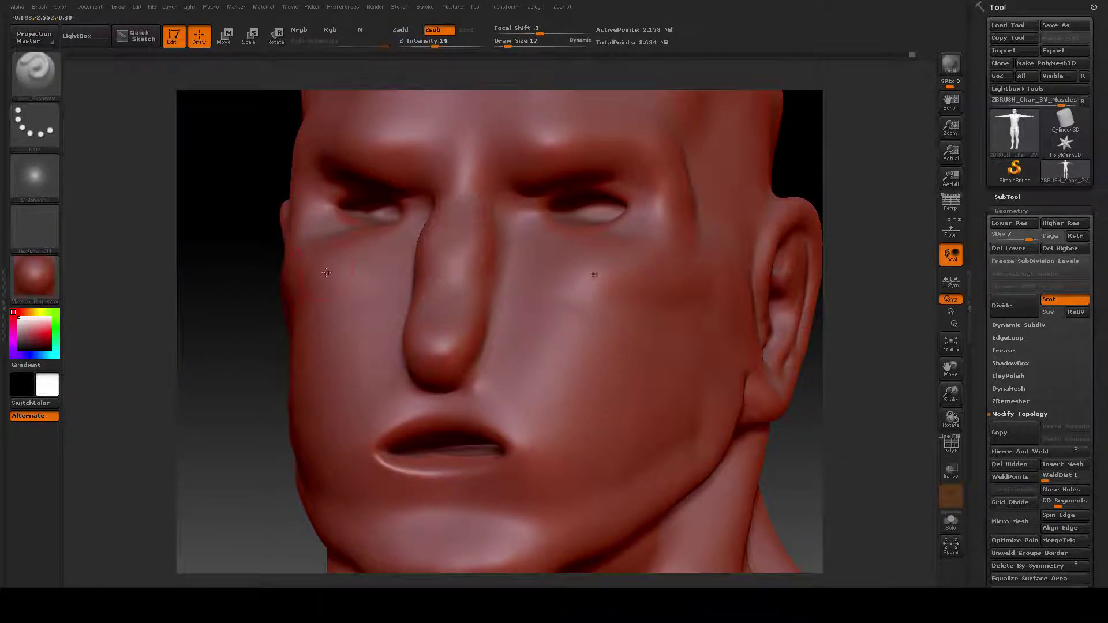
- Switch to ClayBuildup and build up the nose bridge, checking it from front and three-quarter views
{"action": "left_click", "coordinate": [39, 78]}
{"action": "left_click", "coordinate": [153, 85]}
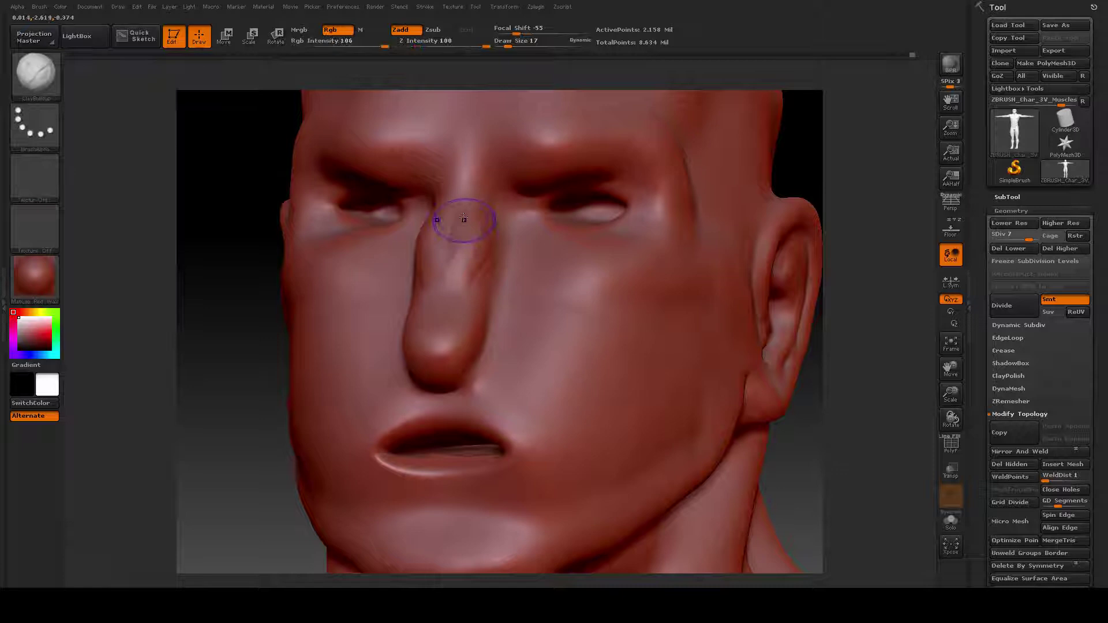
{"action": "left_click_drag", "start_coordinate": [457, 218], "coordinate": [450, 254], "text": "shift"}
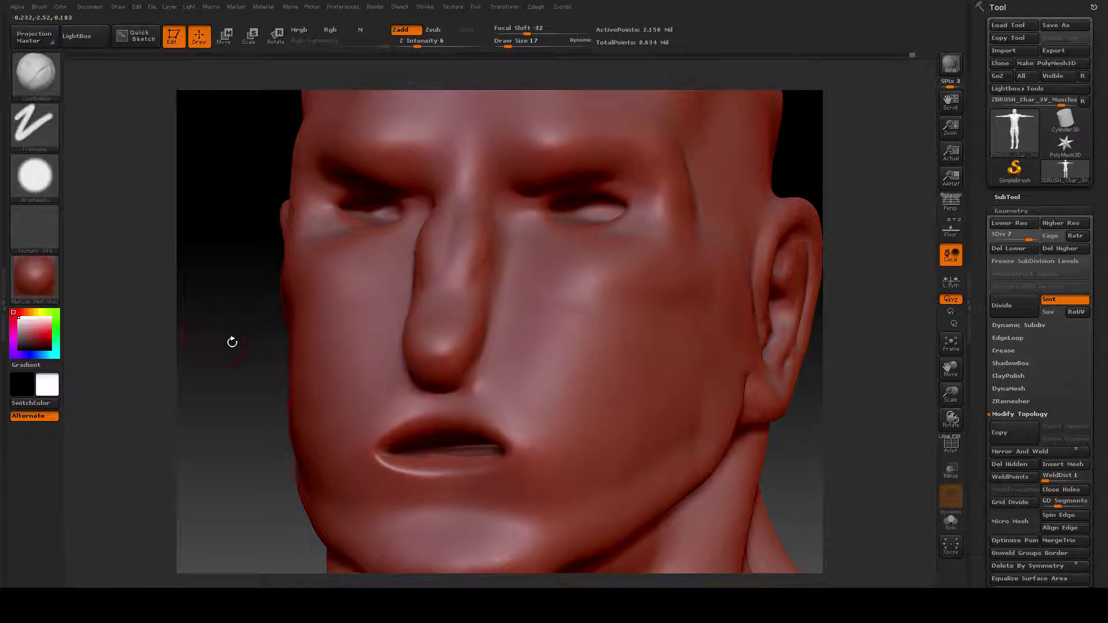
{"action": "left_click_drag", "start_coordinate": [231, 341], "coordinate": [460, 280]}
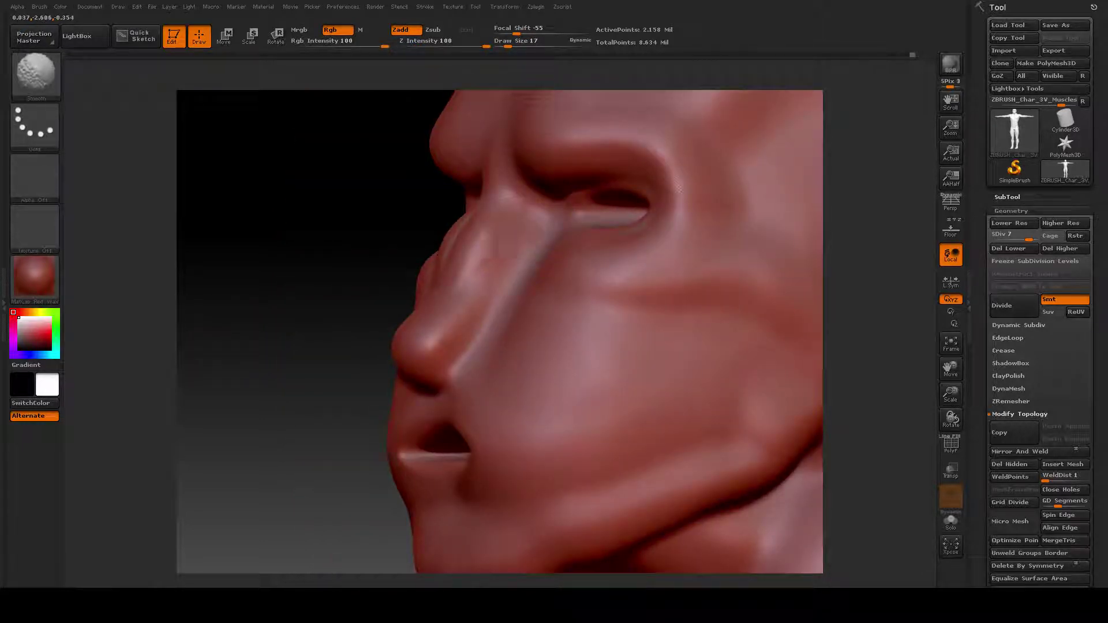
{"action": "mouse_move", "coordinate": [681, 190]}
{"action": "left_mouse_down"}
{"action": "mouse_move", "coordinate": [464, 296]}
{"action": "mouse_move", "coordinate": [439, 363]}
{"action": "mouse_move", "coordinate": [462, 320]}
{"action": "left_mouse_up"}
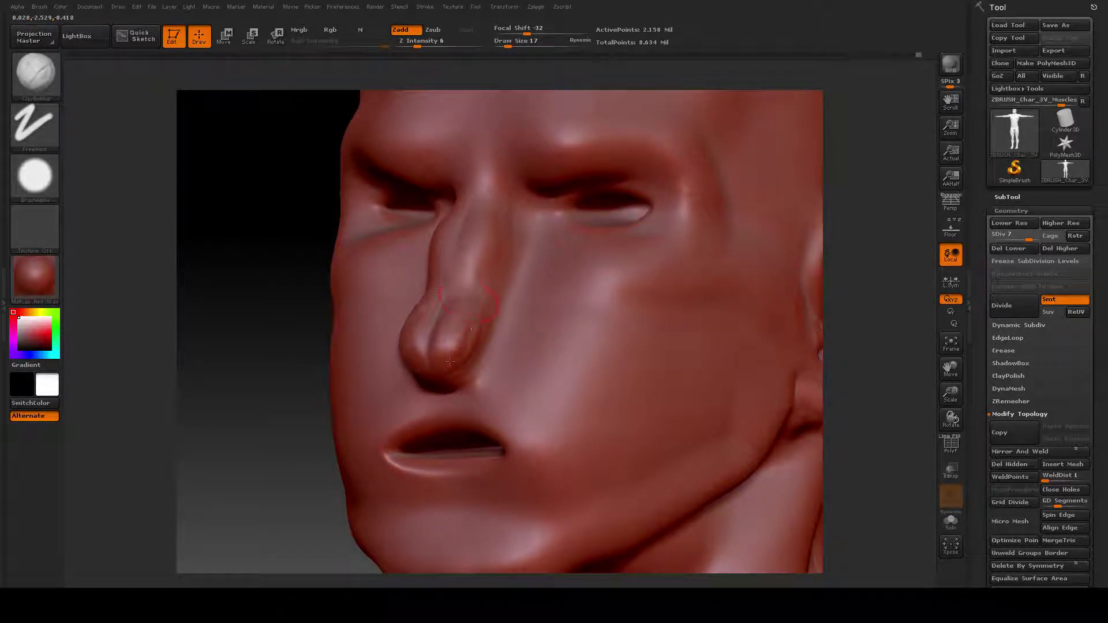
{"action": "mouse_move", "coordinate": [292, 317]}
{"action": "left_mouse_down"}
{"action": "mouse_move", "coordinate": [437, 328]}
{"action": "mouse_move", "coordinate": [450, 364]}
{"action": "mouse_move", "coordinate": [448, 338]}
{"action": "left_mouse_up"}
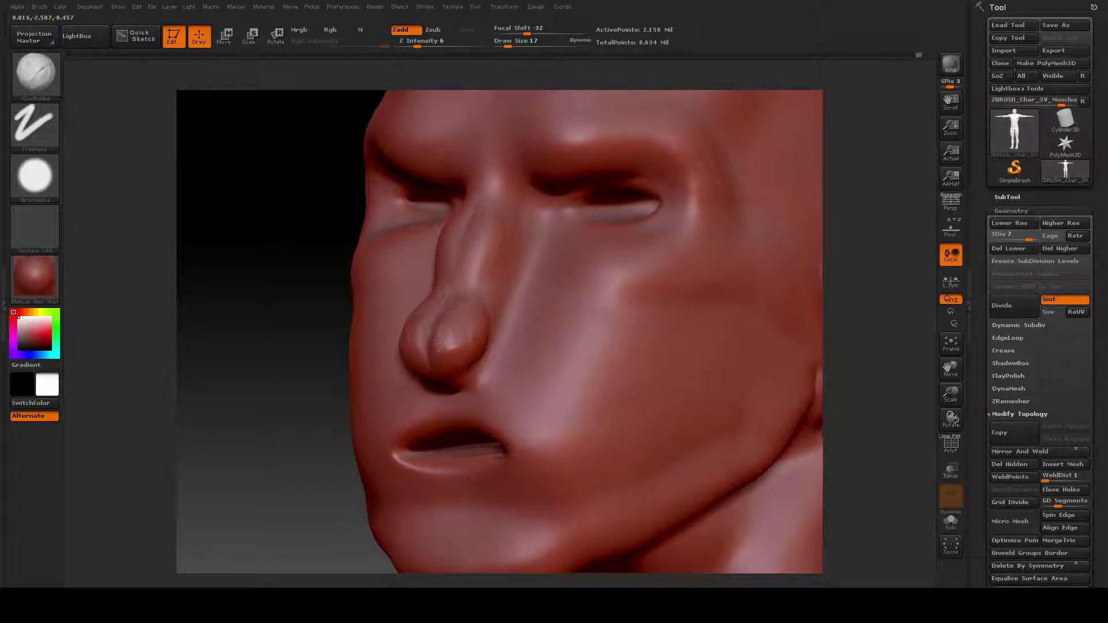
{"action": "left_click_drag", "start_coordinate": [234, 347], "coordinate": [452, 343]}
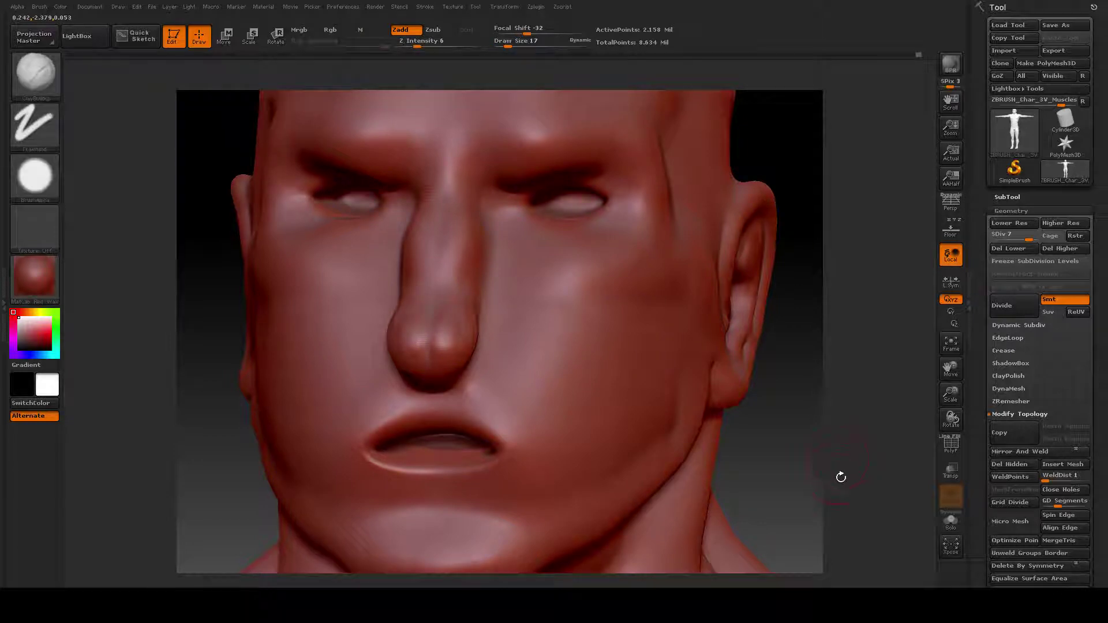
{"action": "left_click_drag", "start_coordinate": [835, 472], "coordinate": [433, 340]}
- Shift-smooth the nose surface while checking it between profile and frontal views
{"action": "key", "text": "shift"}
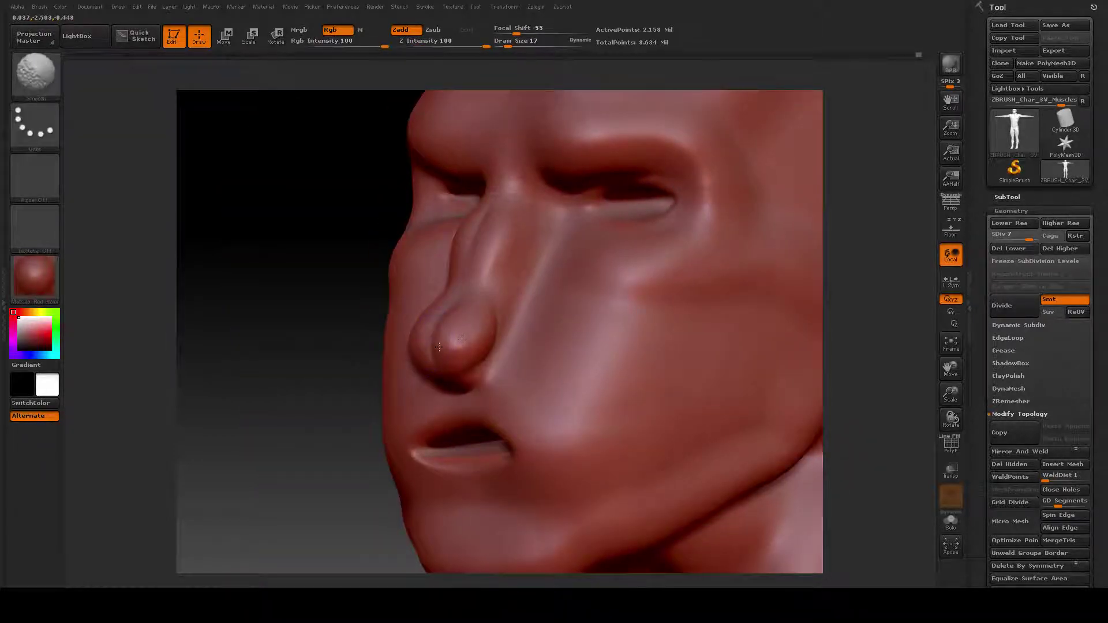
{"action": "left_click_drag", "start_coordinate": [340, 342], "coordinate": [315, 338]}
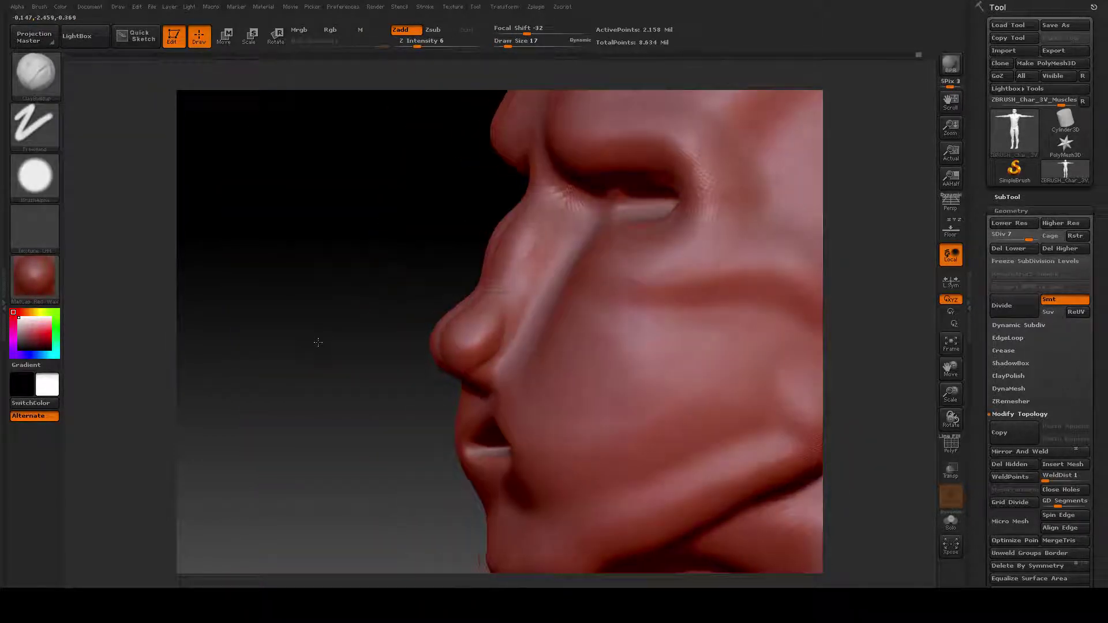
{"action": "mouse_move", "coordinate": [465, 329]}
{"action": "left_mouse_down"}
{"action": "mouse_move", "coordinate": [478, 351]}
{"action": "mouse_move", "coordinate": [504, 356]}
{"action": "mouse_move", "coordinate": [489, 348]}
{"action": "mouse_move", "coordinate": [506, 344]}
{"action": "left_mouse_up"}
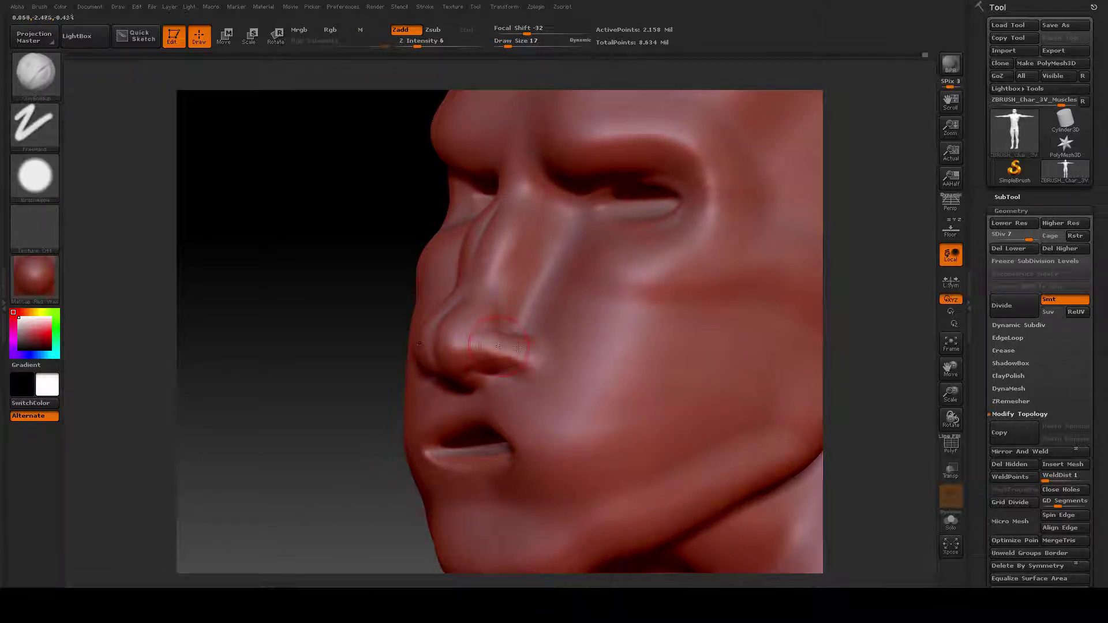
{"action": "left_click_drag", "start_coordinate": [329, 389], "coordinate": [482, 342]}
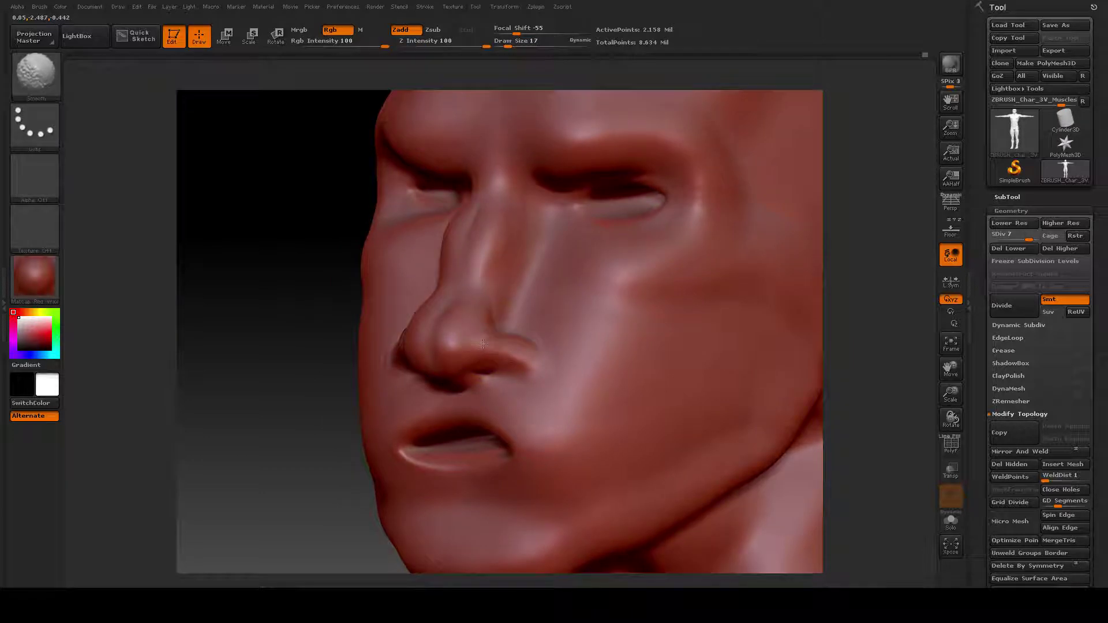
{"action": "left_click_drag", "start_coordinate": [295, 404], "coordinate": [513, 333], "text": "shift"}
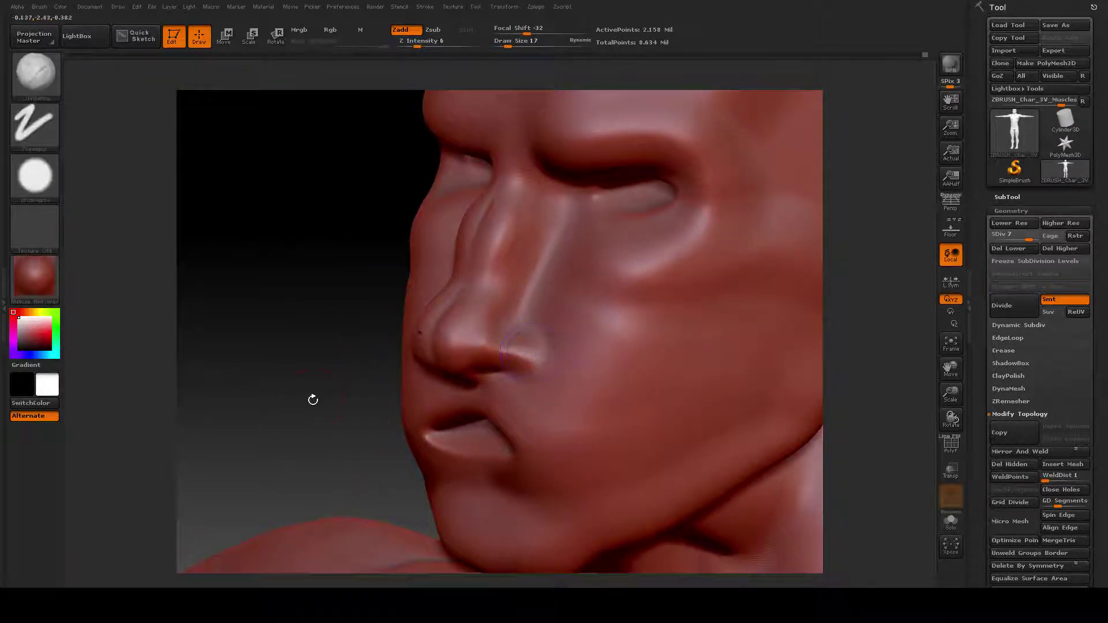
{"action": "mouse_move", "coordinate": [314, 399]}
{"action": "left_mouse_down", "text": "shift"}
{"action": "mouse_move", "coordinate": [319, 381]}
{"action": "mouse_move", "coordinate": [515, 312]}
{"action": "mouse_move", "coordinate": [486, 330]}
{"action": "mouse_move", "coordinate": [502, 307]}
{"action": "mouse_move", "coordinate": [513, 344]}
{"action": "left_mouse_up", "text": "shift"}
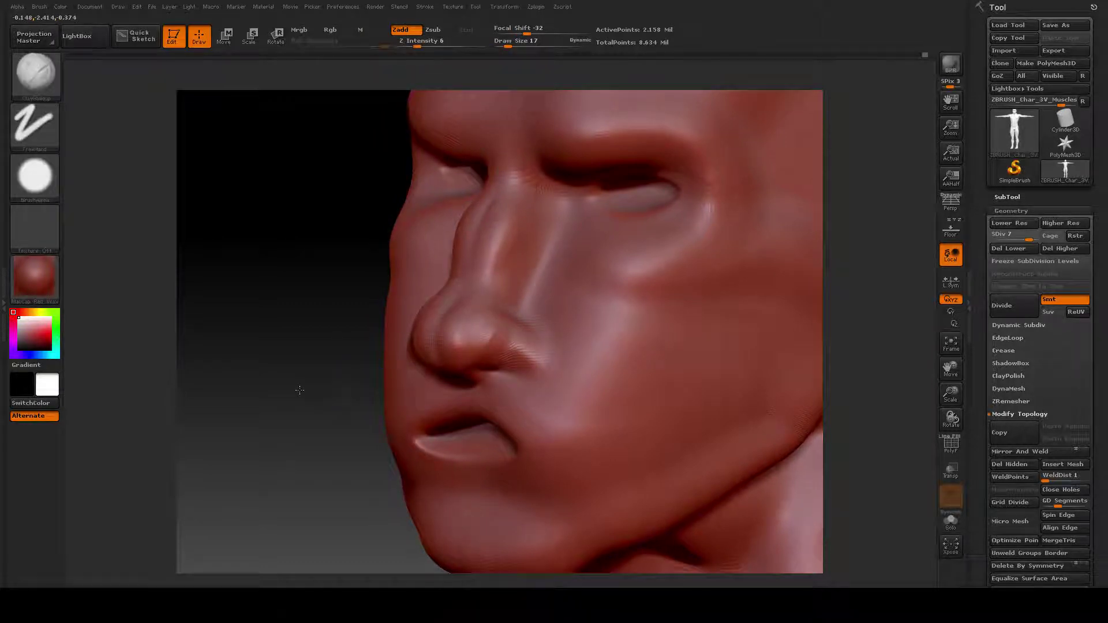
{"action": "left_click_drag", "start_coordinate": [311, 388], "coordinate": [525, 304]}
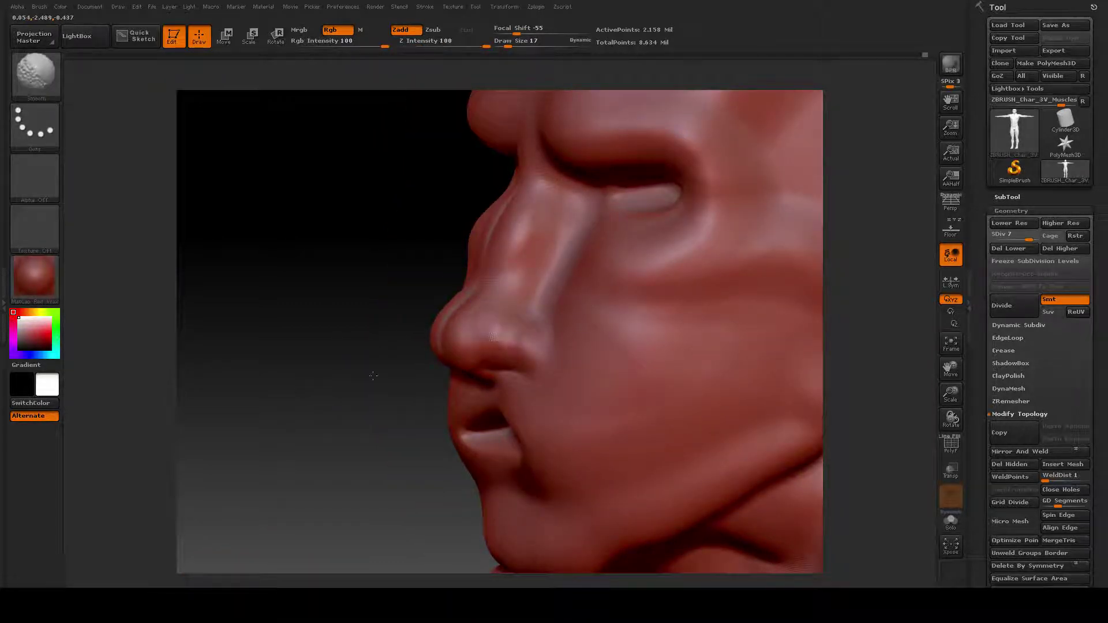
{"action": "left_click_drag", "start_coordinate": [373, 375], "coordinate": [777, 219]}
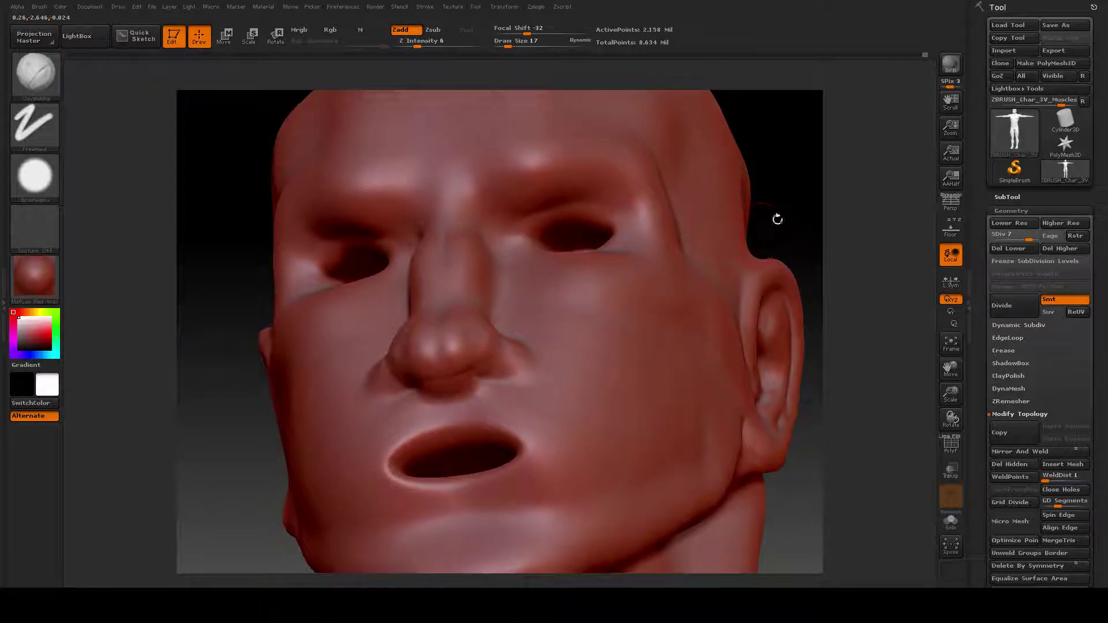
- Reshape the area beneath the nose and deepen the right nostril opening
{"action": "mouse_move", "coordinate": [787, 210]}
{"action": "left_mouse_down"}
{"action": "mouse_move", "coordinate": [396, 235]}
{"action": "mouse_move", "coordinate": [485, 227]}
{"action": "left_mouse_up"}
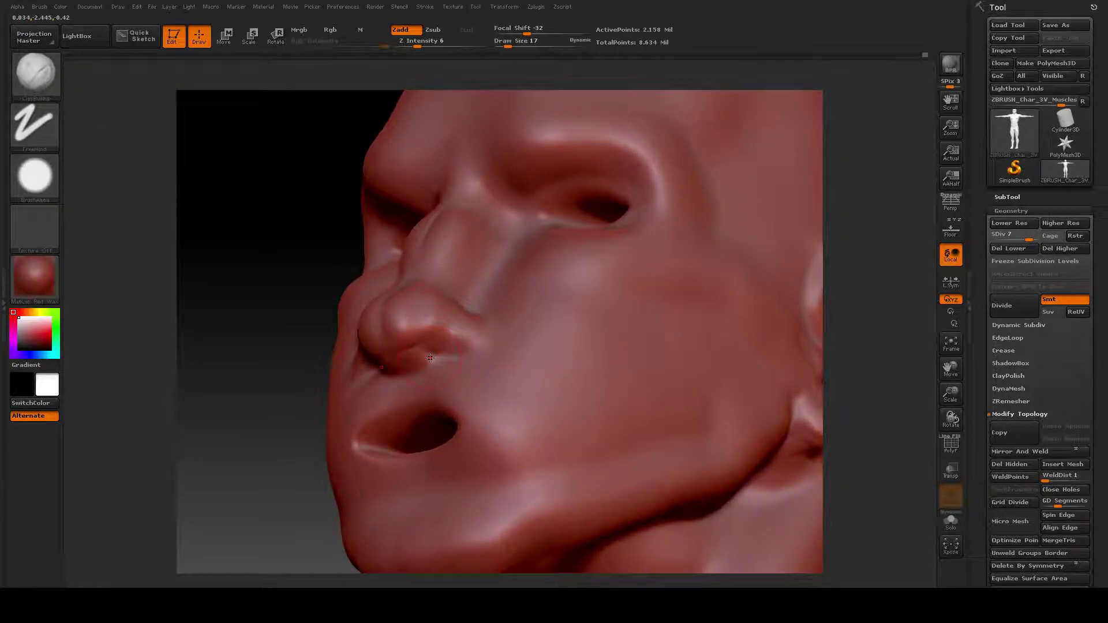
{"action": "key", "text": "space"}
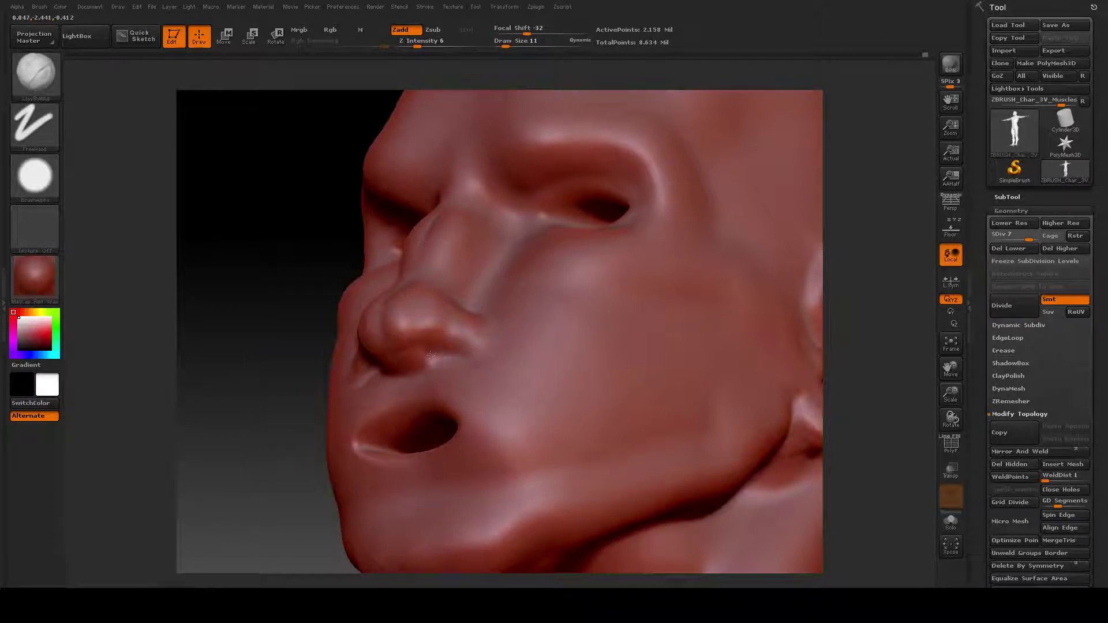
{"action": "mouse_move", "coordinate": [431, 355]}
{"action": "left_mouse_down"}
{"action": "mouse_move", "coordinate": [452, 356]}
{"action": "mouse_move", "coordinate": [431, 348]}
{"action": "left_mouse_up"}
{"action": "mouse_move", "coordinate": [277, 335]}
{"action": "left_mouse_down"}
{"action": "mouse_move", "coordinate": [300, 300]}
{"action": "mouse_move", "coordinate": [436, 349]}
{"action": "left_mouse_up"}
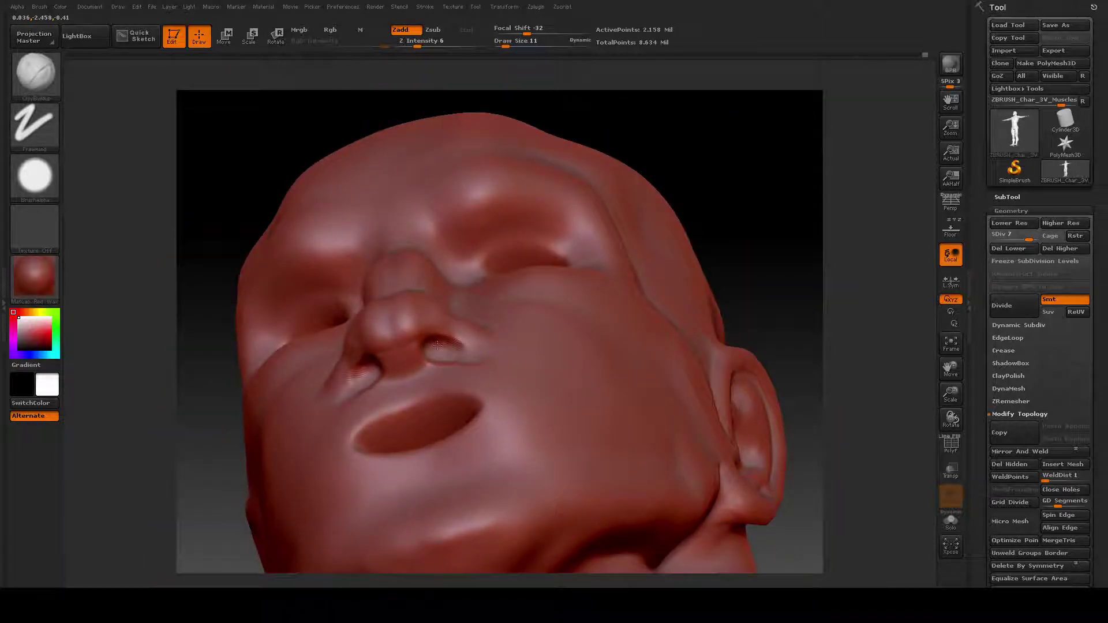
{"action": "left_click_drag", "start_coordinate": [438, 345], "coordinate": [443, 339]}
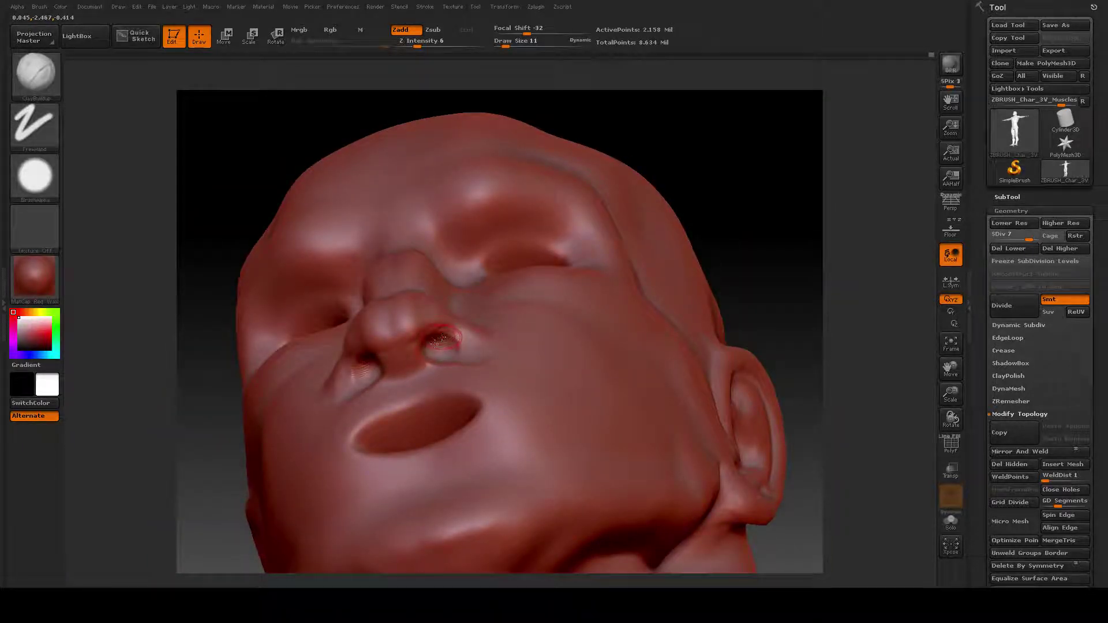
{"action": "mouse_move", "coordinate": [703, 223]}
{"action": "left_mouse_down"}
{"action": "mouse_move", "coordinate": [444, 347]}
{"action": "mouse_move", "coordinate": [408, 341]}
{"action": "left_mouse_up"}
- Sharpen and build a ridge along the nostril rim, then sculpt the tip and wing
{"action": "left_click_drag", "start_coordinate": [313, 307], "coordinate": [347, 330]}
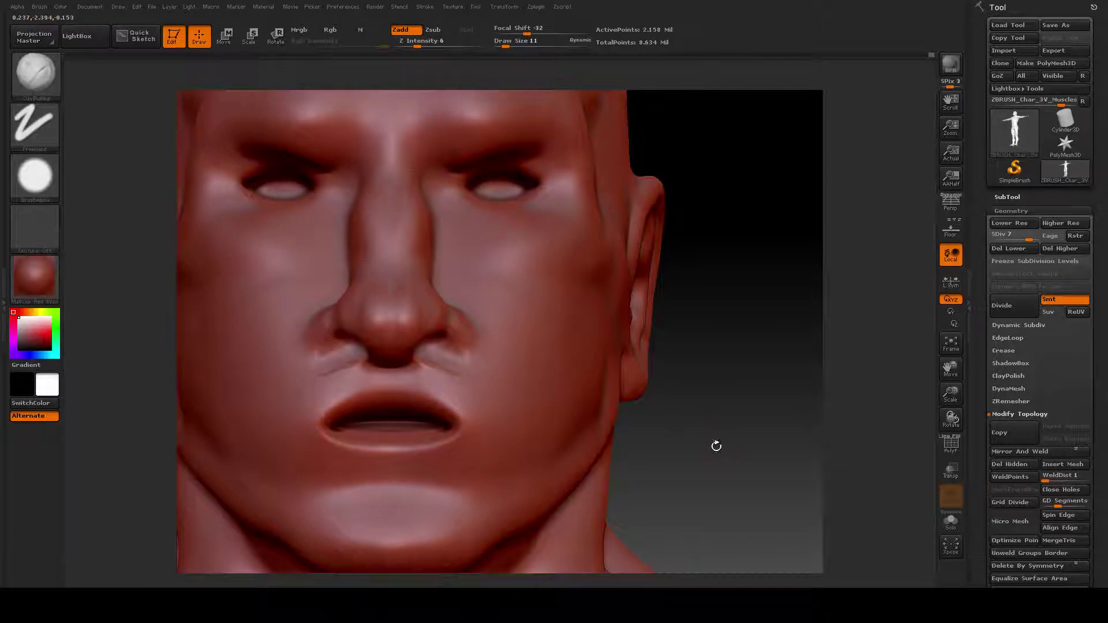
{"action": "mouse_move", "coordinate": [716, 446]}
{"action": "left_mouse_down"}
{"action": "mouse_move", "coordinate": [426, 341]}
{"action": "mouse_move", "coordinate": [452, 332]}
{"action": "left_mouse_up"}
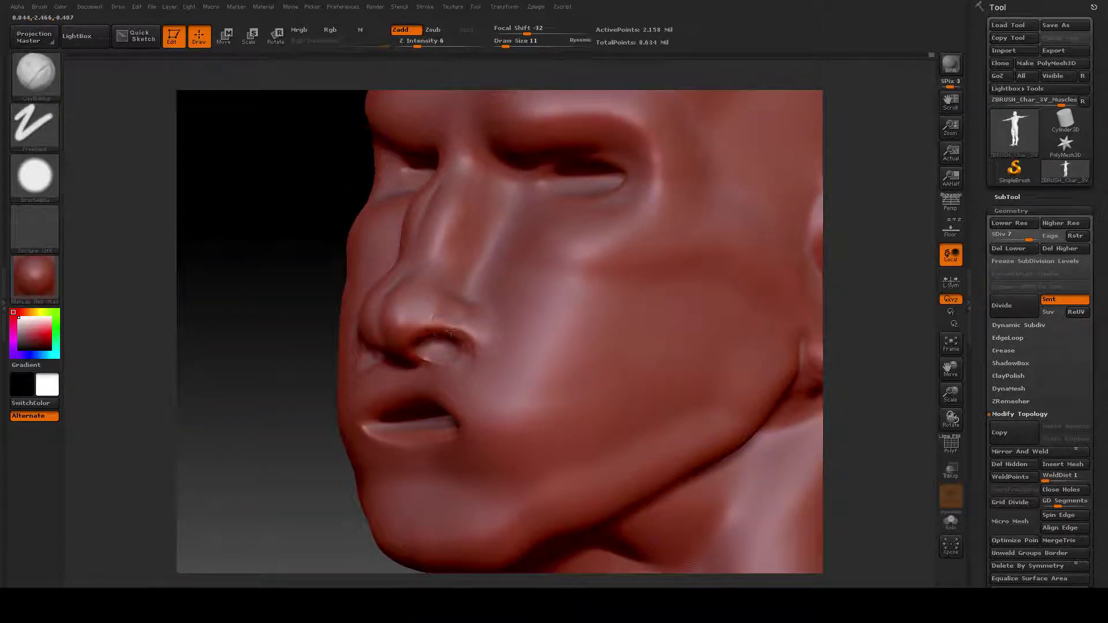
{"action": "mouse_move", "coordinate": [451, 332]}
{"action": "left_mouse_down"}
{"action": "mouse_move", "coordinate": [294, 366]}
{"action": "mouse_move", "coordinate": [426, 346]}
{"action": "left_mouse_up"}
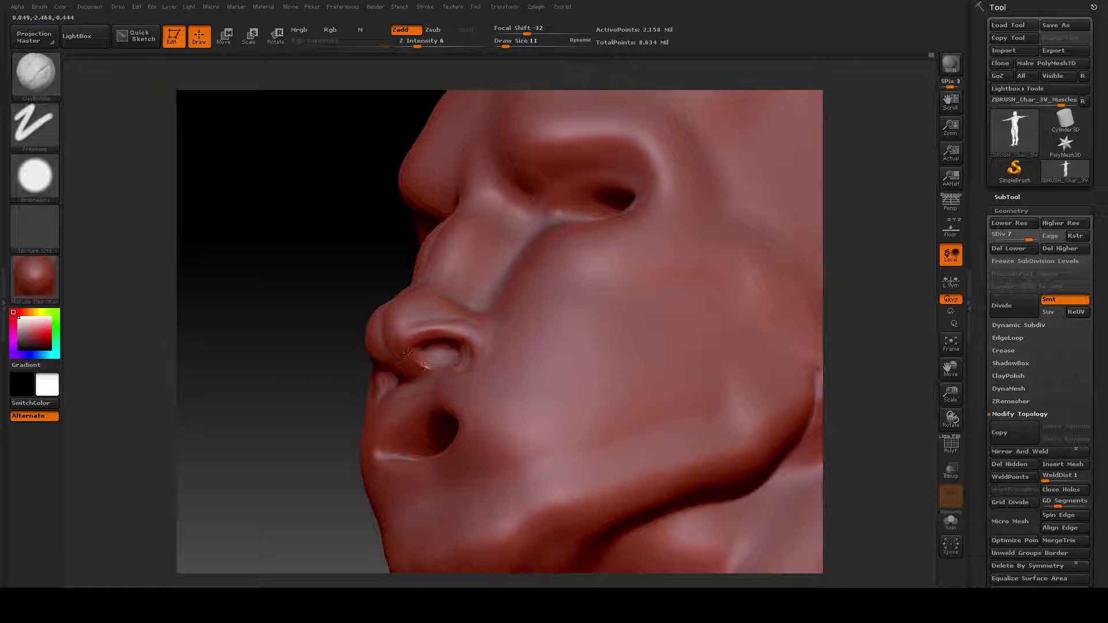
{"action": "left_click_drag", "start_coordinate": [413, 338], "coordinate": [452, 332]}
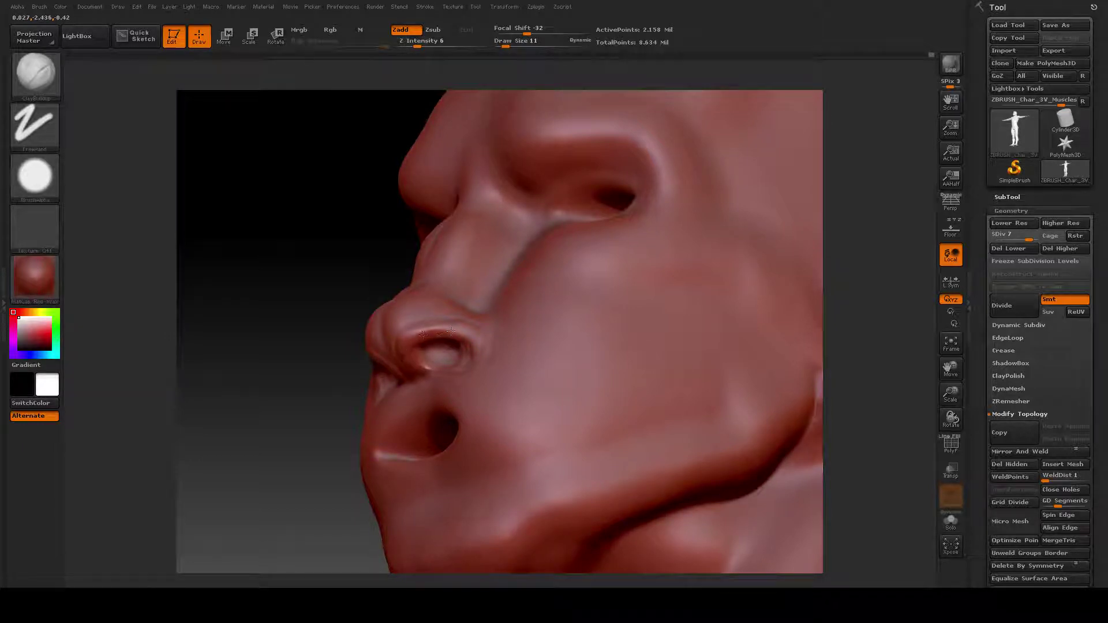
{"action": "mouse_move", "coordinate": [328, 369]}
{"action": "left_mouse_down"}
{"action": "mouse_move", "coordinate": [331, 390]}
{"action": "mouse_move", "coordinate": [432, 298]}
{"action": "left_mouse_up"}
{"action": "mouse_move", "coordinate": [399, 336]}
{"action": "left_mouse_down"}
{"action": "mouse_move", "coordinate": [418, 312]}
{"action": "mouse_move", "coordinate": [404, 340]}
{"action": "mouse_move", "coordinate": [404, 327]}
{"action": "mouse_move", "coordinate": [426, 367]}
{"action": "left_mouse_up"}
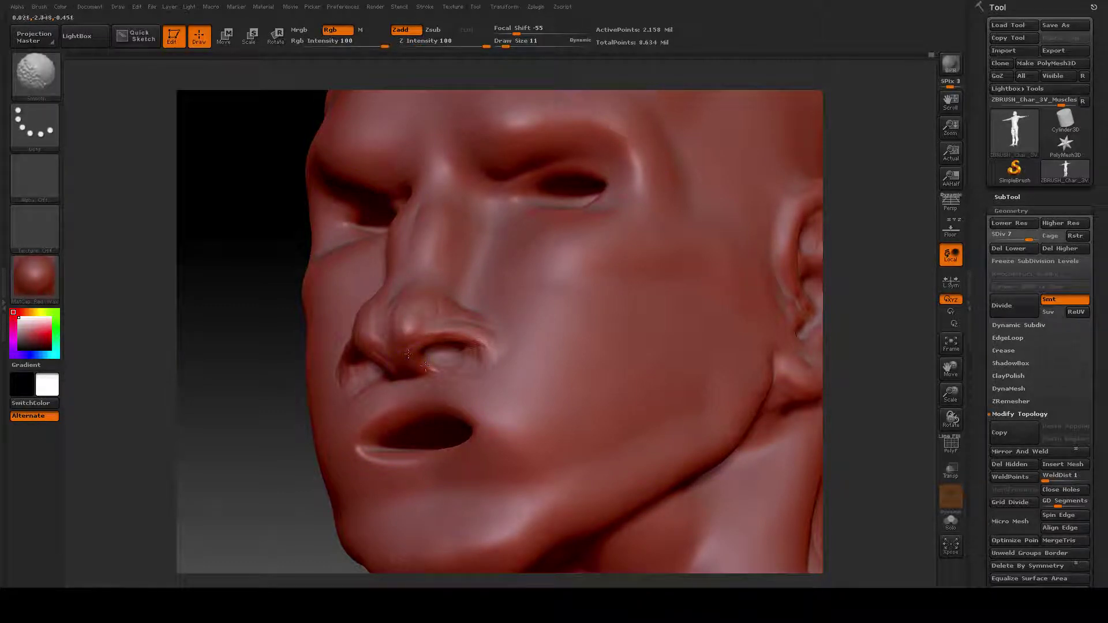
- Alternate clay build-up and smoothing on the nose while viewing it from front and profile
{"action": "key", "text": "shift"}
{"action": "left_click_drag", "start_coordinate": [244, 383], "coordinate": [419, 254]}
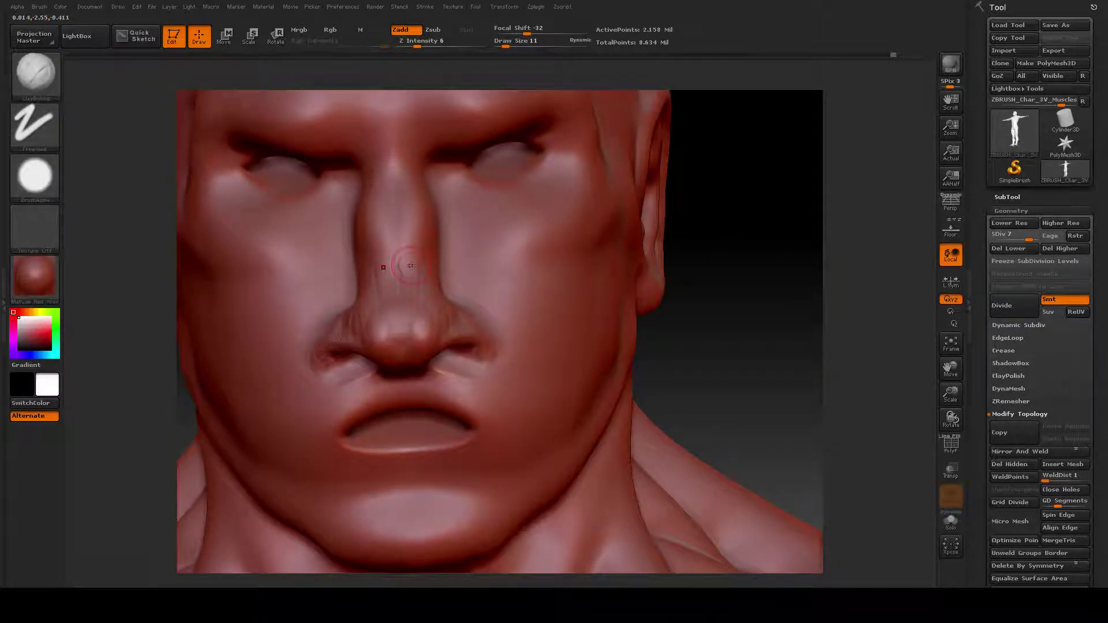
{"action": "mouse_move", "coordinate": [666, 369]}
{"action": "left_mouse_down"}
{"action": "mouse_move", "coordinate": [685, 376]}
{"action": "mouse_move", "coordinate": [428, 265]}
{"action": "left_mouse_up"}
{"action": "left_click_drag", "start_coordinate": [294, 375], "coordinate": [416, 364]}
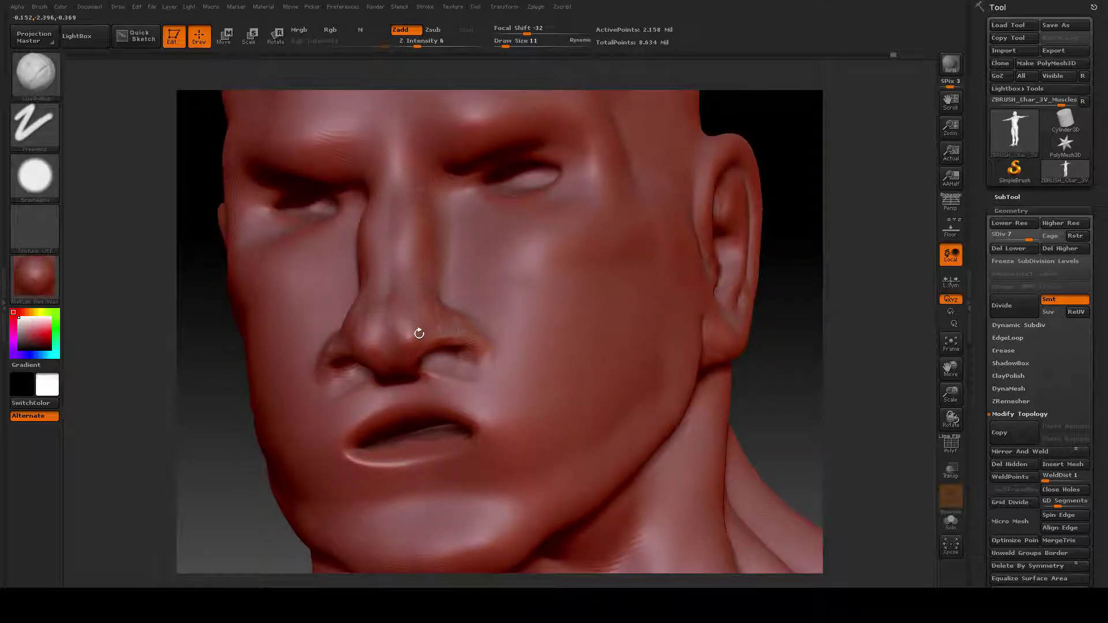
{"action": "left_click_drag", "start_coordinate": [420, 334], "coordinate": [389, 334]}
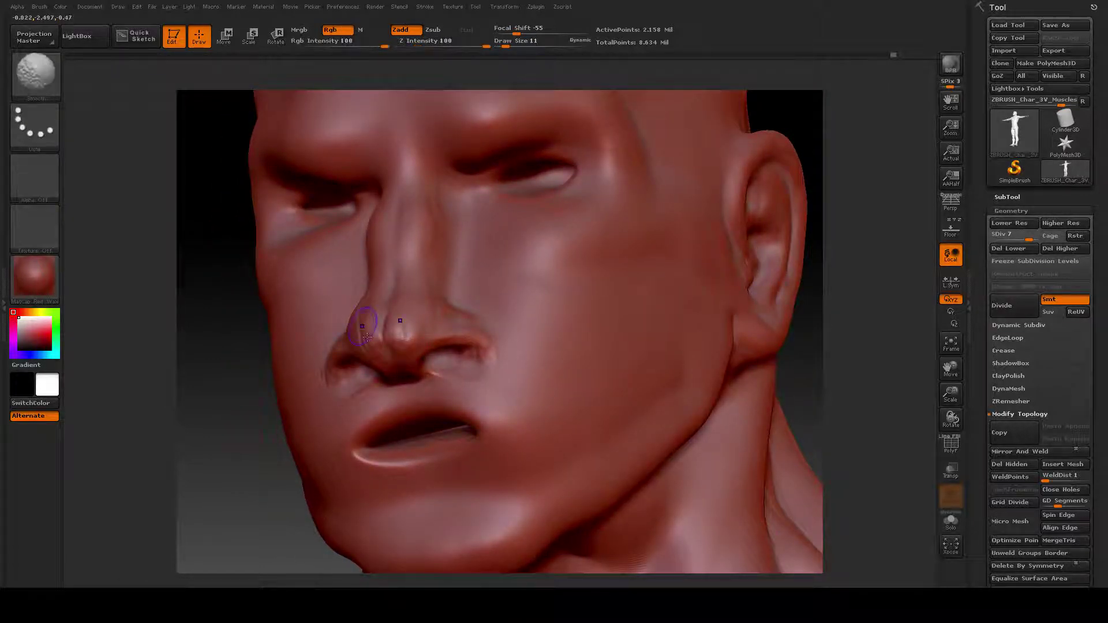
{"action": "key", "text": "shift"}
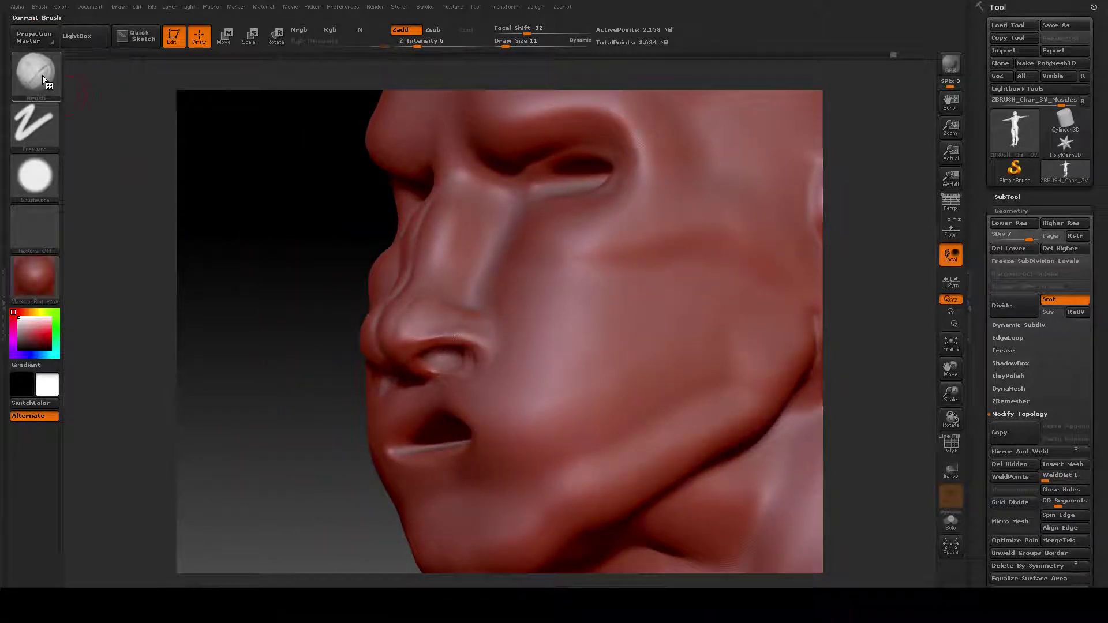
- Carve a crease along the nostril wing with Dam_Standard at intensity 26
{"action": "left_click", "coordinate": [43, 75]}
{"action": "left_click", "coordinate": [208, 87]}
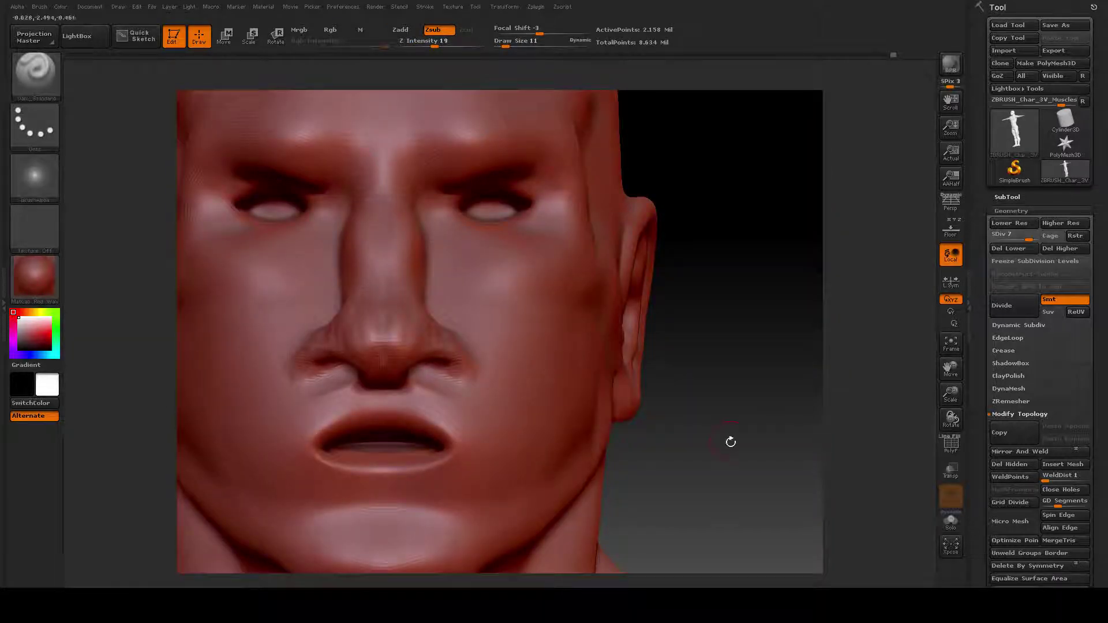
{"action": "mouse_move", "coordinate": [731, 439]}
{"action": "left_mouse_down"}
{"action": "mouse_move", "coordinate": [708, 457]}
{"action": "mouse_move", "coordinate": [467, 306]}
{"action": "left_mouse_up"}
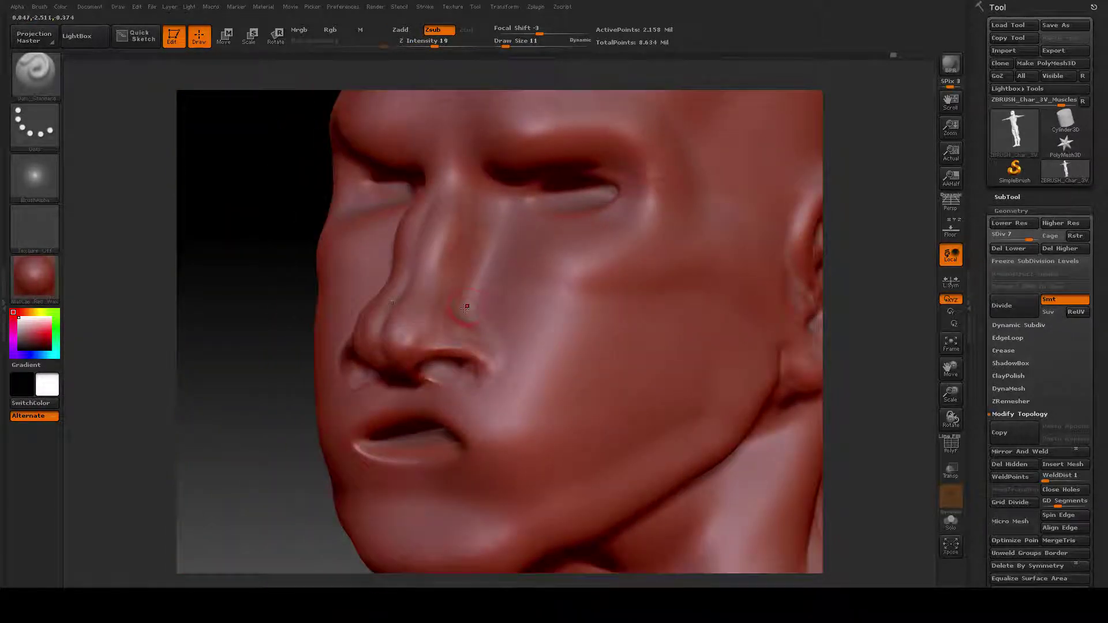
{"action": "key", "text": "ctrl"}
{"action": "key", "text": "space"}
{"action": "left_click_drag", "start_coordinate": [468, 351], "coordinate": [502, 351]}
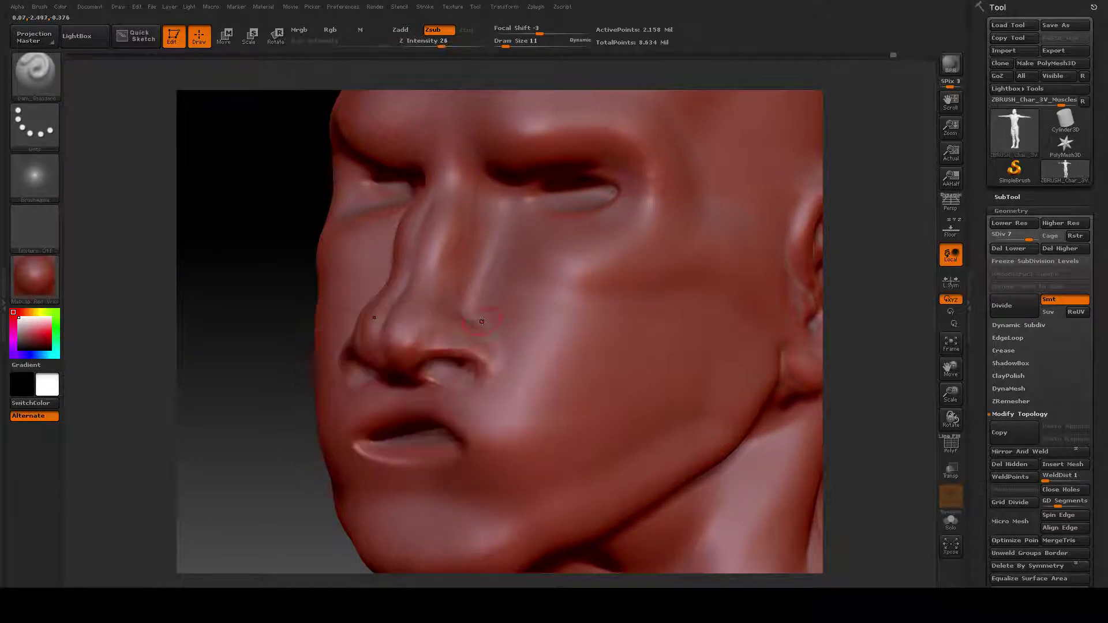
{"action": "mouse_move", "coordinate": [472, 308]}
{"action": "left_mouse_down"}
{"action": "mouse_move", "coordinate": [501, 365]}
{"action": "mouse_move", "coordinate": [447, 396]}
{"action": "left_mouse_up"}
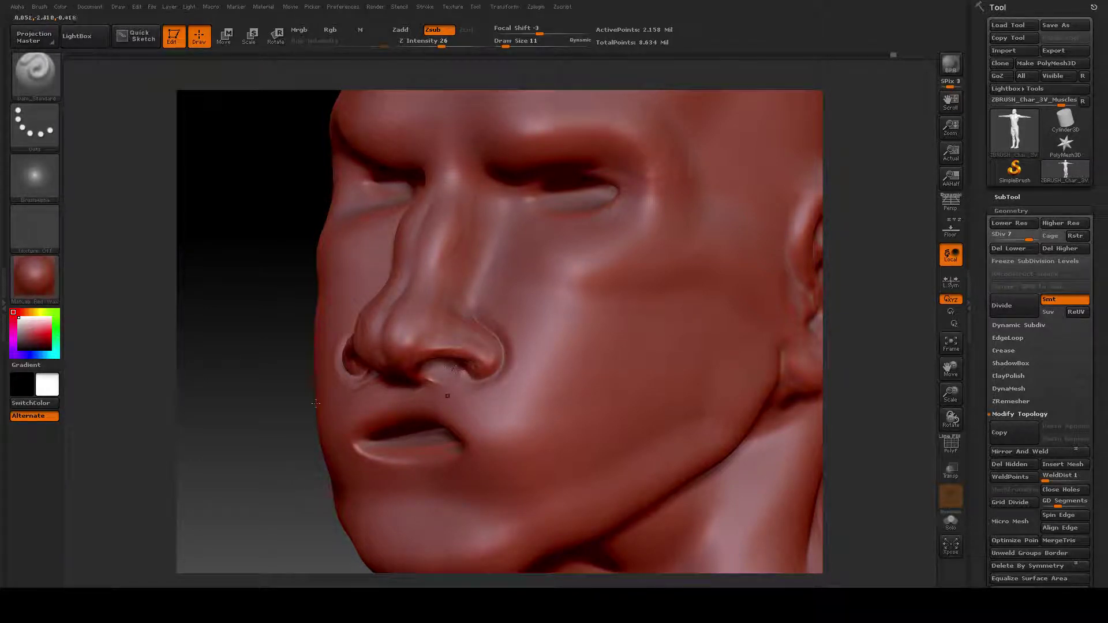
- Undo the crease strokes and switch to Zsub carving, viewing the head from below
{"action": "key", "text": "ctrl+z"}
{"action": "left_click_drag", "start_coordinate": [244, 348], "coordinate": [436, 346]}
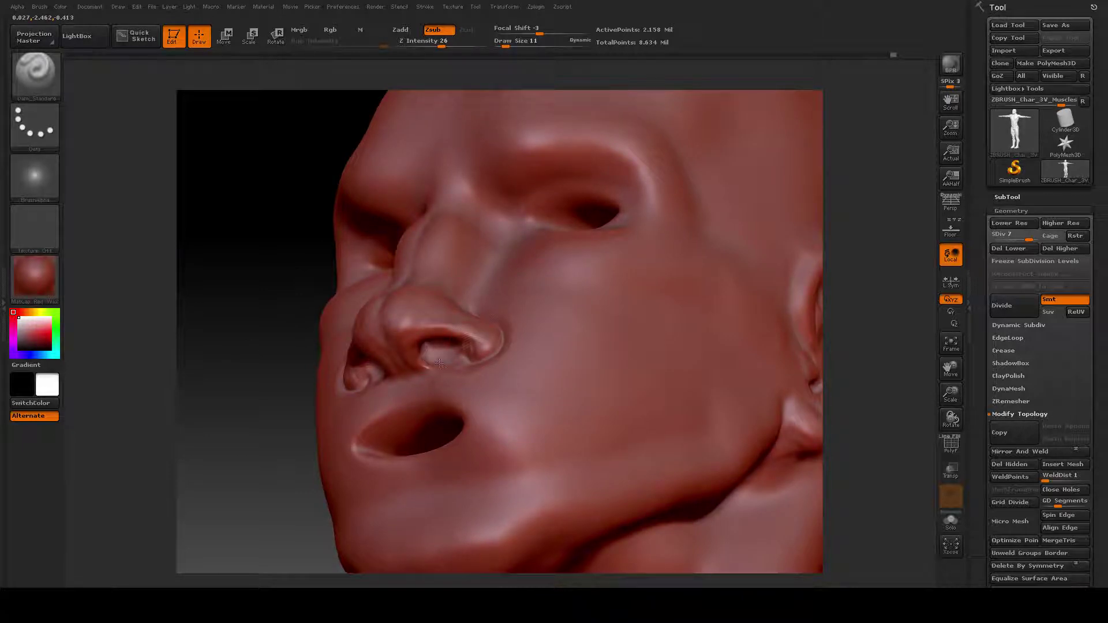
{"action": "key", "text": "ctrl+z"}
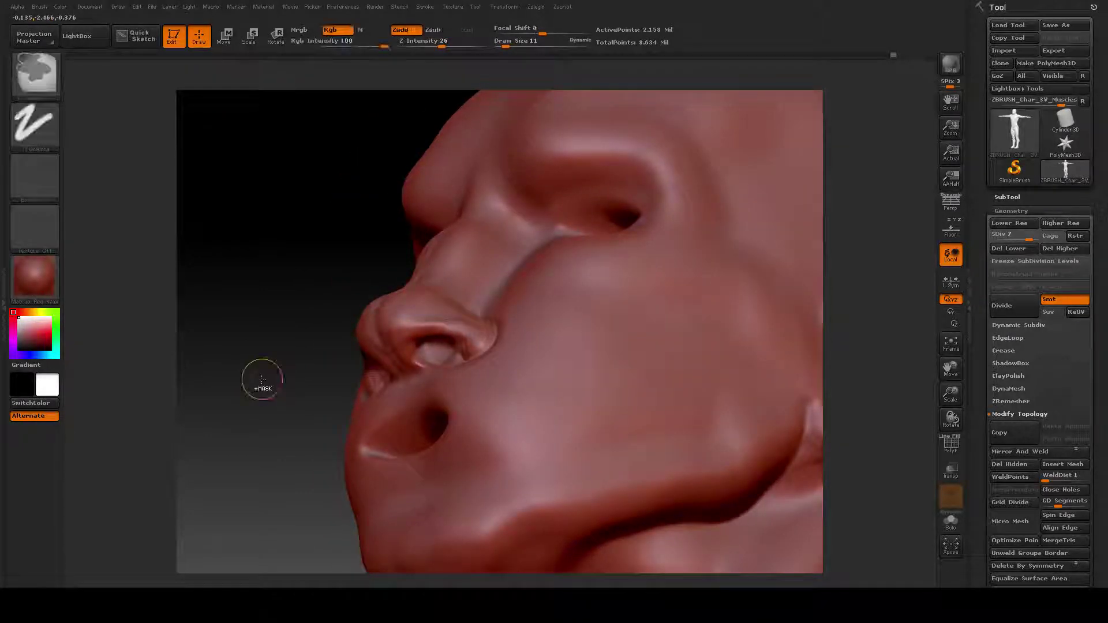
{"action": "key", "text": "alt"}
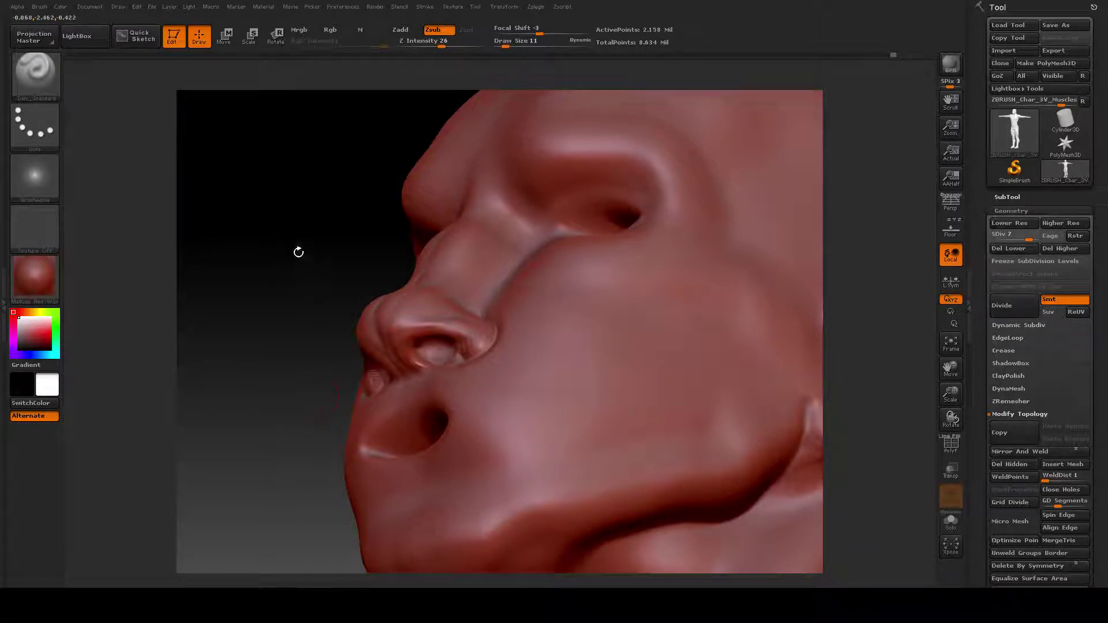
{"action": "mouse_move", "coordinate": [296, 250]}
{"action": "left_mouse_down"}
{"action": "mouse_move", "coordinate": [315, 248]}
{"action": "mouse_move", "coordinate": [528, 342]}
{"action": "left_mouse_up"}
- Smooth along the nose, choose an inward-carving brush via B-D-S, and return to front view
{"action": "key", "text": "shift"}
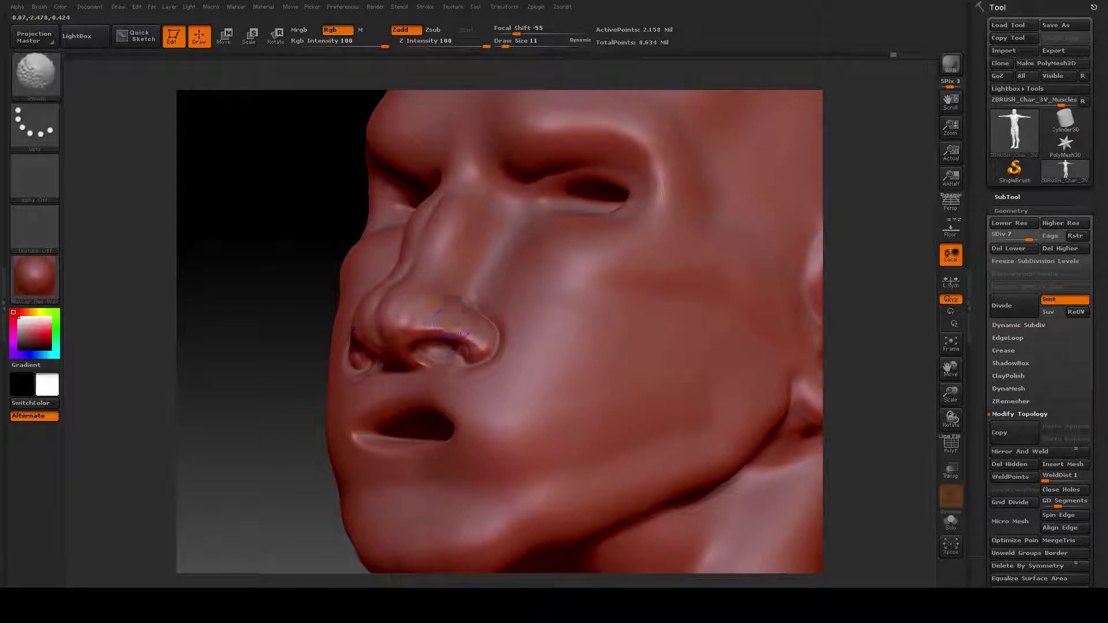
{"action": "key", "text": "shift"}
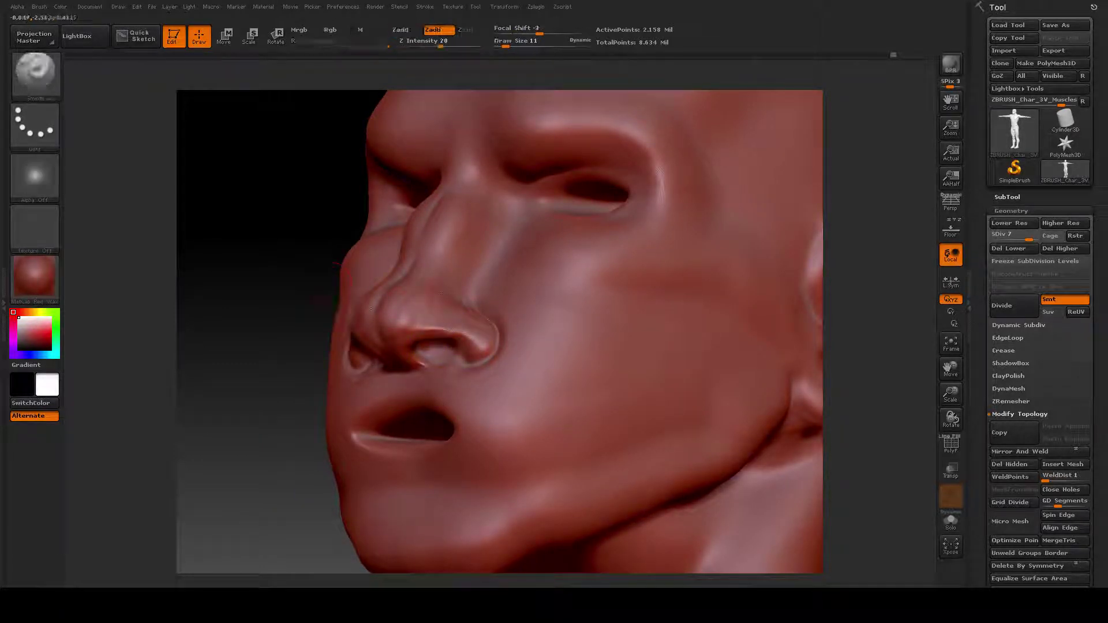
{"action": "key", "text": "b"}
{"action": "key", "text": "d"}
{"action": "key", "text": "s"}
{"action": "left_click_drag", "start_coordinate": [259, 260], "coordinate": [389, 260]}
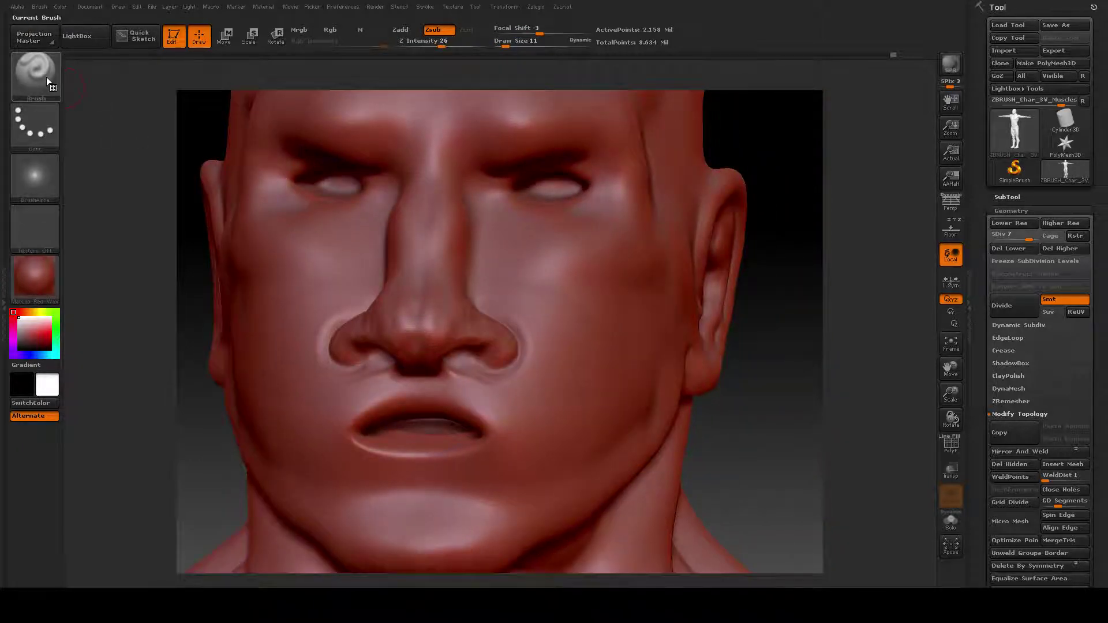
- Select the Move brush and set its Draw Size to 45, then 32
{"action": "left_click", "coordinate": [52, 82]}
{"action": "left_click", "coordinate": [364, 86]}
{"action": "right_click", "coordinate": [336, 286]}
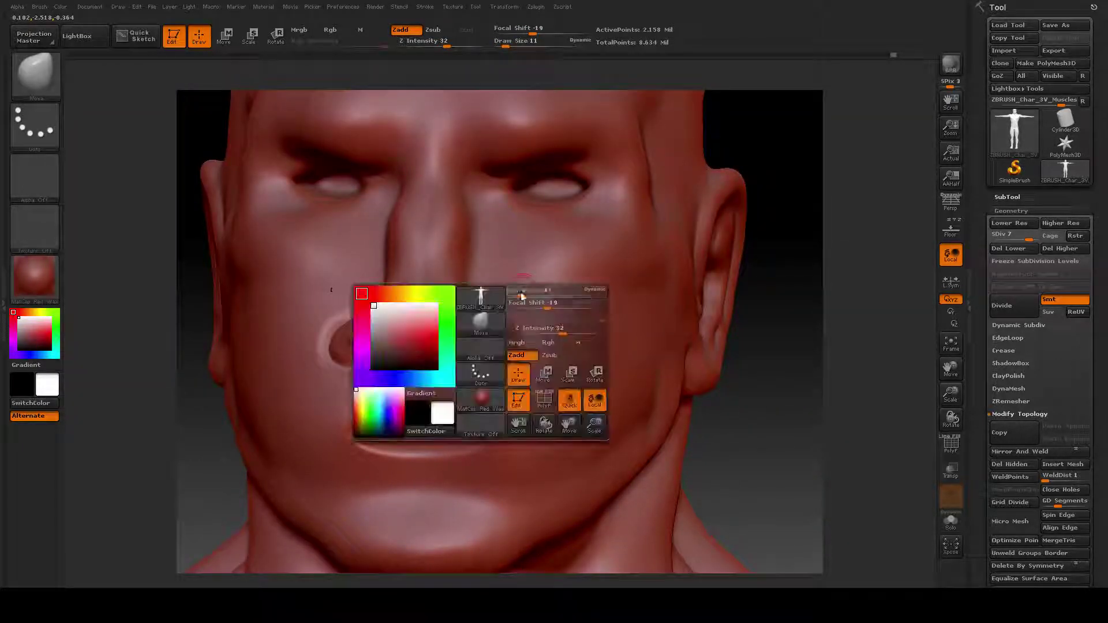
{"action": "left_click_drag", "start_coordinate": [518, 293], "coordinate": [537, 295]}
{"action": "mouse_move", "coordinate": [777, 421]}
{"action": "left_mouse_down"}
{"action": "mouse_move", "coordinate": [743, 442]}
{"action": "mouse_move", "coordinate": [520, 346]}
{"action": "left_mouse_up"}
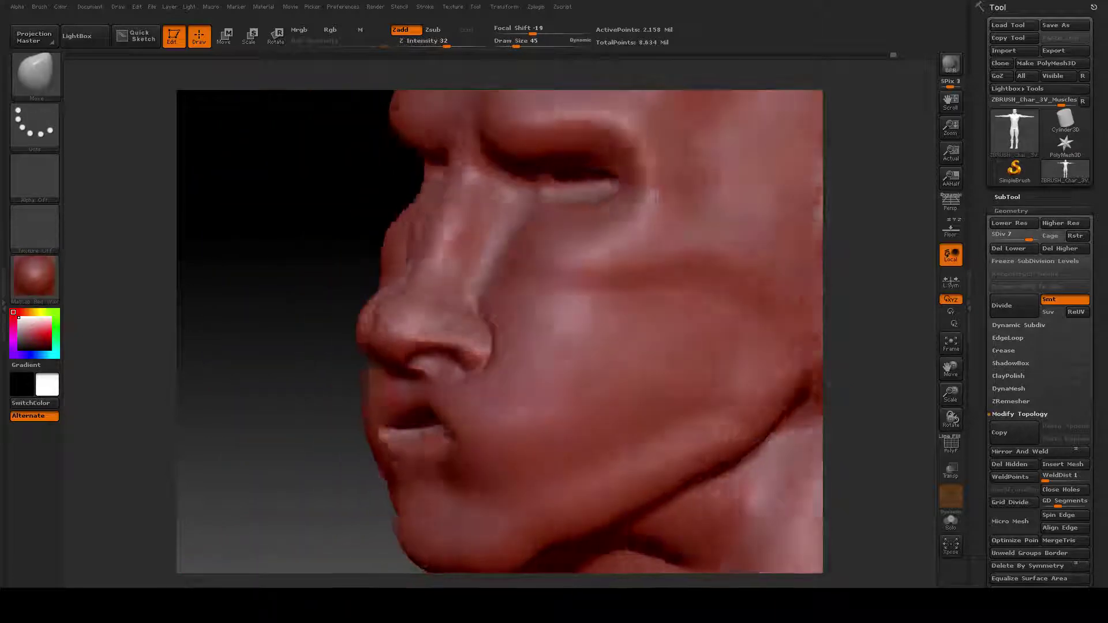
{"action": "right_click", "coordinate": [414, 236]}
{"action": "left_click_drag", "start_coordinate": [414, 236], "coordinate": [412, 239]}
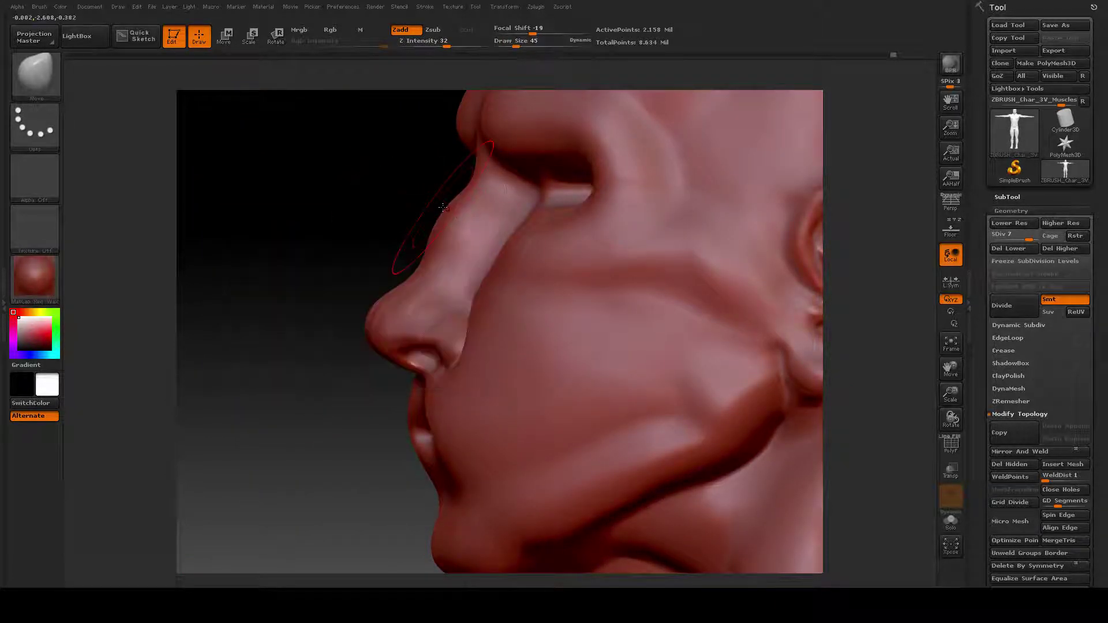
- Pull the nose bridge into a fuller curve and tighten the nostril wings and tip
{"action": "left_click_drag", "start_coordinate": [450, 208], "coordinate": [390, 286]}
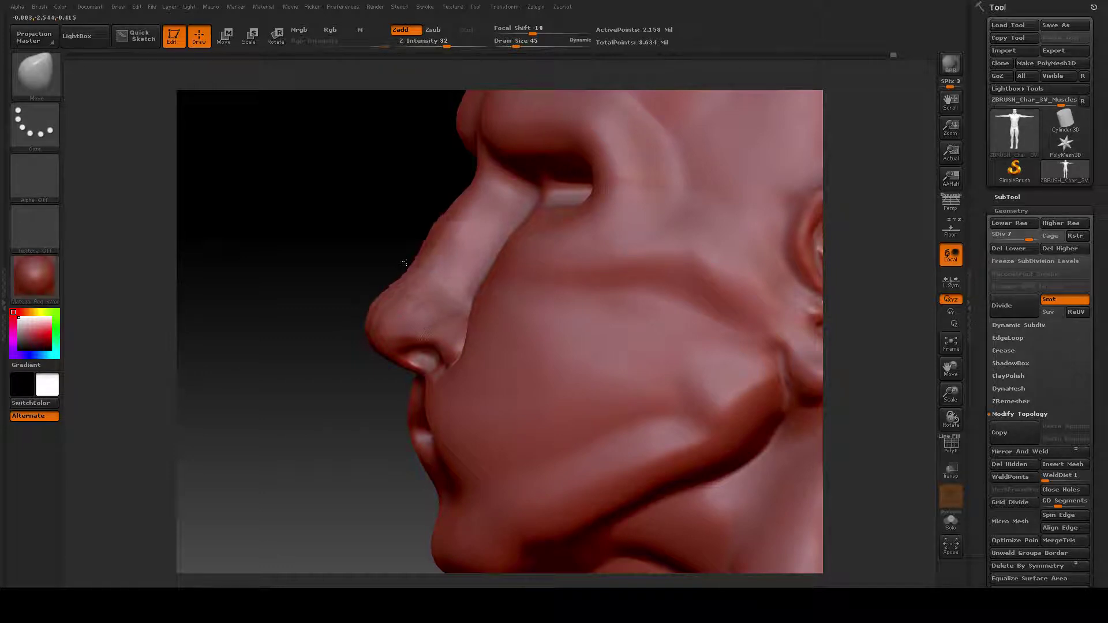
{"action": "mouse_move", "coordinate": [433, 234]}
{"action": "left_mouse_down"}
{"action": "mouse_move", "coordinate": [393, 282]}
{"action": "mouse_move", "coordinate": [372, 346]}
{"action": "mouse_move", "coordinate": [416, 369]}
{"action": "left_mouse_up"}
{"action": "left_click_drag", "start_coordinate": [301, 376], "coordinate": [370, 375]}
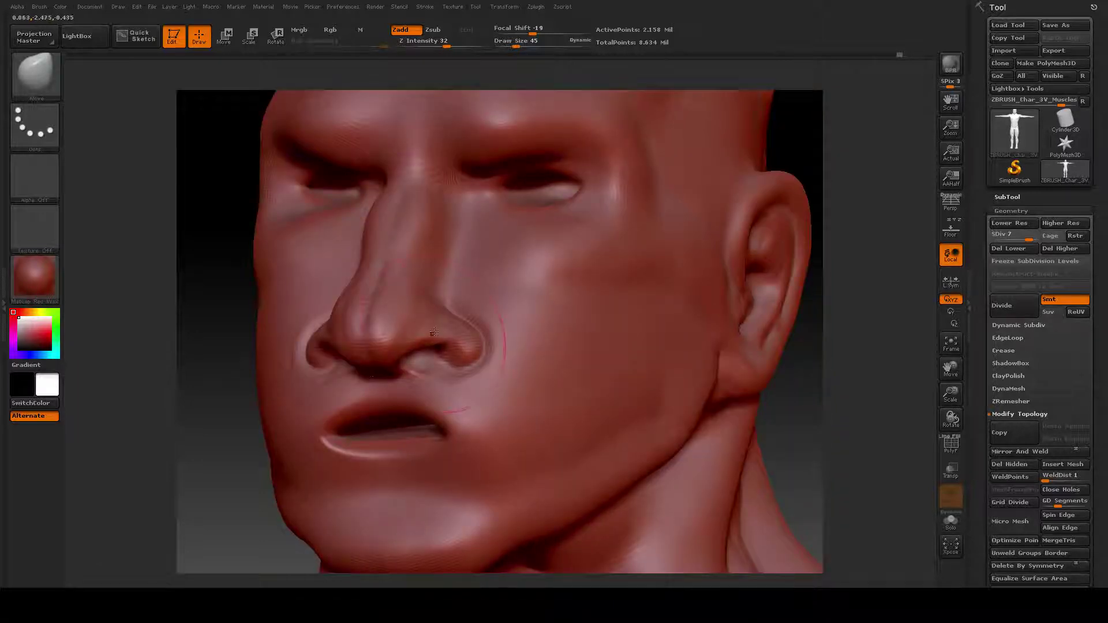
{"action": "left_click_drag", "start_coordinate": [460, 342], "coordinate": [448, 376]}
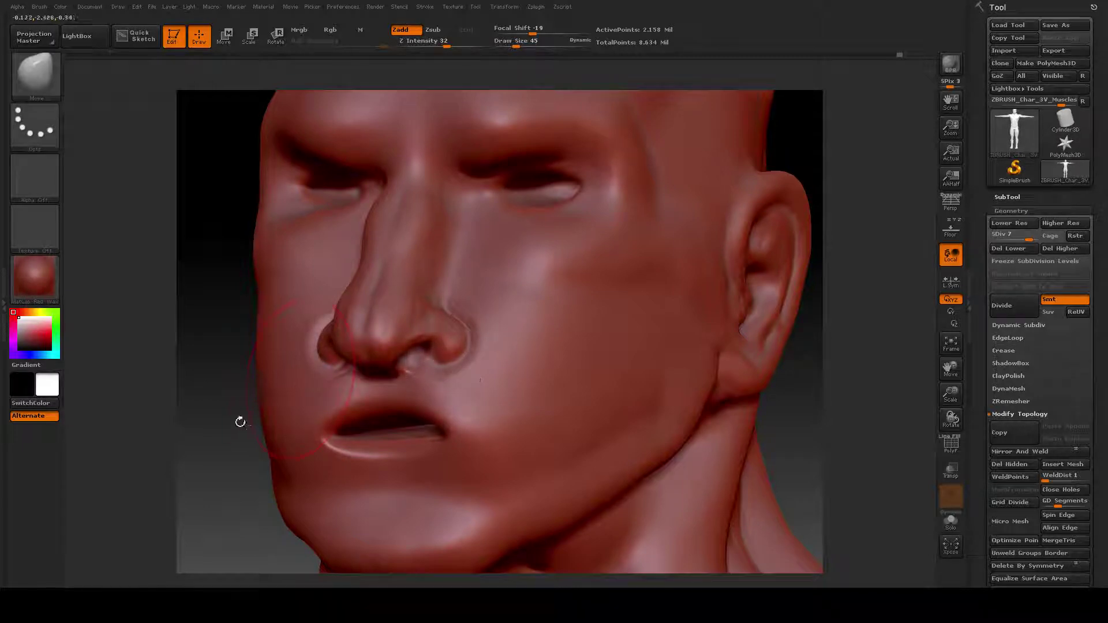
{"action": "left_click_drag", "start_coordinate": [240, 421], "coordinate": [254, 425]}
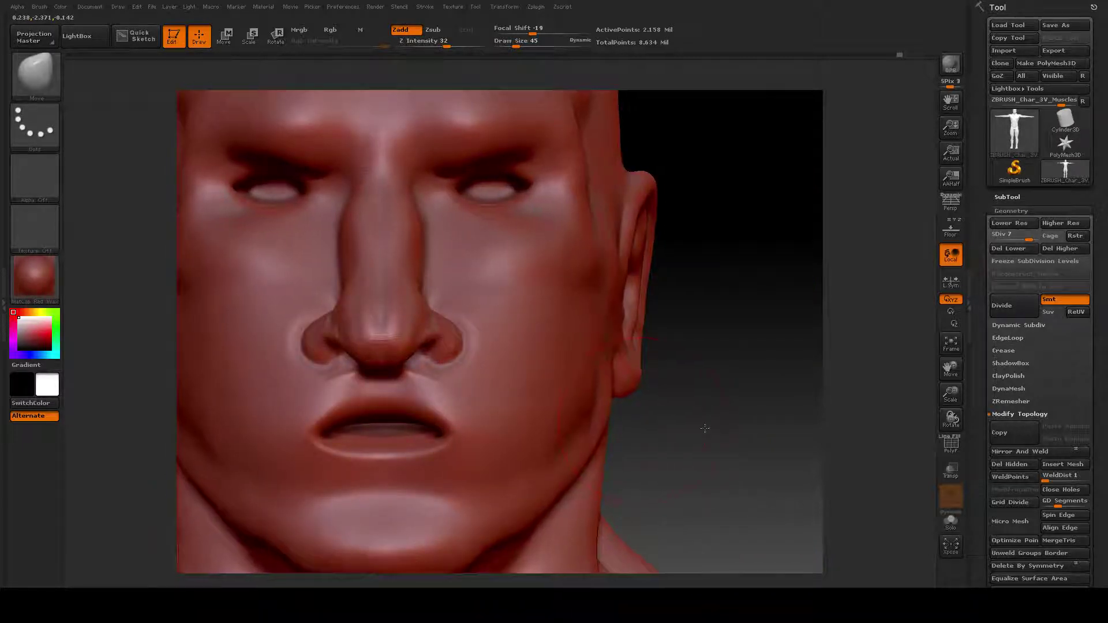
{"action": "mouse_move", "coordinate": [672, 415]}
{"action": "left_mouse_down"}
{"action": "mouse_move", "coordinate": [680, 426]}
{"action": "mouse_move", "coordinate": [419, 403]}
{"action": "left_mouse_up"}
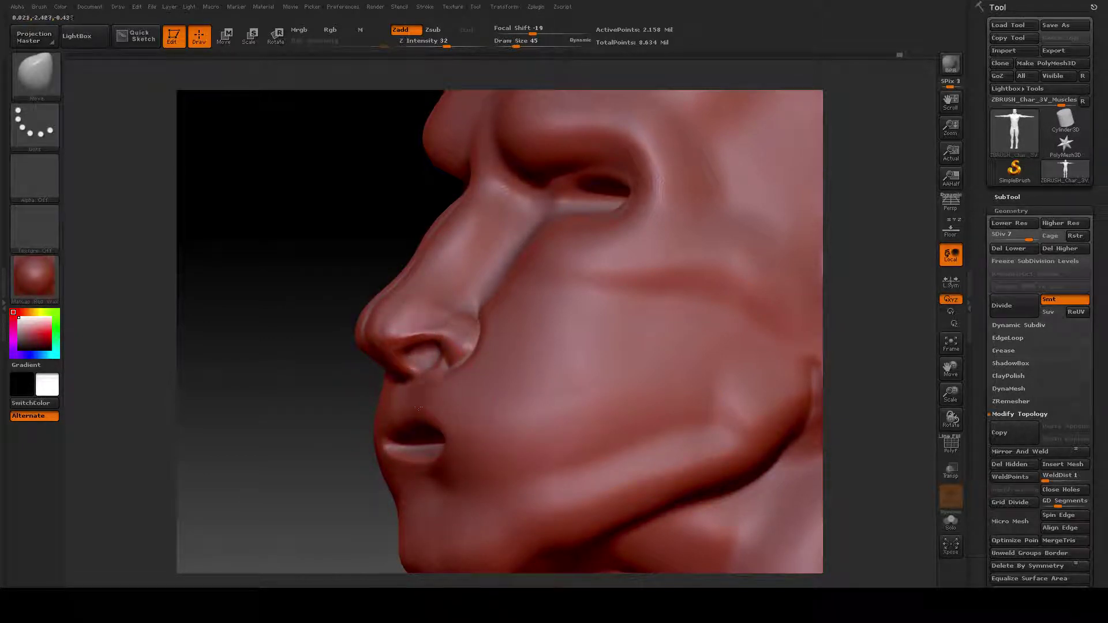
{"action": "mouse_move", "coordinate": [405, 373]}
{"action": "left_mouse_down"}
{"action": "mouse_move", "coordinate": [329, 386]}
{"action": "mouse_move", "coordinate": [723, 459]}
{"action": "mouse_move", "coordinate": [373, 381]}
{"action": "left_mouse_up"}
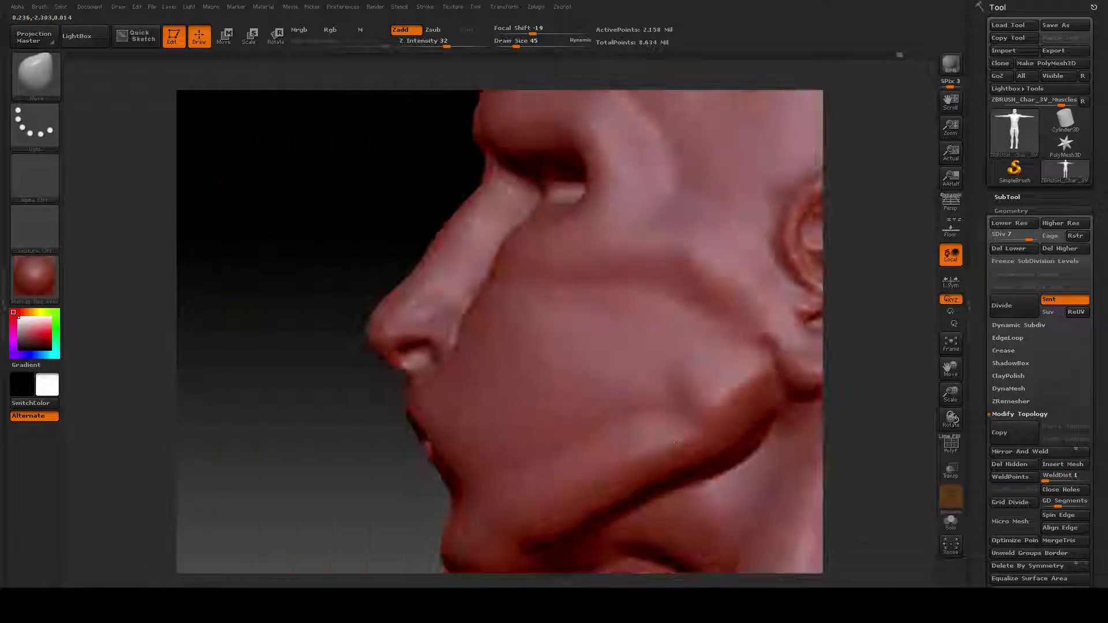
- Push the upper lip outward with the Move brush at size 28
{"action": "key", "text": "space"}
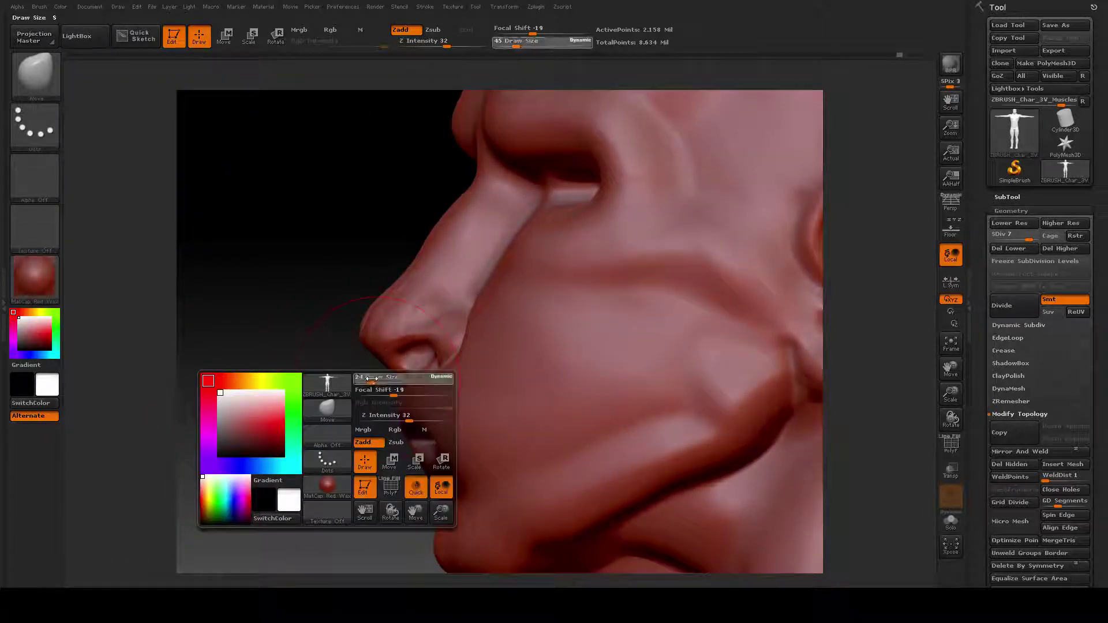
{"action": "left_click_drag", "start_coordinate": [376, 378], "coordinate": [397, 375]}
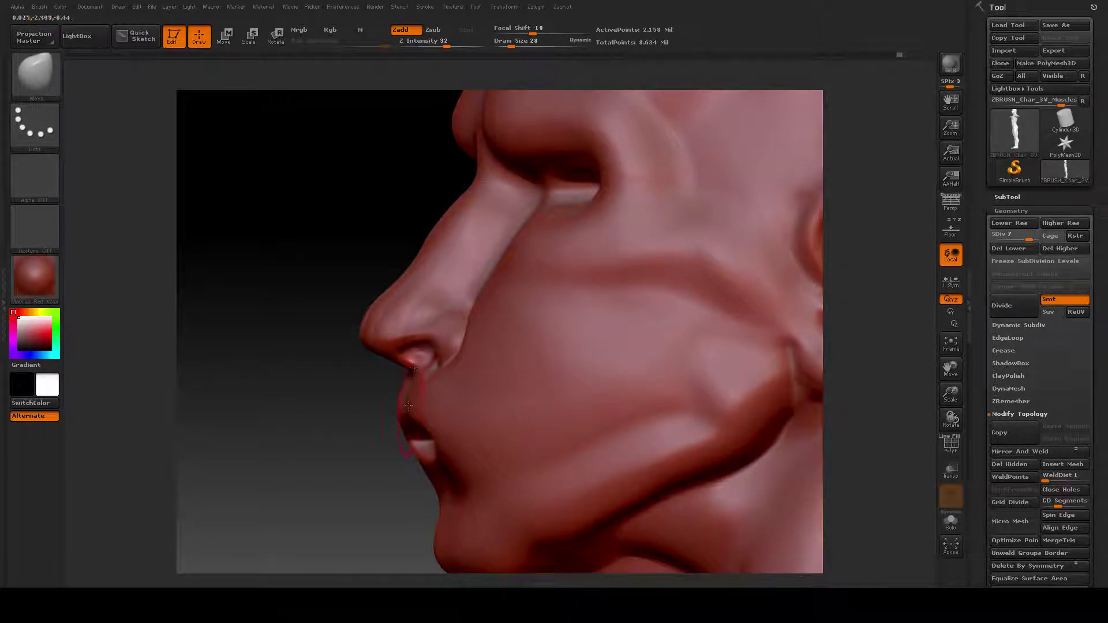
{"action": "mouse_move", "coordinate": [409, 406]}
{"action": "left_mouse_down"}
{"action": "mouse_move", "coordinate": [378, 416]}
{"action": "mouse_move", "coordinate": [366, 369]}
{"action": "left_mouse_up"}
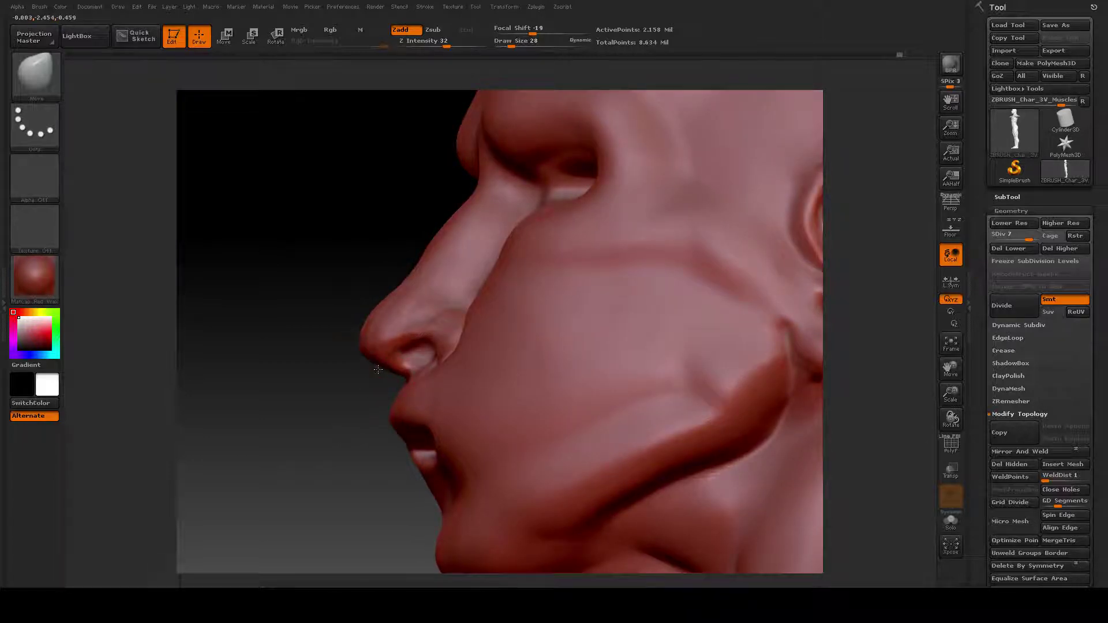
{"action": "left_click_drag", "start_coordinate": [346, 418], "coordinate": [520, 416]}
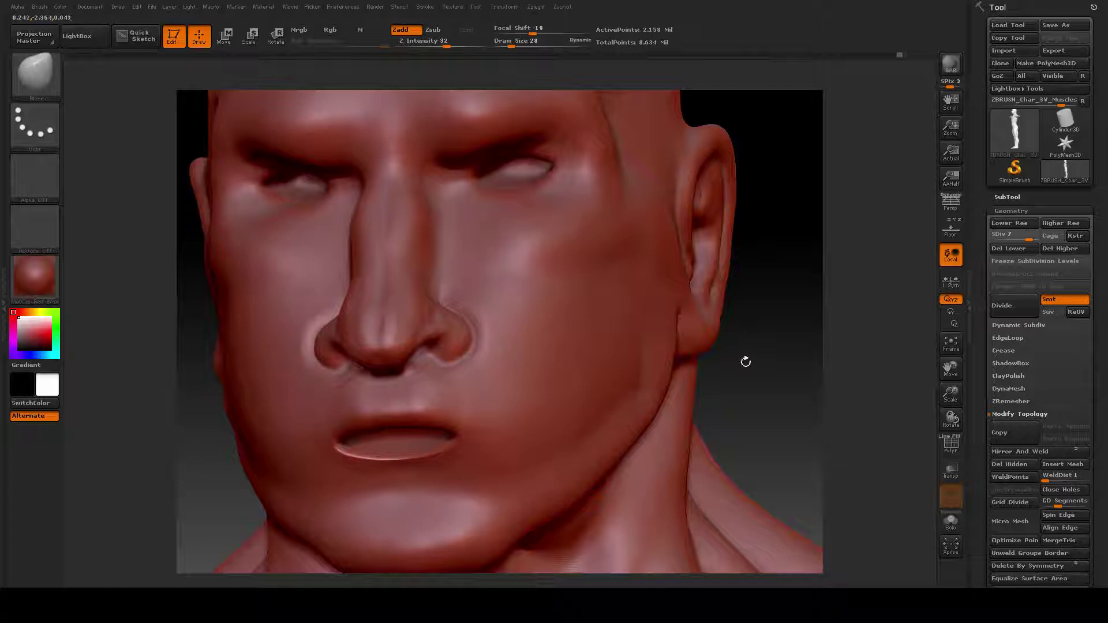
{"action": "mouse_move", "coordinate": [745, 361]}
{"action": "left_mouse_down"}
{"action": "mouse_move", "coordinate": [748, 403]}
{"action": "mouse_move", "coordinate": [606, 373]}
{"action": "left_mouse_up"}
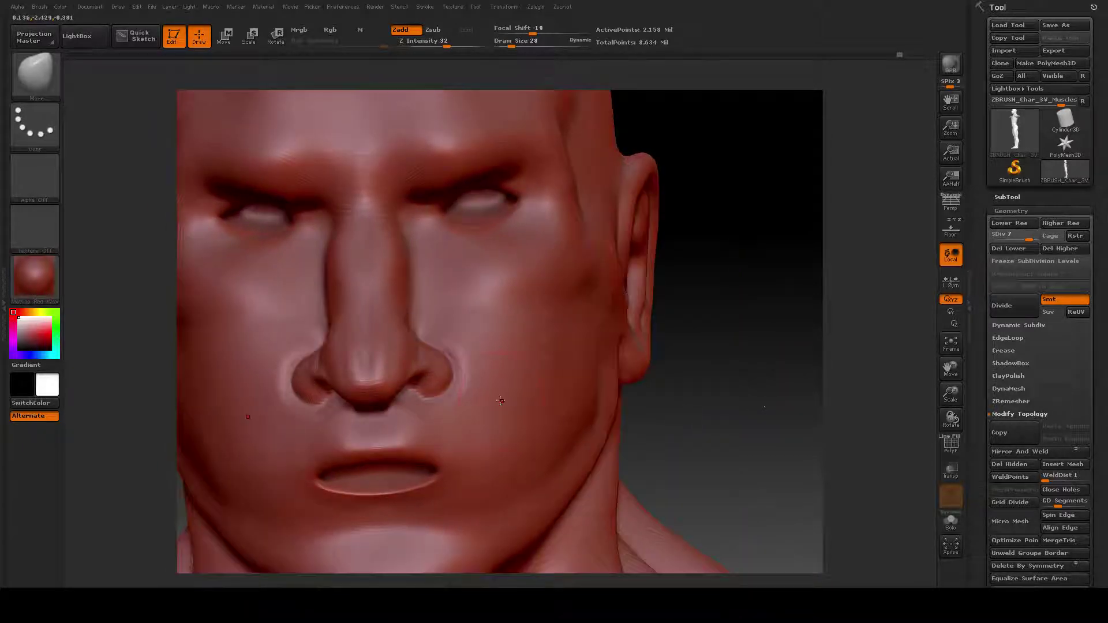
- Shift-smooth the nose tip and bridge, then check it from a three-quarter angle
{"action": "key", "text": "shift"}
{"action": "left_click_drag", "start_coordinate": [390, 317], "coordinate": [392, 351], "text": "shift"}
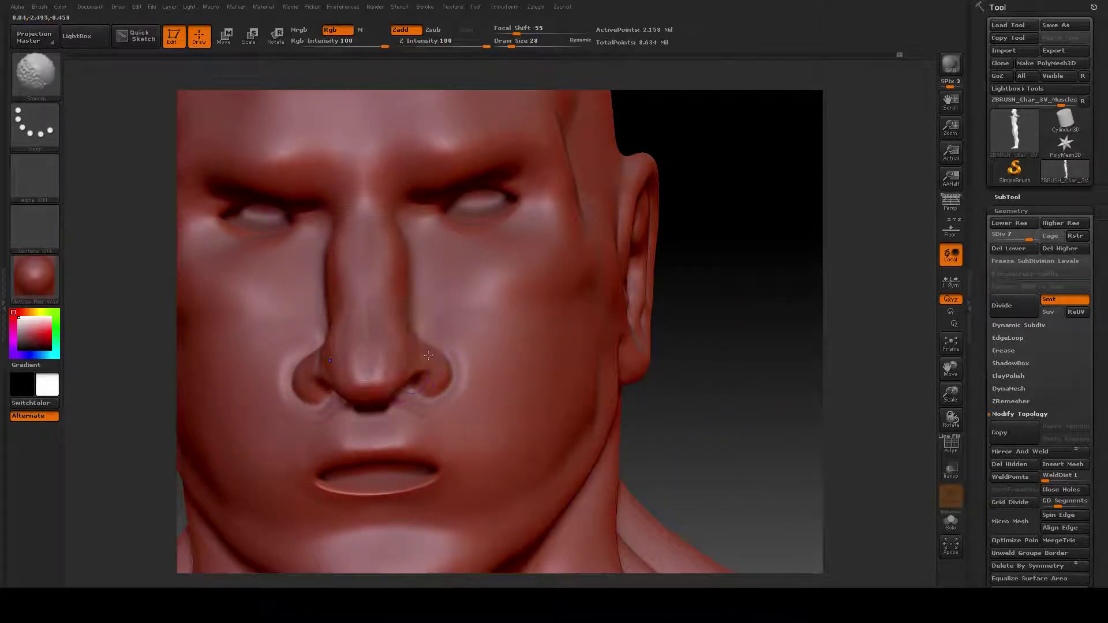
{"action": "left_click_drag", "start_coordinate": [663, 434], "coordinate": [665, 418]}
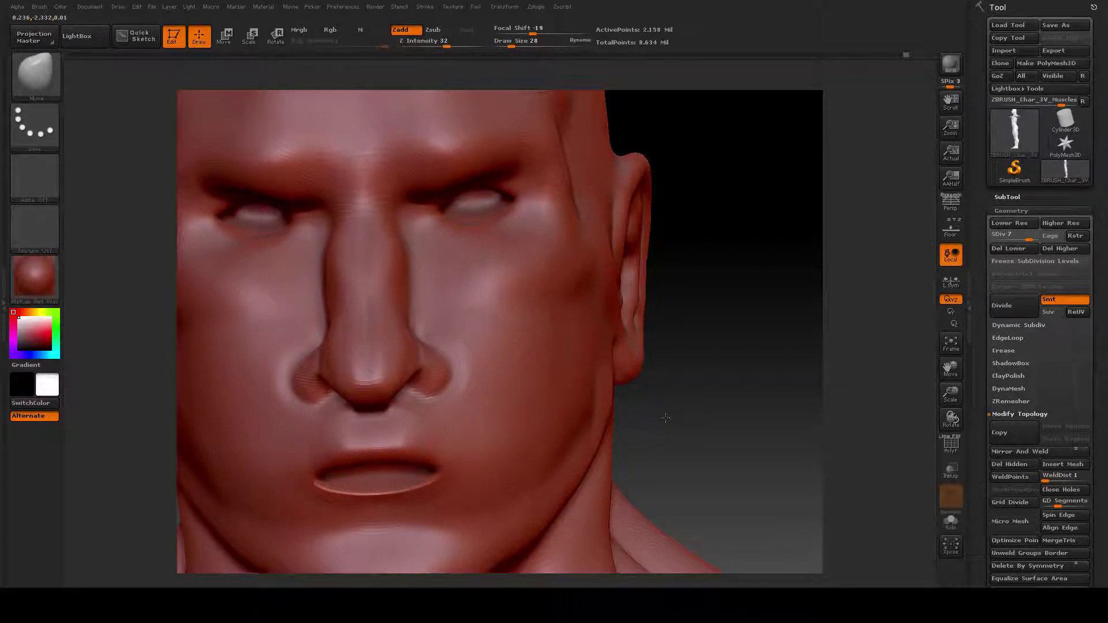
{"action": "left_click_drag", "start_coordinate": [665, 418], "coordinate": [555, 390]}
- Pick ClayBuildup, lower its Draw Size, and turn the head to a near-front view of the nose
{"action": "left_click", "coordinate": [37, 60]}
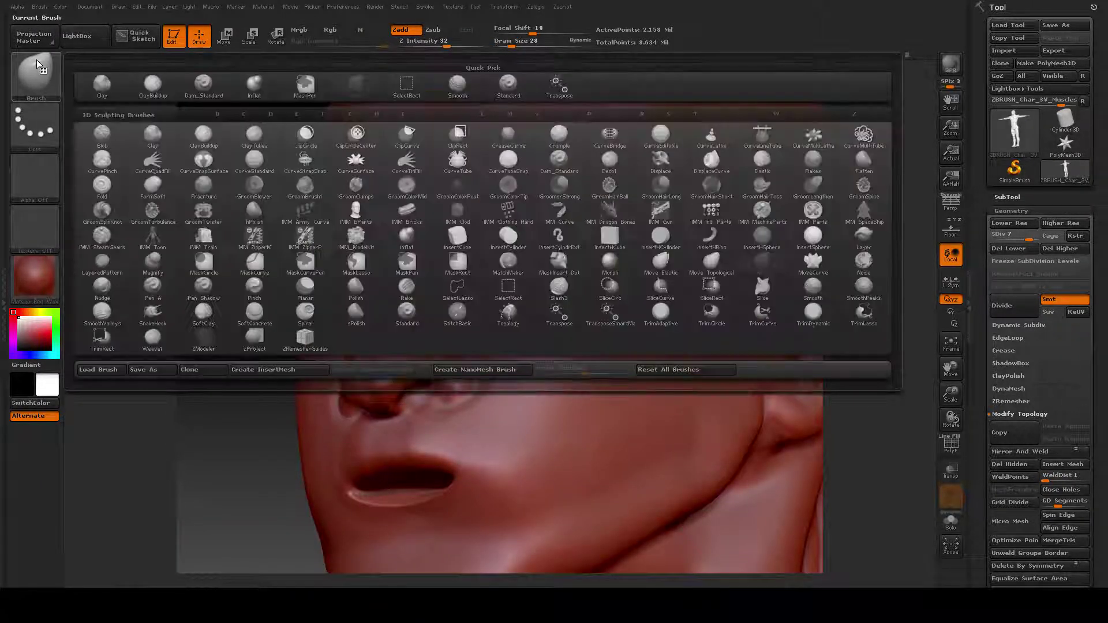
{"action": "left_click", "coordinate": [153, 84]}
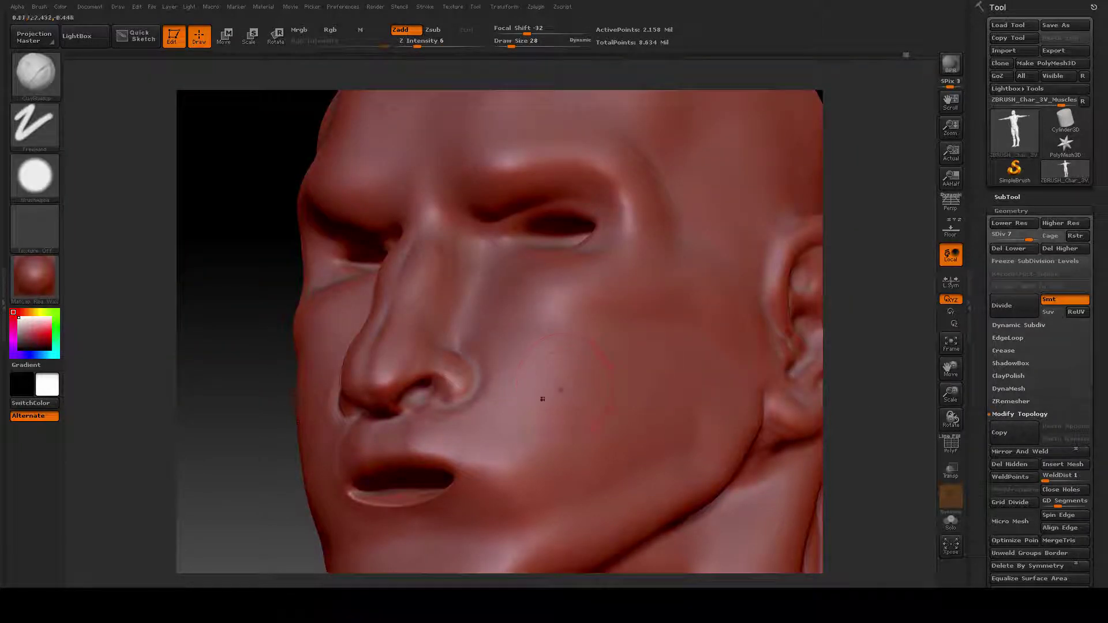
{"action": "mouse_move", "coordinate": [281, 373]}
{"action": "left_mouse_down"}
{"action": "mouse_move", "coordinate": [397, 359]}
{"action": "mouse_move", "coordinate": [433, 382]}
{"action": "mouse_move", "coordinate": [419, 382]}
{"action": "left_mouse_up"}
{"action": "key", "text": "space"}
{"action": "left_click_drag", "start_coordinate": [248, 420], "coordinate": [306, 414]}
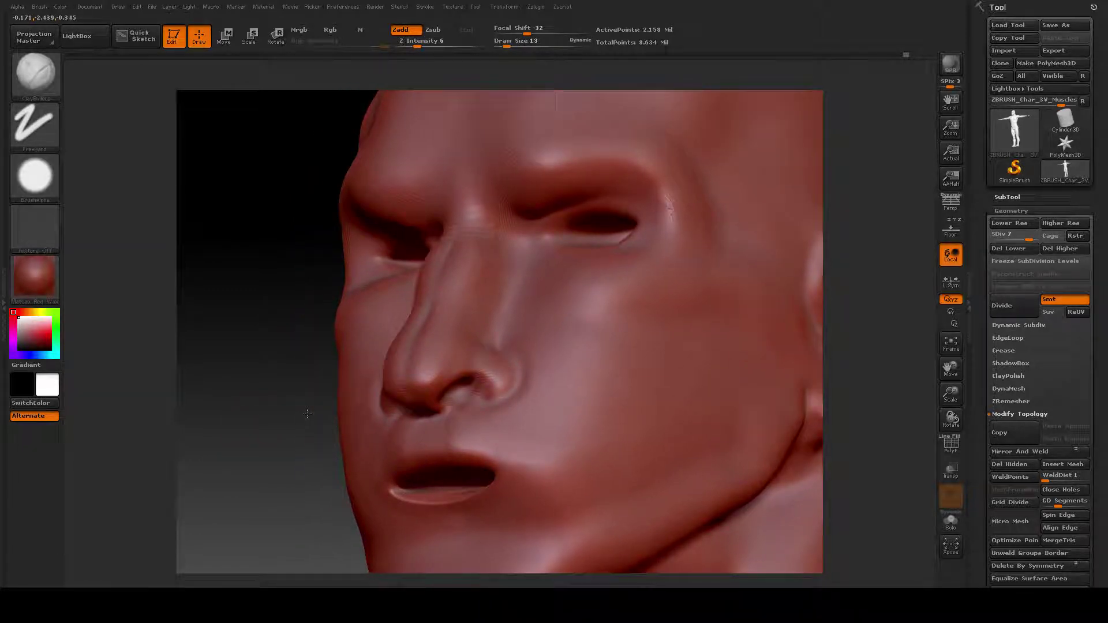
{"action": "mouse_move", "coordinate": [307, 415]}
{"action": "left_mouse_down"}
{"action": "mouse_move", "coordinate": [260, 409]}
{"action": "mouse_move", "coordinate": [300, 408]}
{"action": "mouse_move", "coordinate": [268, 403]}
{"action": "mouse_move", "coordinate": [249, 429]}
{"action": "mouse_move", "coordinate": [442, 338]}
{"action": "left_mouse_up"}
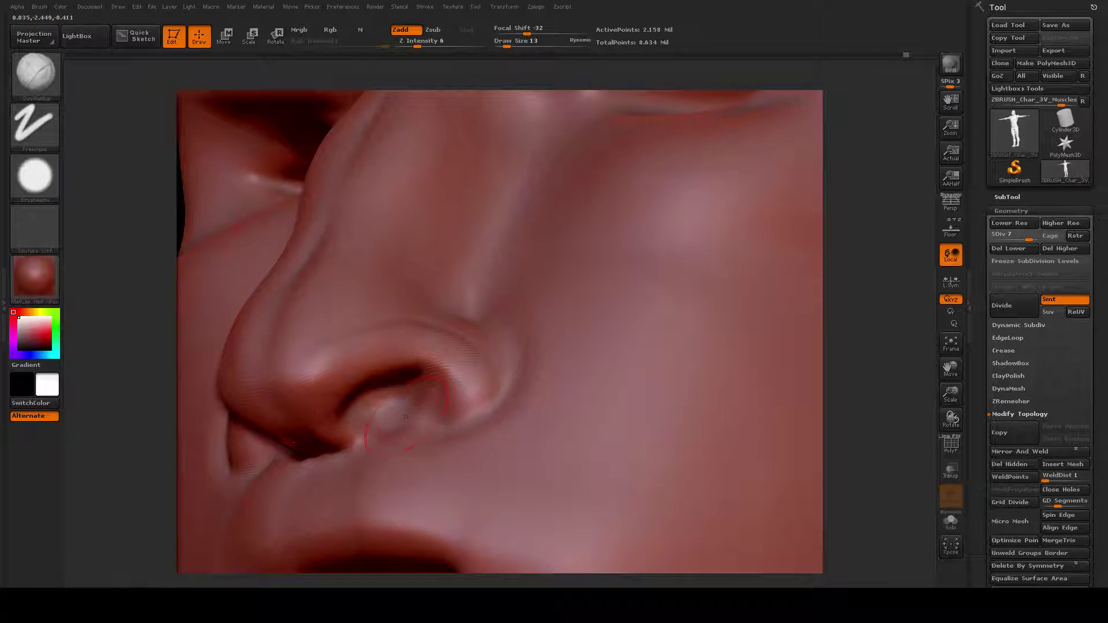
- Build clay along the nostril edge and add a small bump inside at brush size 5
{"action": "left_click_drag", "start_coordinate": [295, 236], "coordinate": [303, 221]}
{"action": "key", "text": "space"}
{"action": "left_click_drag", "start_coordinate": [412, 412], "coordinate": [450, 416]}
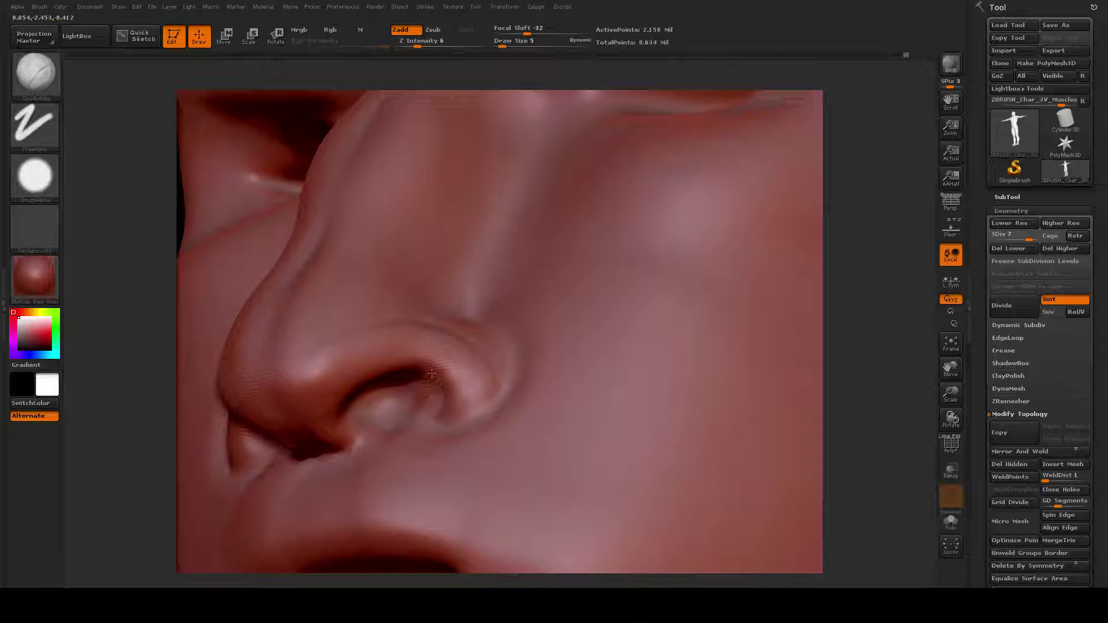
{"action": "left_click_drag", "start_coordinate": [431, 374], "coordinate": [421, 378]}
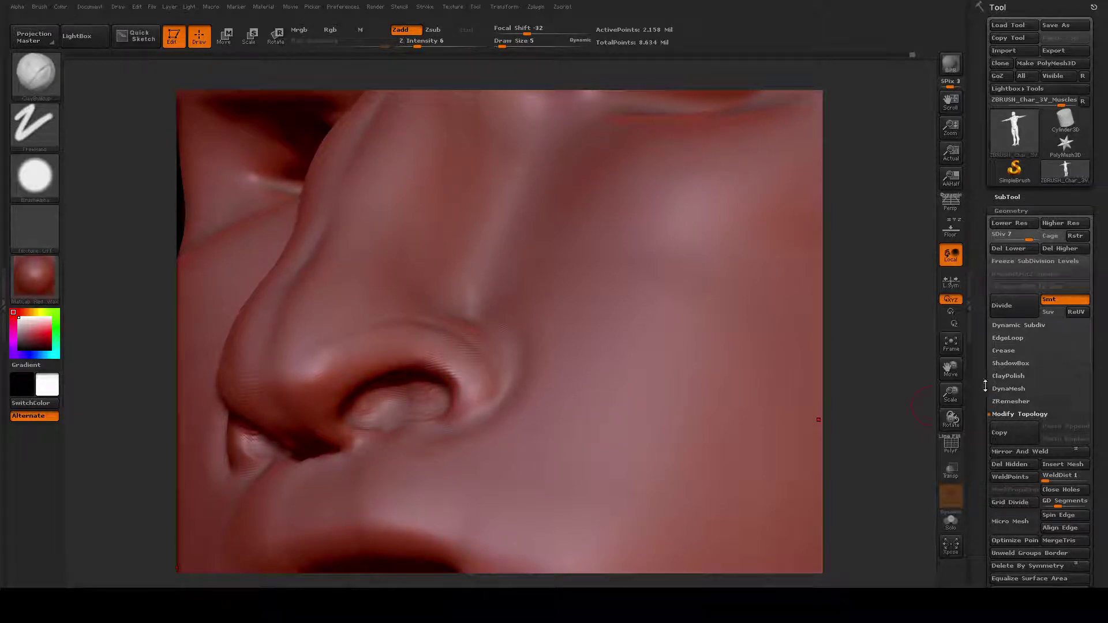
- Zoom in and smooth the nostril rim and interior
{"action": "left_click_drag", "start_coordinate": [952, 394], "coordinate": [951, 381]}
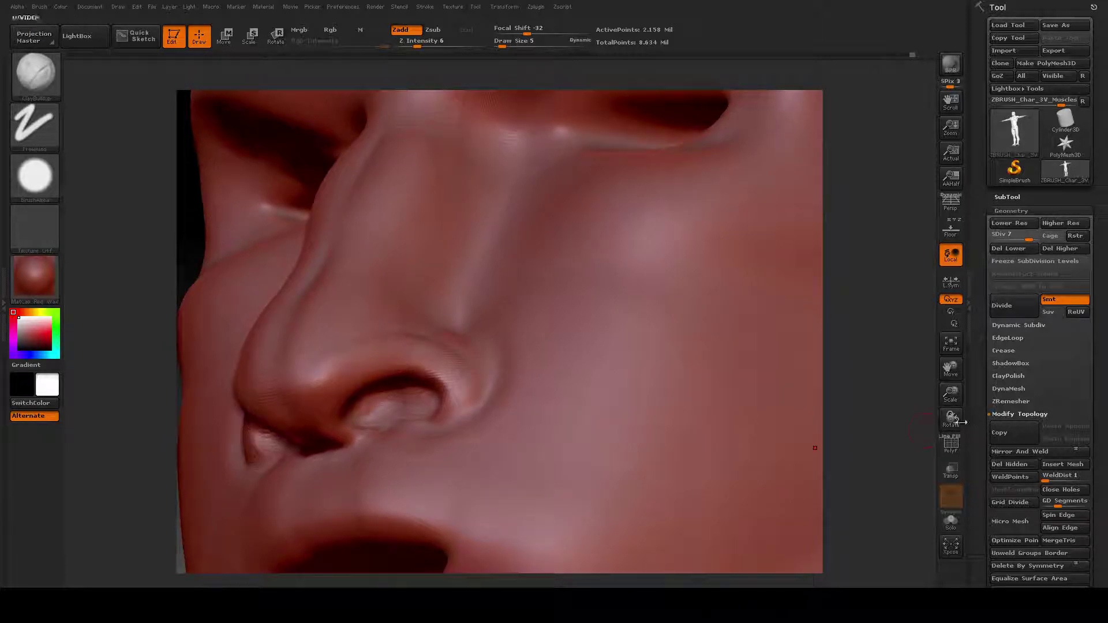
{"action": "key", "text": "shift"}
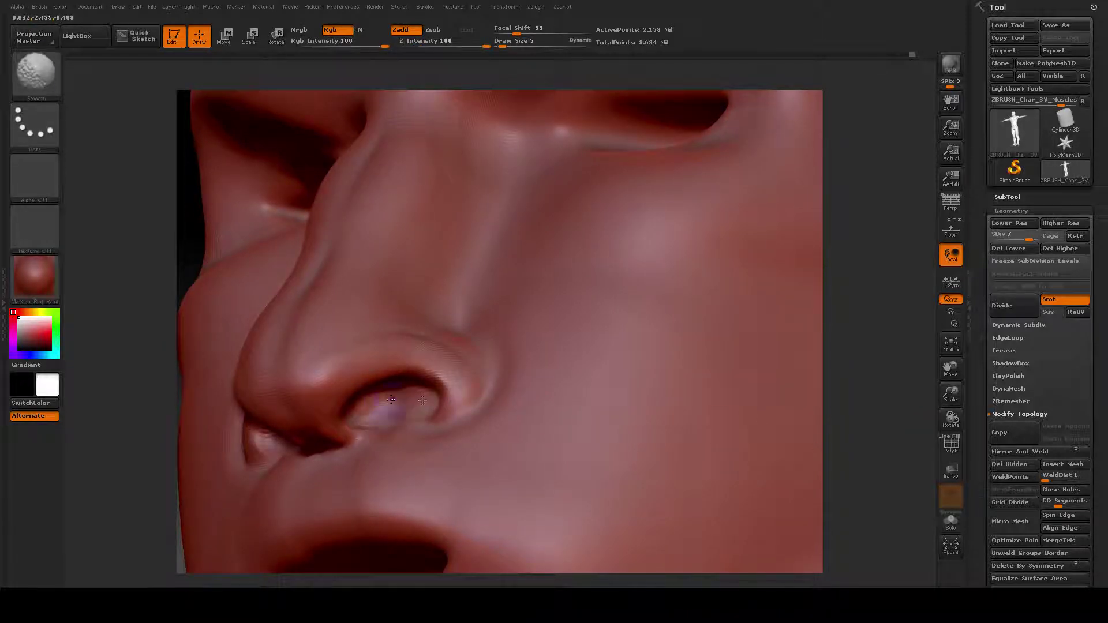
{"action": "left_click_drag", "start_coordinate": [371, 406], "coordinate": [486, 389], "text": "shift"}
{"action": "key", "text": "shift"}
{"action": "key", "text": "shift"}
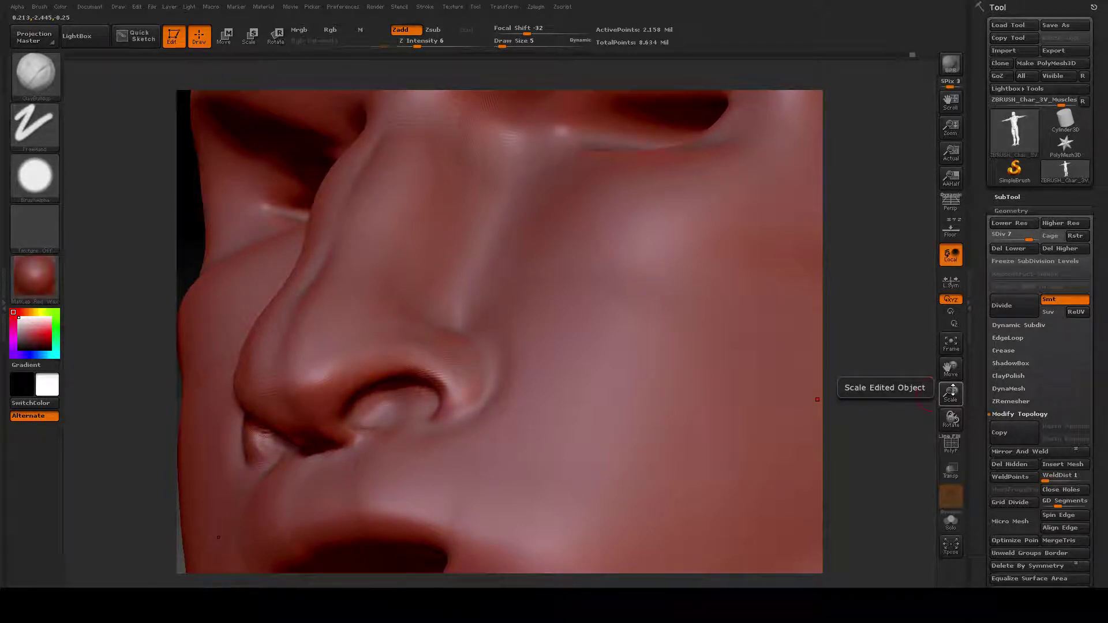
- Carve the upper nostril rim crease close-up, then zoom out to review the head
{"action": "mouse_move", "coordinate": [951, 394]}
{"action": "left_mouse_down"}
{"action": "mouse_move", "coordinate": [963, 381]}
{"action": "mouse_move", "coordinate": [953, 381]}
{"action": "left_mouse_up"}
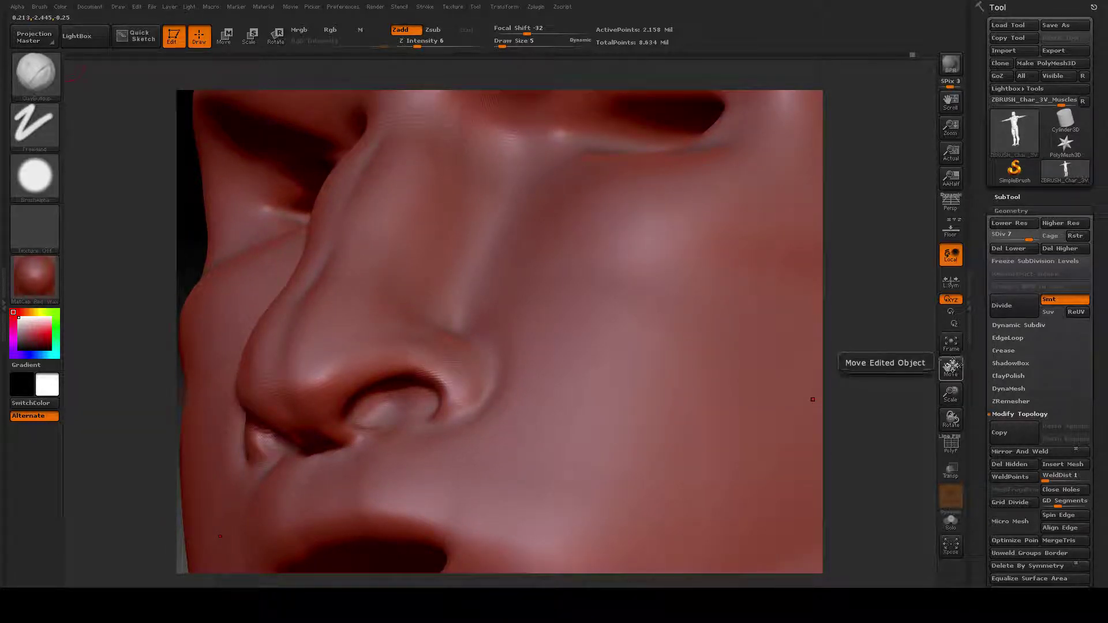
{"action": "mouse_move", "coordinate": [949, 367]}
{"action": "left_mouse_down"}
{"action": "mouse_move", "coordinate": [972, 355]}
{"action": "mouse_move", "coordinate": [962, 392]}
{"action": "mouse_move", "coordinate": [935, 392]}
{"action": "left_mouse_up"}
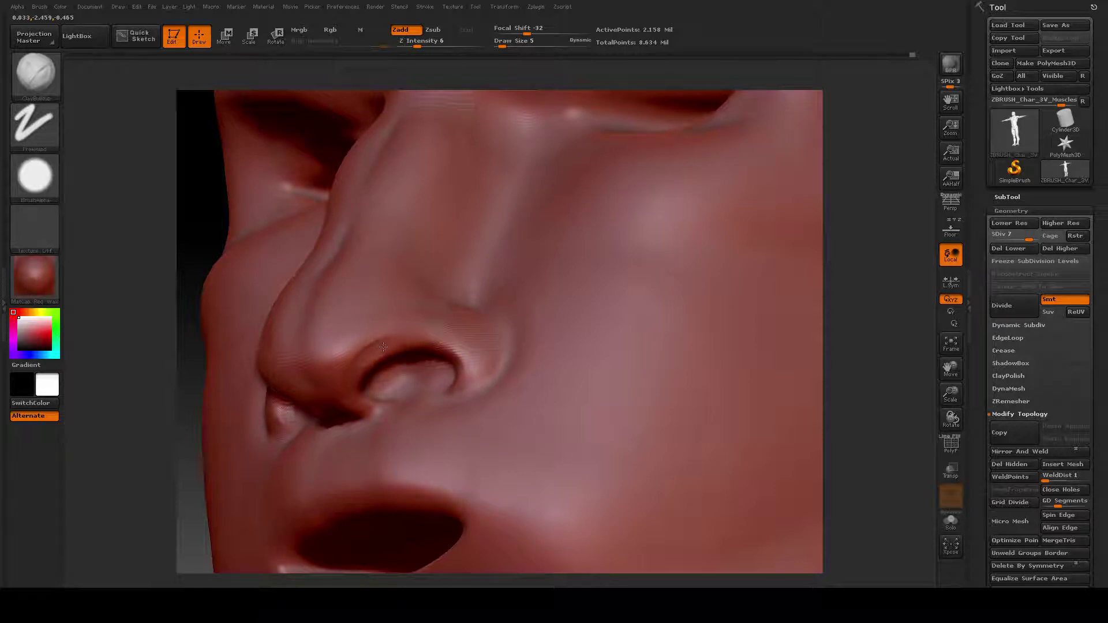
{"action": "left_click_drag", "start_coordinate": [402, 343], "coordinate": [439, 374]}
{"action": "mouse_move", "coordinate": [952, 394]}
{"action": "left_mouse_down"}
{"action": "mouse_move", "coordinate": [887, 396]}
{"action": "mouse_move", "coordinate": [778, 298]}
{"action": "mouse_move", "coordinate": [788, 328]}
{"action": "left_mouse_up"}
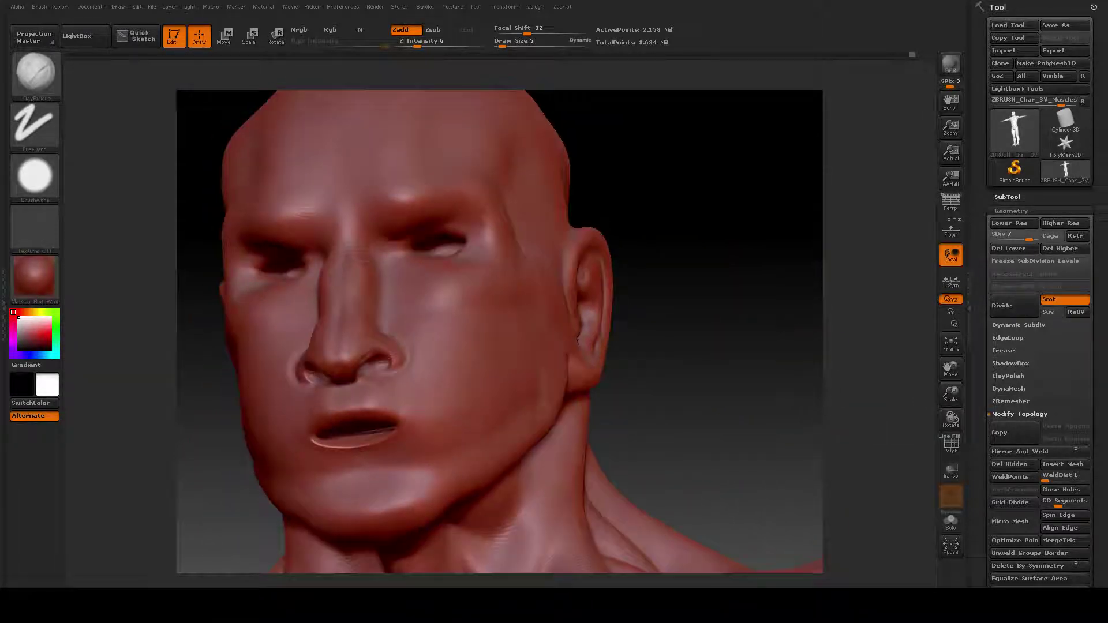
{"action": "mouse_move", "coordinate": [733, 275]}
{"action": "left_mouse_down"}
{"action": "mouse_move", "coordinate": [767, 374]}
{"action": "mouse_move", "coordinate": [751, 384]}
{"action": "mouse_move", "coordinate": [750, 371]}
{"action": "mouse_move", "coordinate": [204, 229]}
{"action": "left_mouse_up"}
- With the Move brush at Draw Size 42, drag the lips and chin forward in profile
{"action": "left_click", "coordinate": [36, 76]}
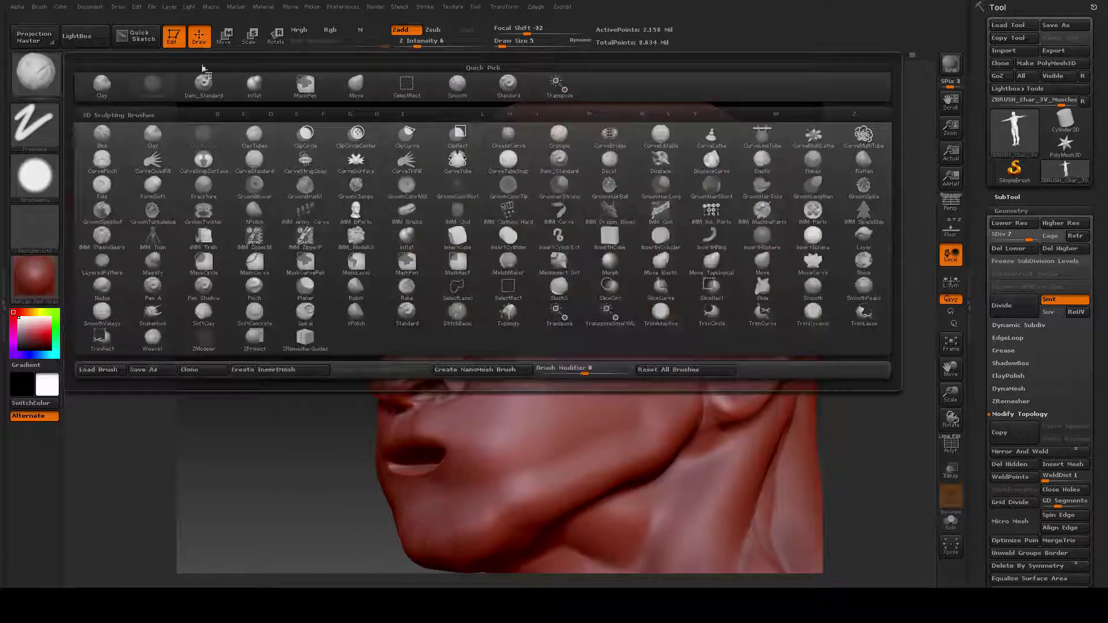
{"action": "left_click", "coordinate": [356, 82]}
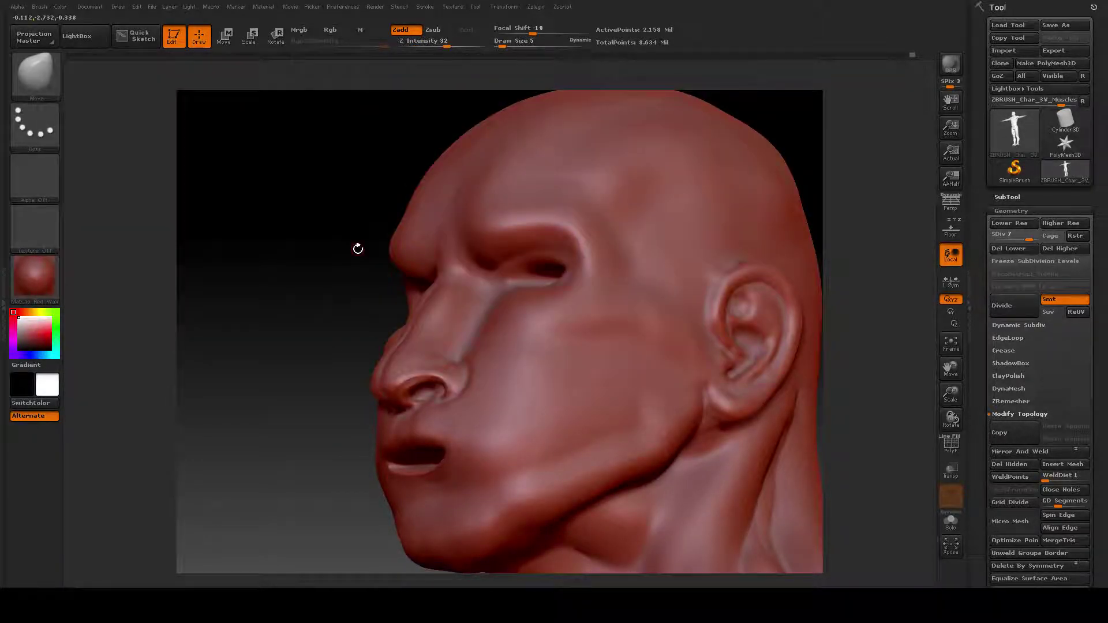
{"action": "key", "text": "space"}
{"action": "left_click_drag", "start_coordinate": [358, 249], "coordinate": [387, 249]}
{"action": "left_click_drag", "start_coordinate": [337, 286], "coordinate": [301, 303]}
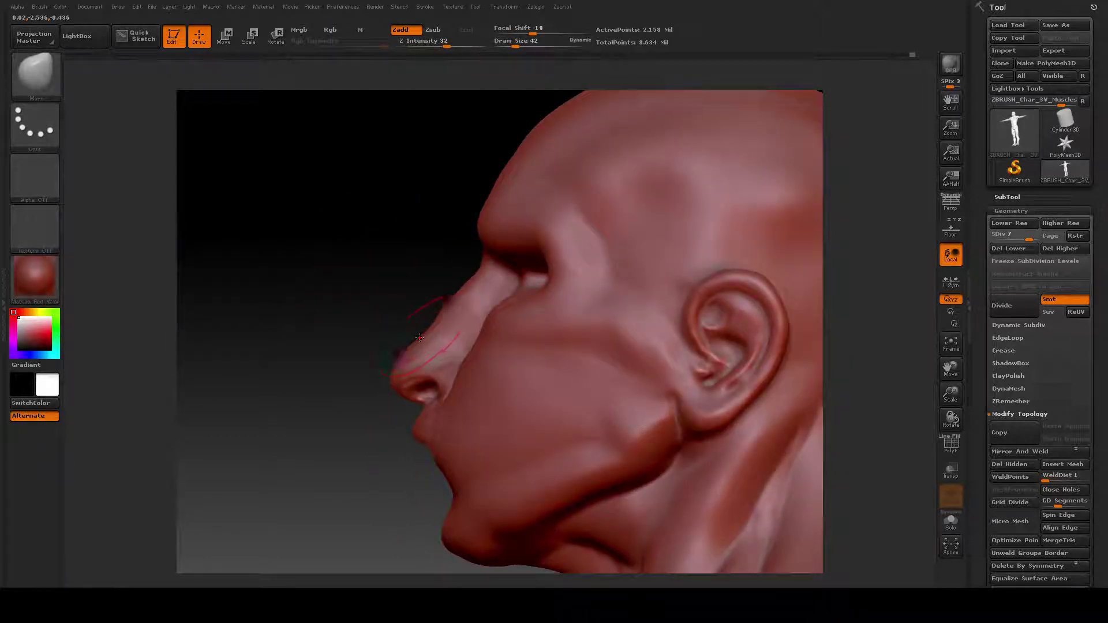
{"action": "mouse_move", "coordinate": [400, 462]}
{"action": "left_mouse_down", "text": "shift"}
{"action": "mouse_move", "coordinate": [403, 510]}
{"action": "mouse_move", "coordinate": [405, 488]}
{"action": "mouse_move", "coordinate": [407, 502]}
{"action": "mouse_move", "coordinate": [372, 476]}
{"action": "mouse_move", "coordinate": [394, 455]}
{"action": "mouse_move", "coordinate": [433, 470]}
{"action": "left_mouse_up", "text": "shift"}
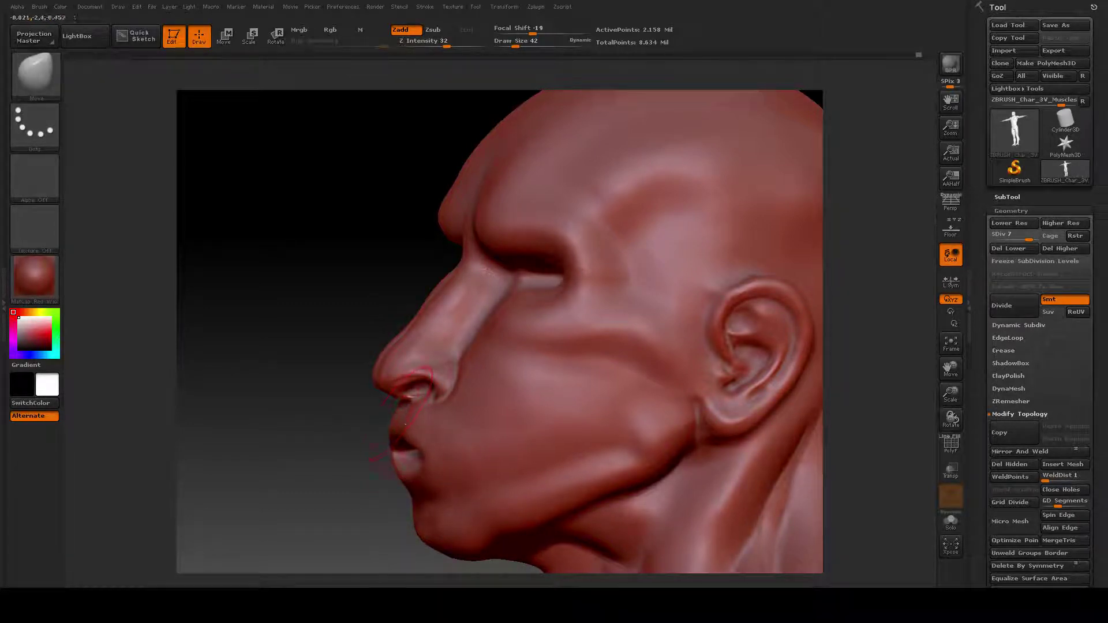
{"action": "left_click_drag", "start_coordinate": [430, 456], "coordinate": [411, 490]}
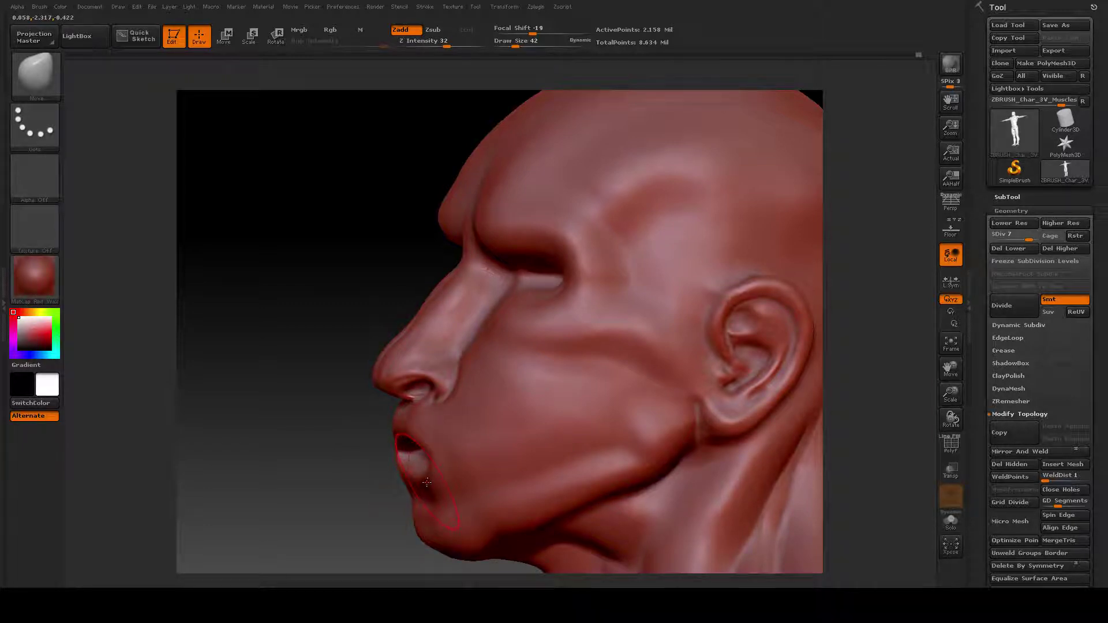
{"action": "left_click_drag", "start_coordinate": [384, 438], "coordinate": [337, 424]}
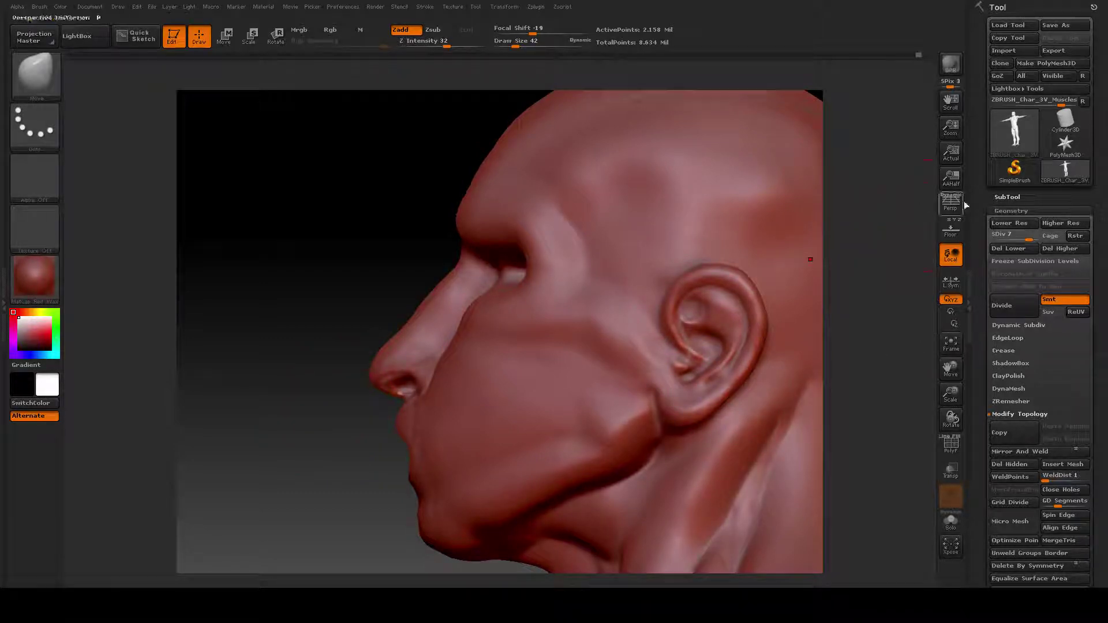
- Turn on the floor grid and lower Draw Size to 24 with the head in side view
{"action": "left_click", "coordinate": [951, 232]}
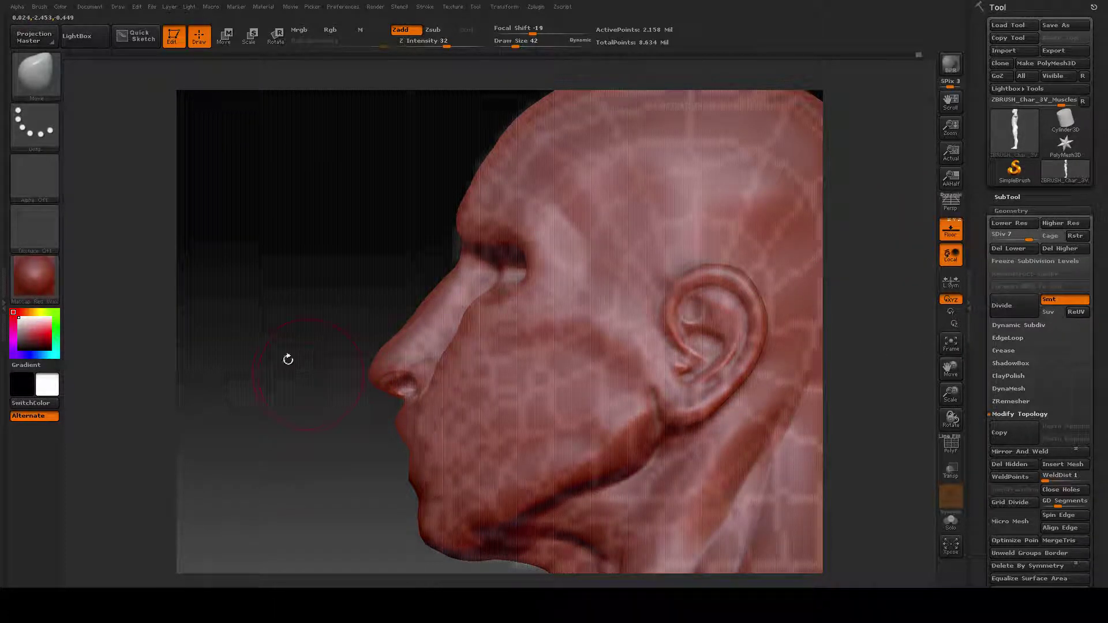
{"action": "left_click_drag", "start_coordinate": [312, 299], "coordinate": [234, 298]}
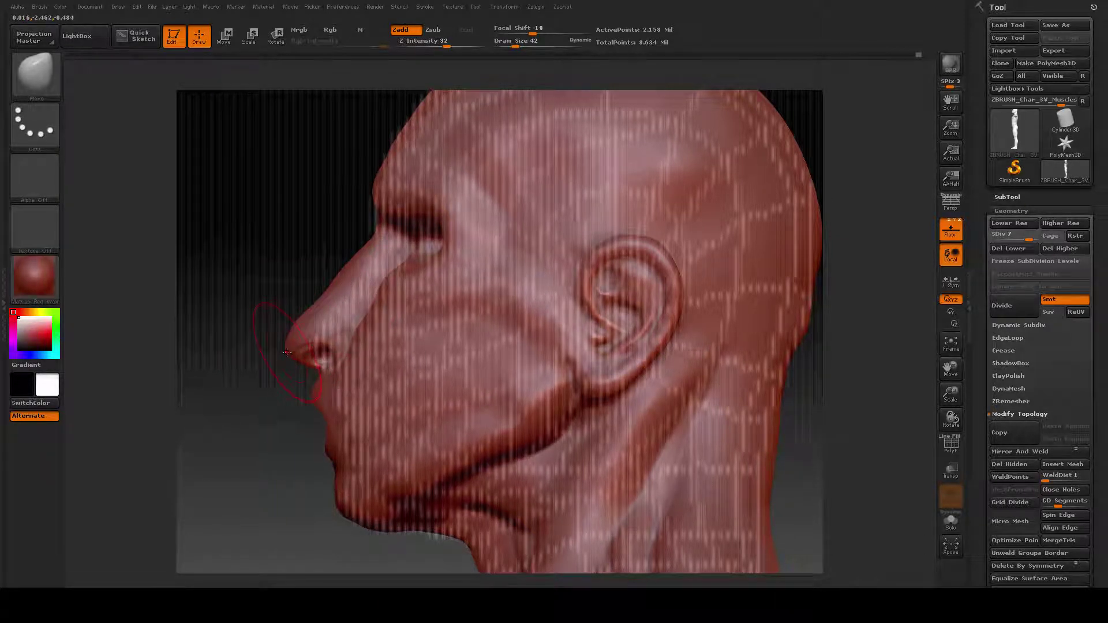
{"action": "key", "text": "space"}
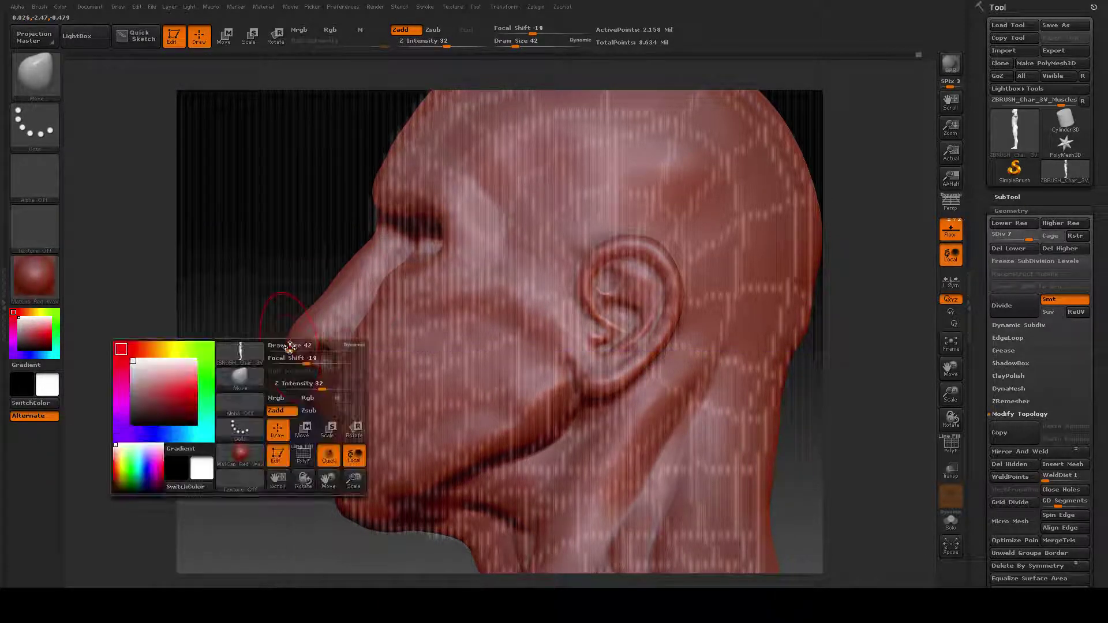
{"action": "left_click_drag", "start_coordinate": [289, 347], "coordinate": [280, 347]}
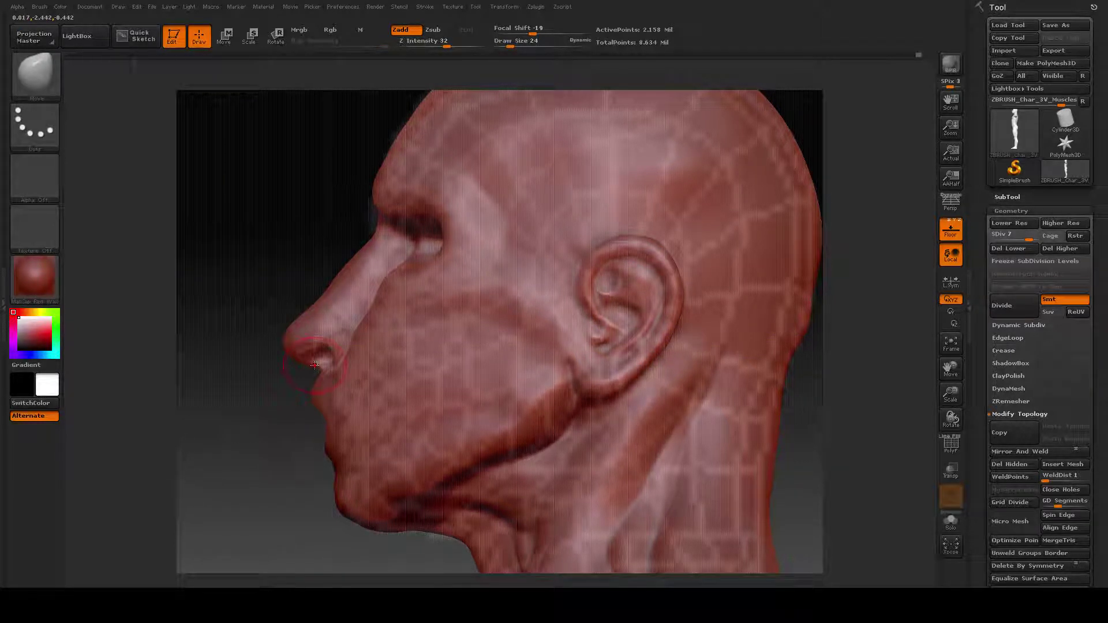
{"action": "left_click_drag", "start_coordinate": [314, 364], "coordinate": [821, 365]}
- Zoom onto the nose and smooth and shape the bridge and tip with Move
{"action": "mouse_move", "coordinate": [253, 396]}
{"action": "left_mouse_down", "text": "alt"}
{"action": "mouse_move", "coordinate": [331, 410]}
{"action": "mouse_move", "coordinate": [300, 228]}
{"action": "left_mouse_up", "text": "alt"}
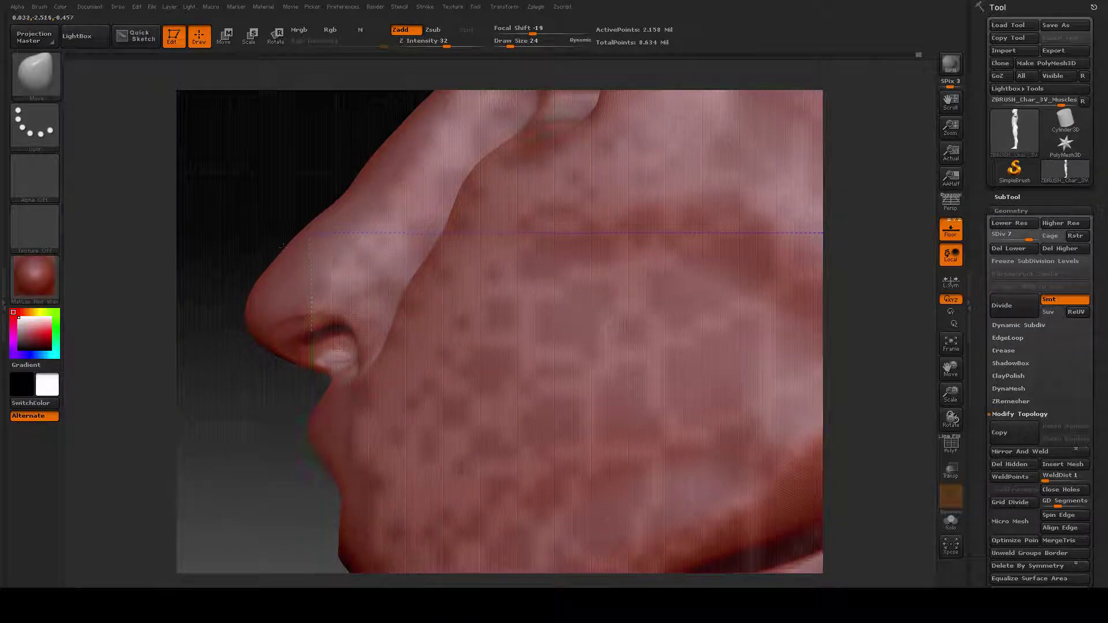
{"action": "mouse_move", "coordinate": [299, 228]}
{"action": "left_mouse_down", "text": "shift"}
{"action": "mouse_move", "coordinate": [265, 251]}
{"action": "mouse_move", "coordinate": [312, 221]}
{"action": "left_mouse_up", "text": "shift"}
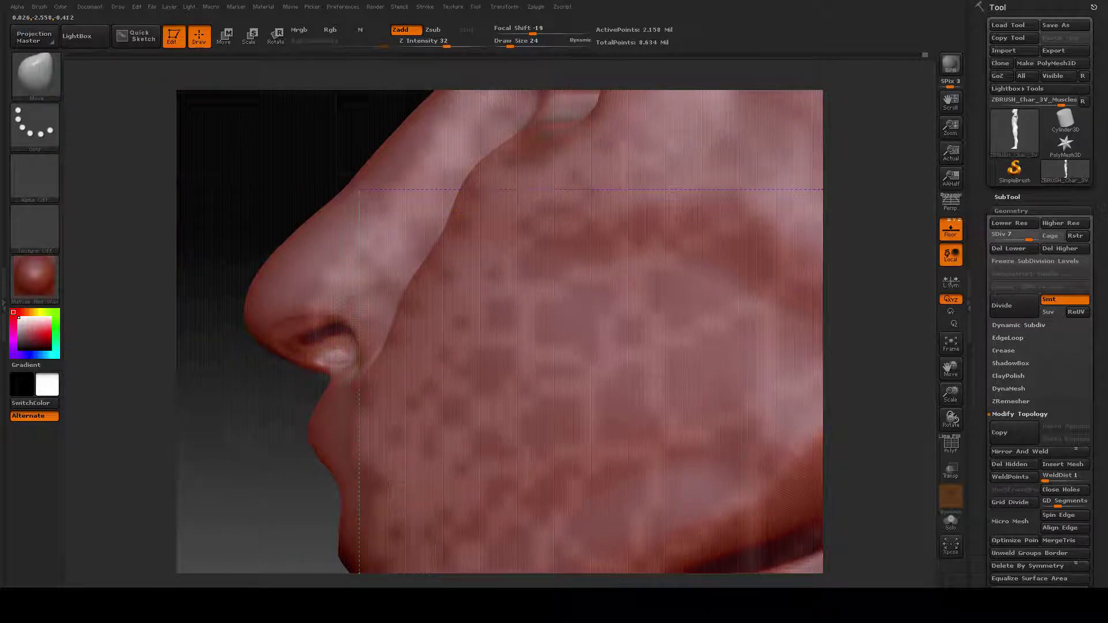
{"action": "mouse_move", "coordinate": [295, 470]}
{"action": "left_mouse_down"}
{"action": "mouse_move", "coordinate": [234, 469]}
{"action": "mouse_move", "coordinate": [507, 177]}
{"action": "left_mouse_up"}
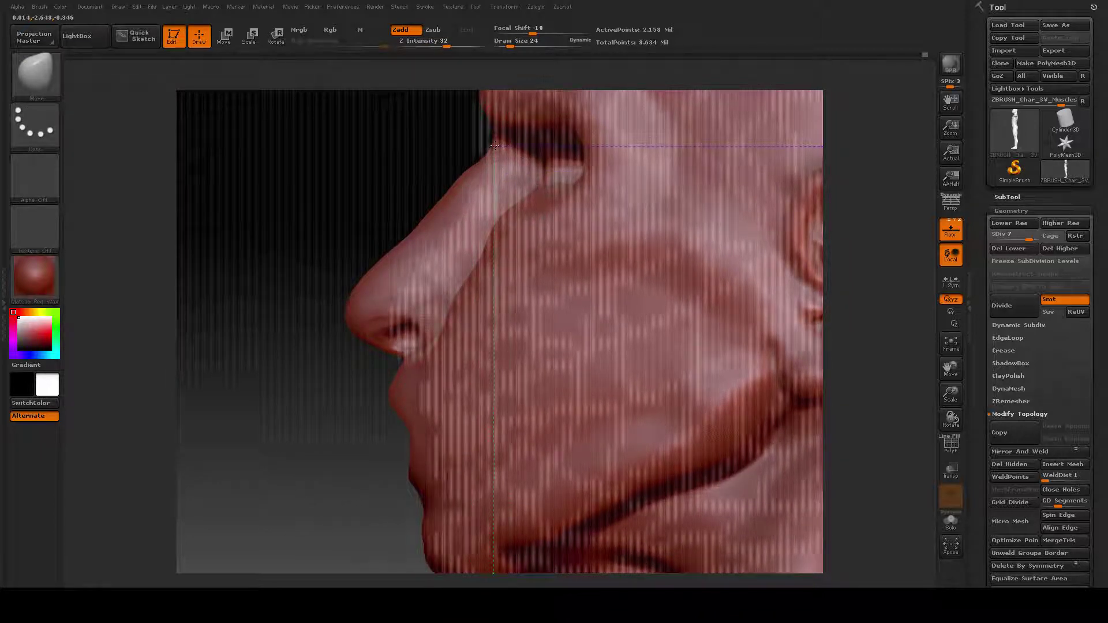
{"action": "left_click_drag", "start_coordinate": [478, 175], "coordinate": [450, 200], "text": "shift"}
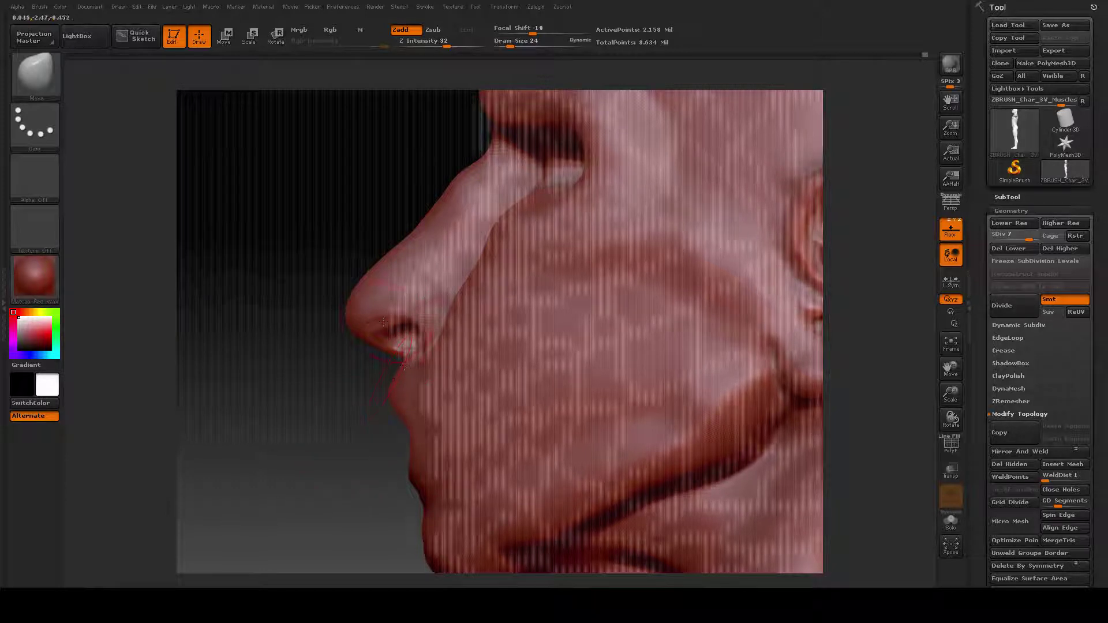
{"action": "left_click_drag", "start_coordinate": [386, 327], "coordinate": [386, 572]}
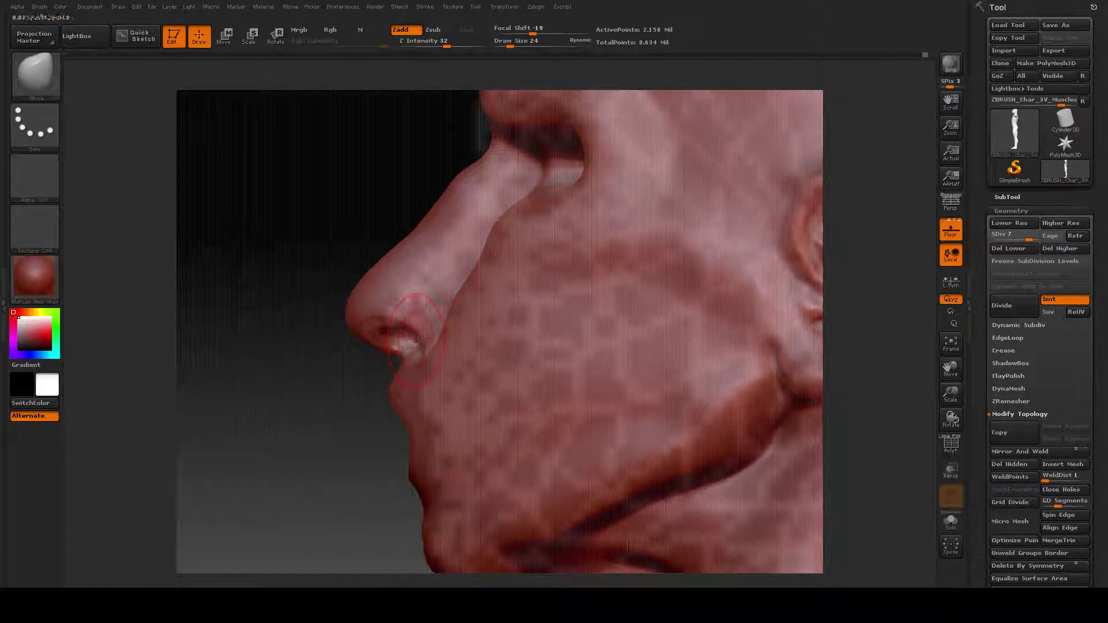
{"action": "left_click_drag", "start_coordinate": [347, 403], "coordinate": [394, 449]}
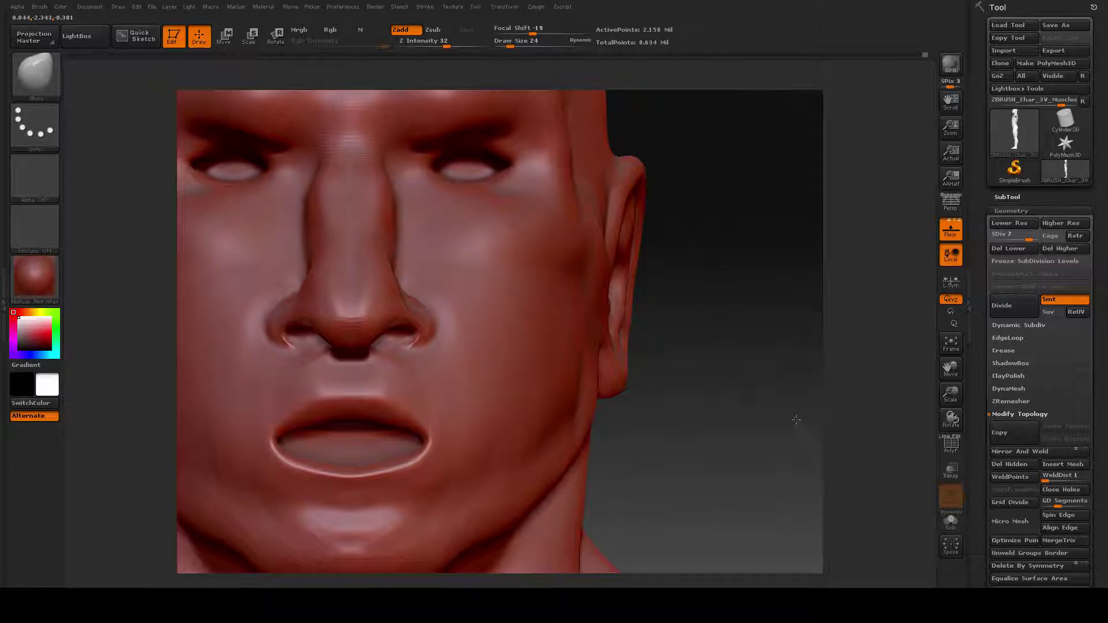
- Enlarge the brush and symmetrically reshape both sides of the nose bridge
{"action": "left_click_drag", "start_coordinate": [727, 384], "coordinate": [700, 449]}
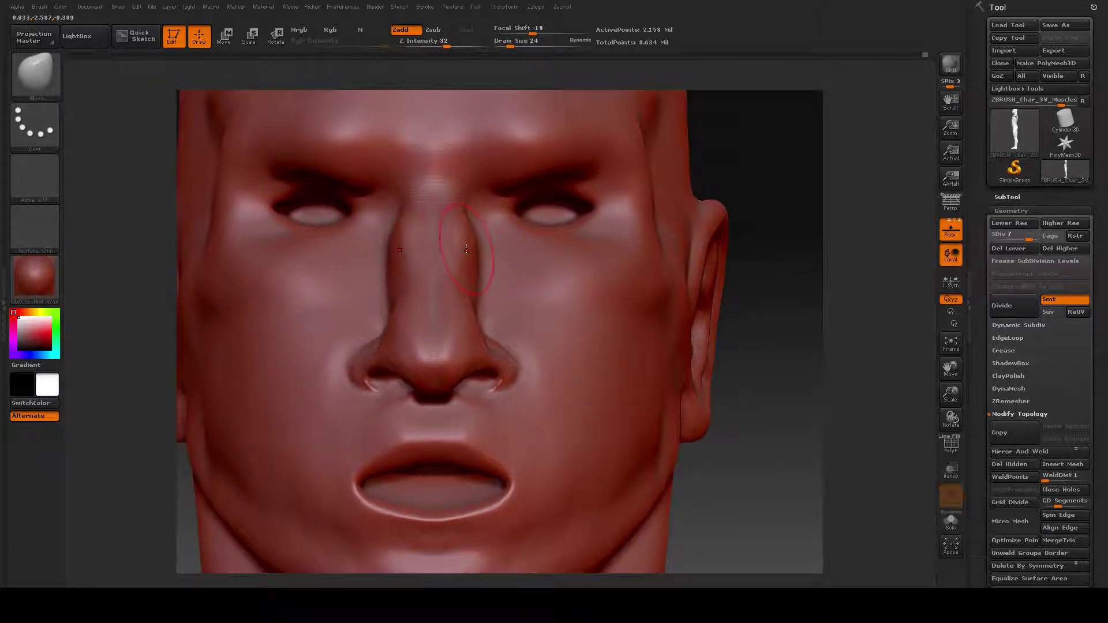
{"action": "key", "text": "space"}
{"action": "mouse_move", "coordinate": [466, 250]}
{"action": "left_mouse_down"}
{"action": "mouse_move", "coordinate": [487, 256]}
{"action": "mouse_move", "coordinate": [485, 293]}
{"action": "left_mouse_up"}
{"action": "left_click_drag", "start_coordinate": [501, 235], "coordinate": [498, 291]}
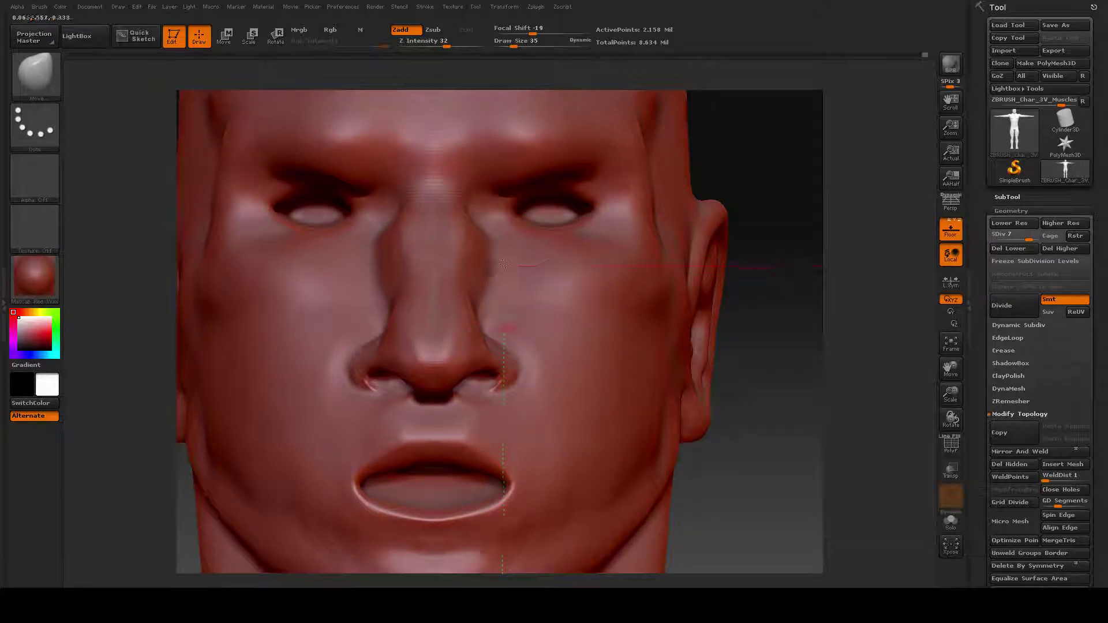
{"action": "left_click_drag", "start_coordinate": [499, 227], "coordinate": [501, 293]}
{"action": "left_click_drag", "start_coordinate": [508, 243], "coordinate": [507, 305]}
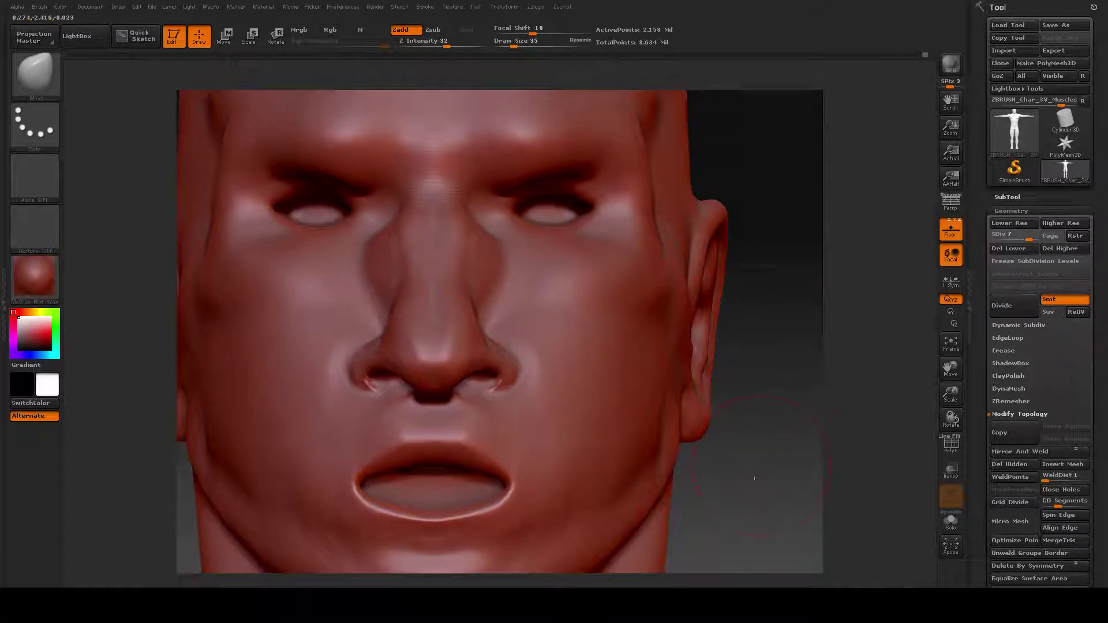
{"action": "left_click_drag", "start_coordinate": [755, 478], "coordinate": [806, 450]}
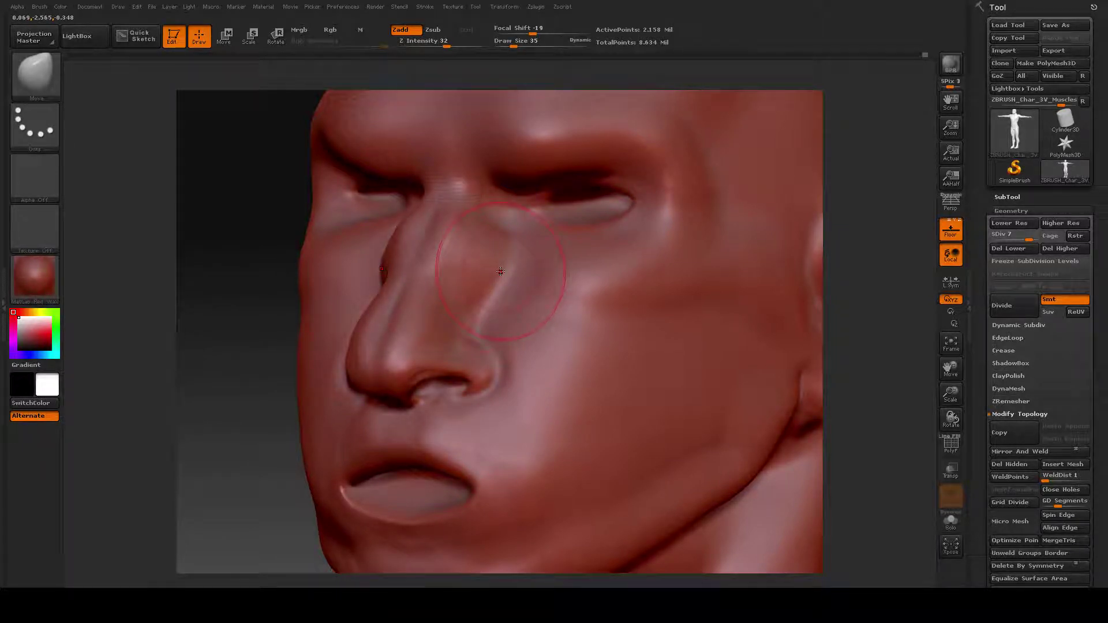
- Smooth the right cheek with a slightly larger brush, checking front and side views
{"action": "left_click_drag", "start_coordinate": [217, 364], "coordinate": [235, 365]}
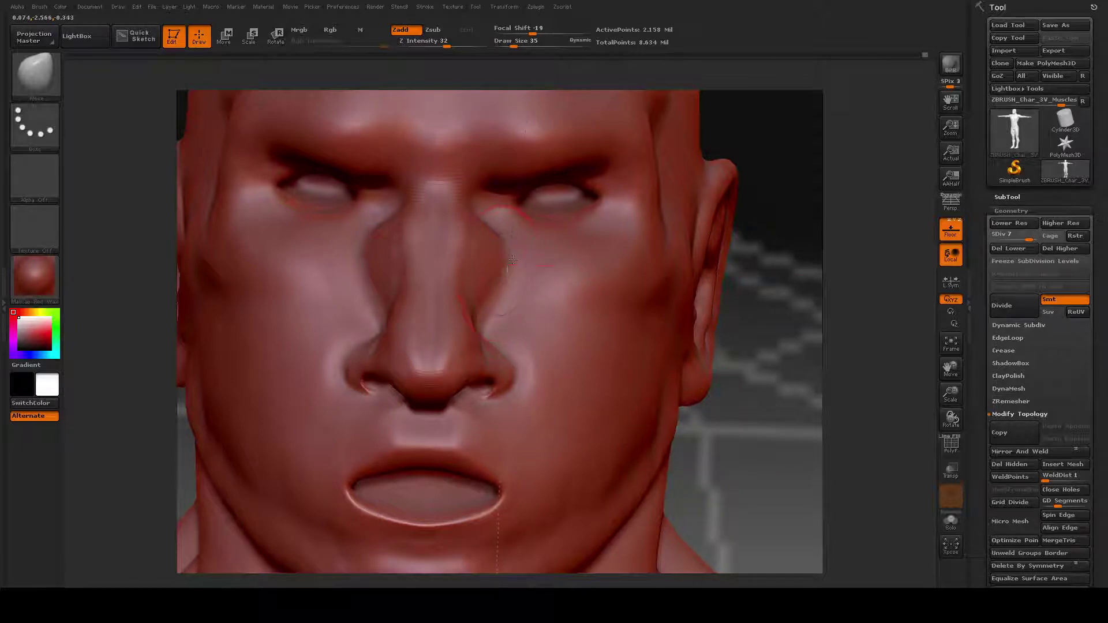
{"action": "left_click_drag", "start_coordinate": [759, 425], "coordinate": [741, 415]}
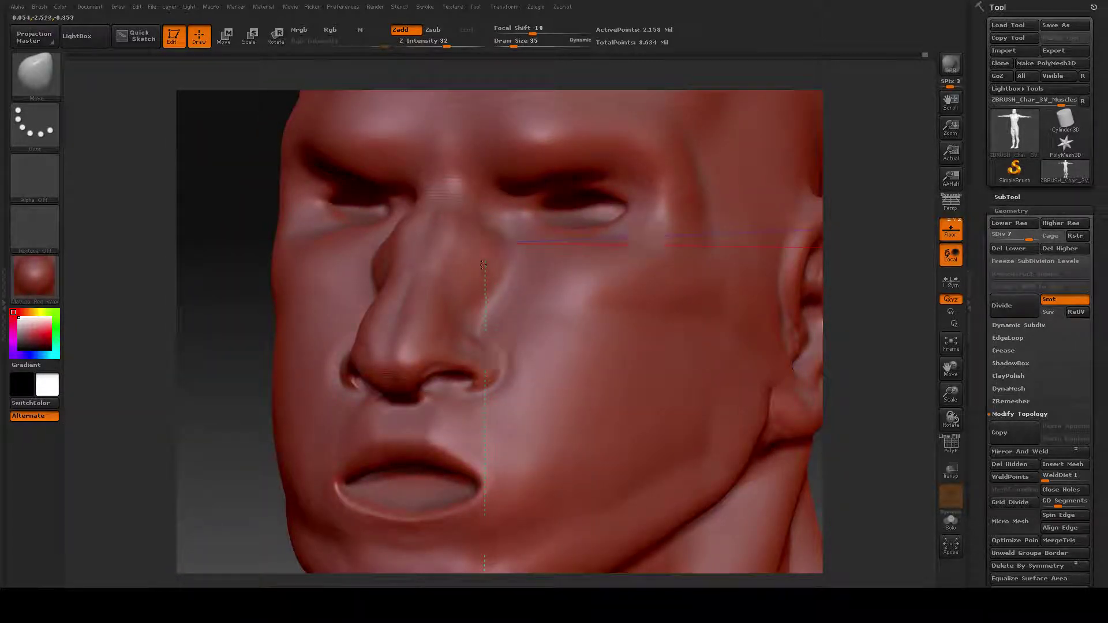
{"action": "key", "text": "shift"}
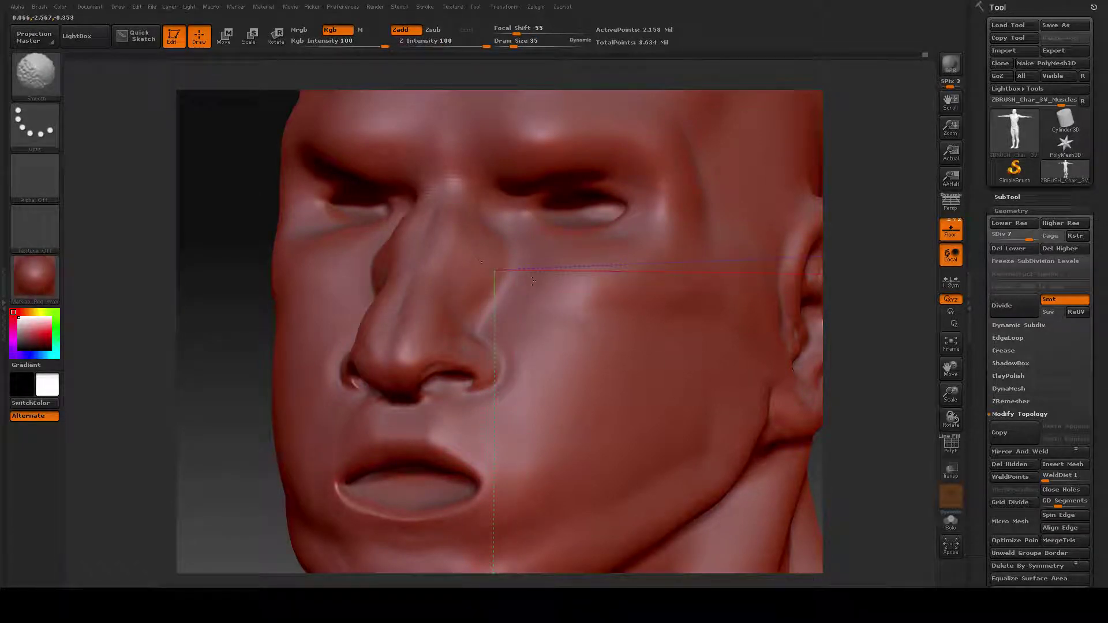
{"action": "left_click_drag", "start_coordinate": [231, 453], "coordinate": [523, 280]}
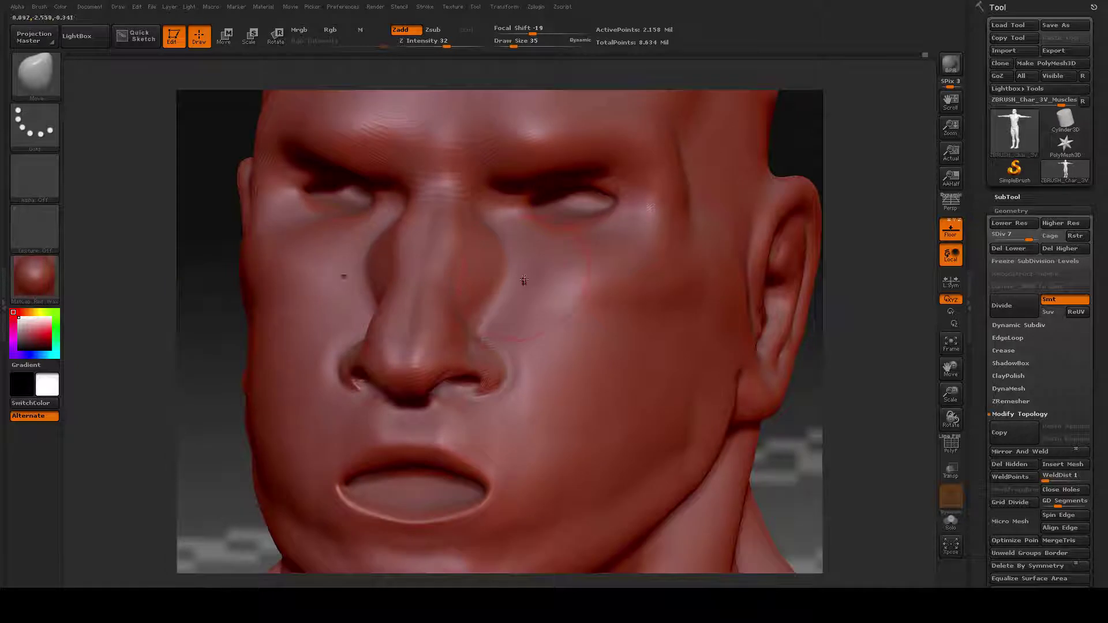
{"action": "key", "text": "space"}
{"action": "left_click_drag", "start_coordinate": [519, 277], "coordinate": [525, 277]}
{"action": "mouse_move", "coordinate": [815, 455]}
{"action": "left_mouse_down"}
{"action": "mouse_move", "coordinate": [788, 439]}
{"action": "mouse_move", "coordinate": [762, 390]}
{"action": "left_mouse_up"}
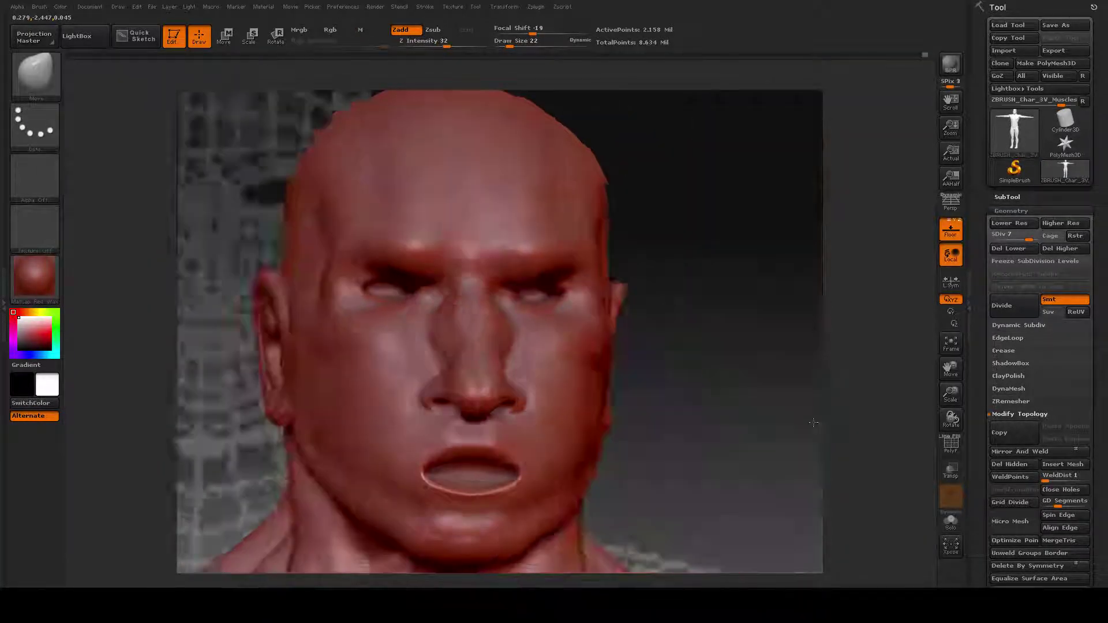
{"action": "mouse_move", "coordinate": [762, 389]}
{"action": "left_mouse_down"}
{"action": "mouse_move", "coordinate": [797, 421]}
{"action": "mouse_move", "coordinate": [561, 379]}
{"action": "left_mouse_up"}
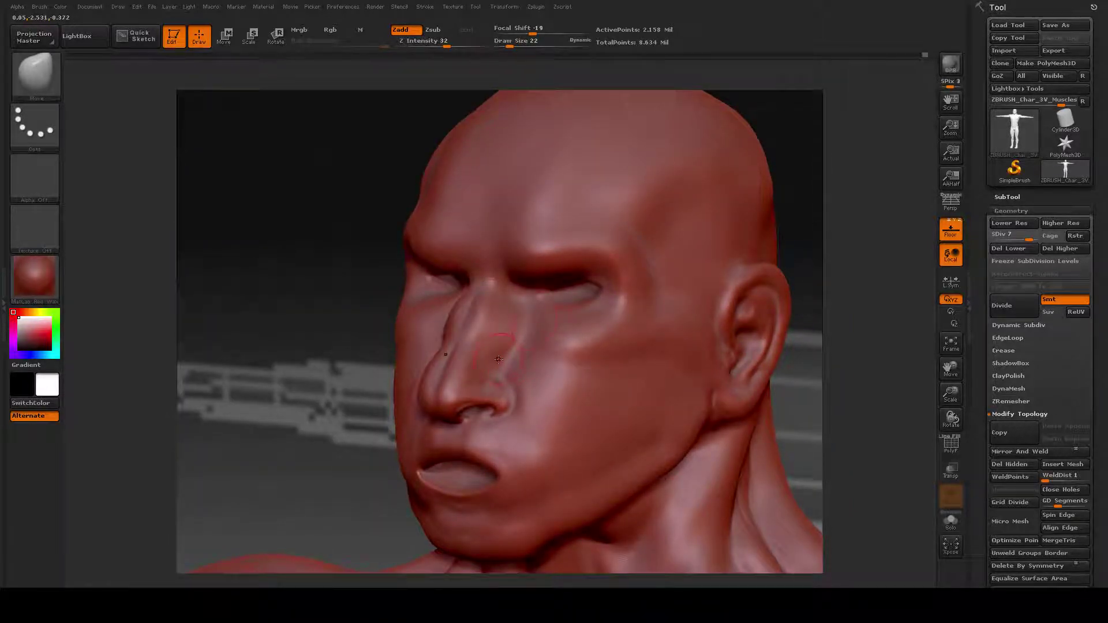
- Switch to ClayBuildup and smooth the crease on the cheek from the front
{"action": "left_click", "coordinate": [42, 83]}
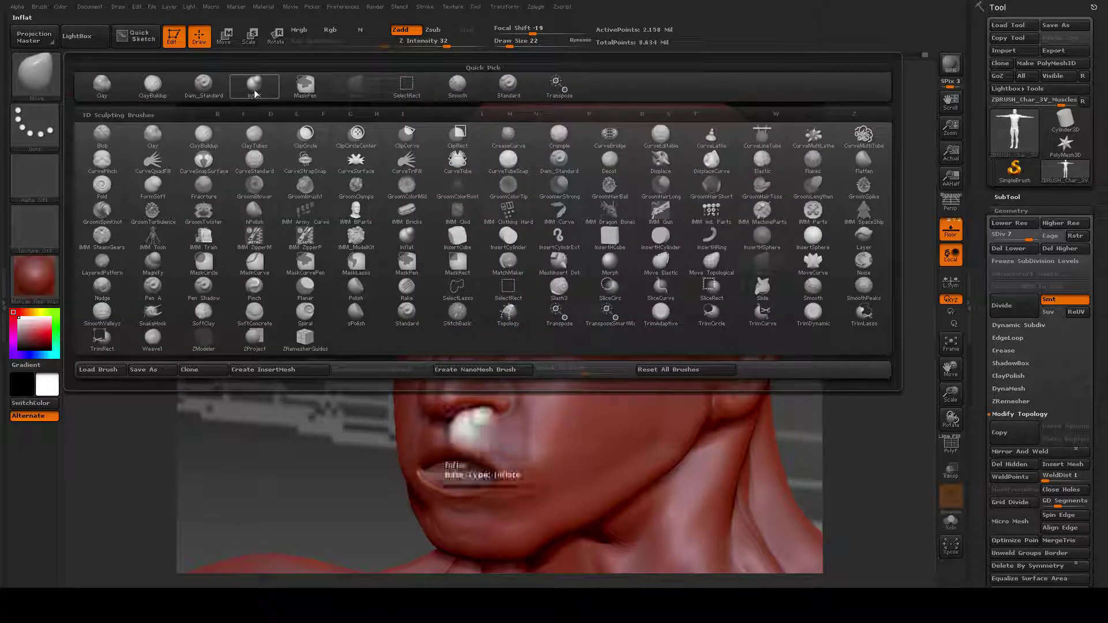
{"action": "left_click", "coordinate": [153, 85]}
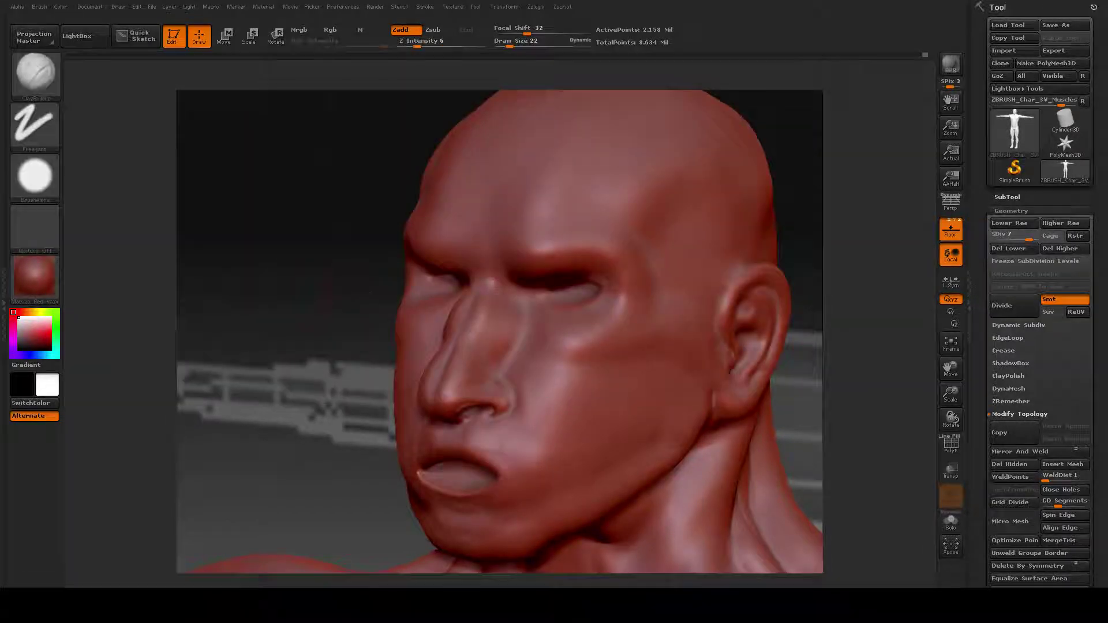
{"action": "left_click_drag", "start_coordinate": [248, 313], "coordinate": [546, 322]}
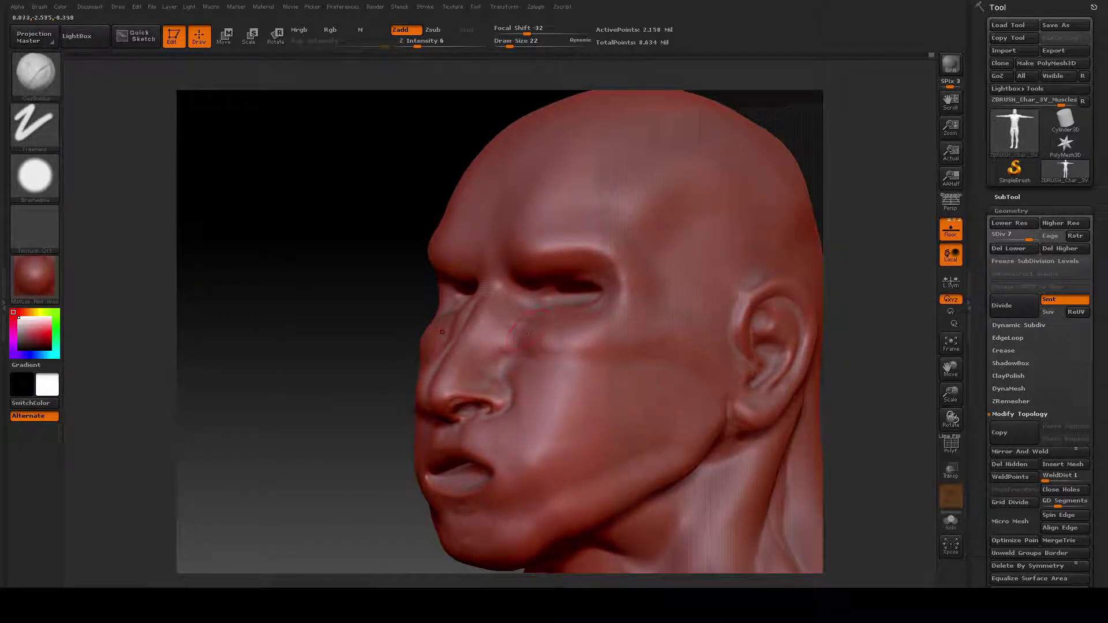
{"action": "left_click_drag", "start_coordinate": [355, 397], "coordinate": [538, 373]}
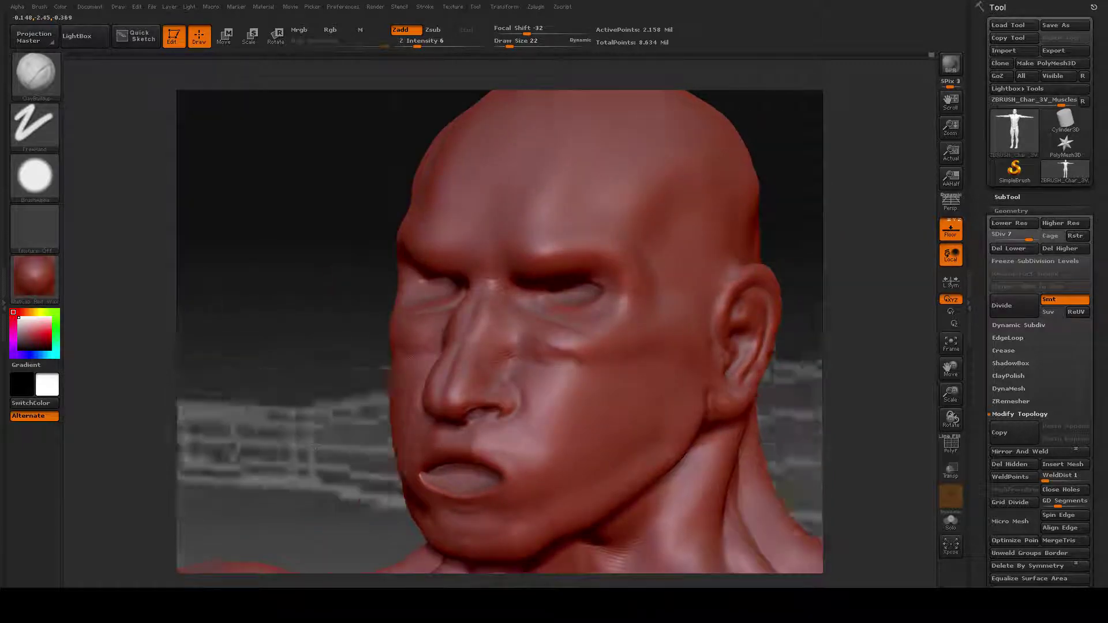
{"action": "left_click_drag", "start_coordinate": [515, 337], "coordinate": [712, 418]}
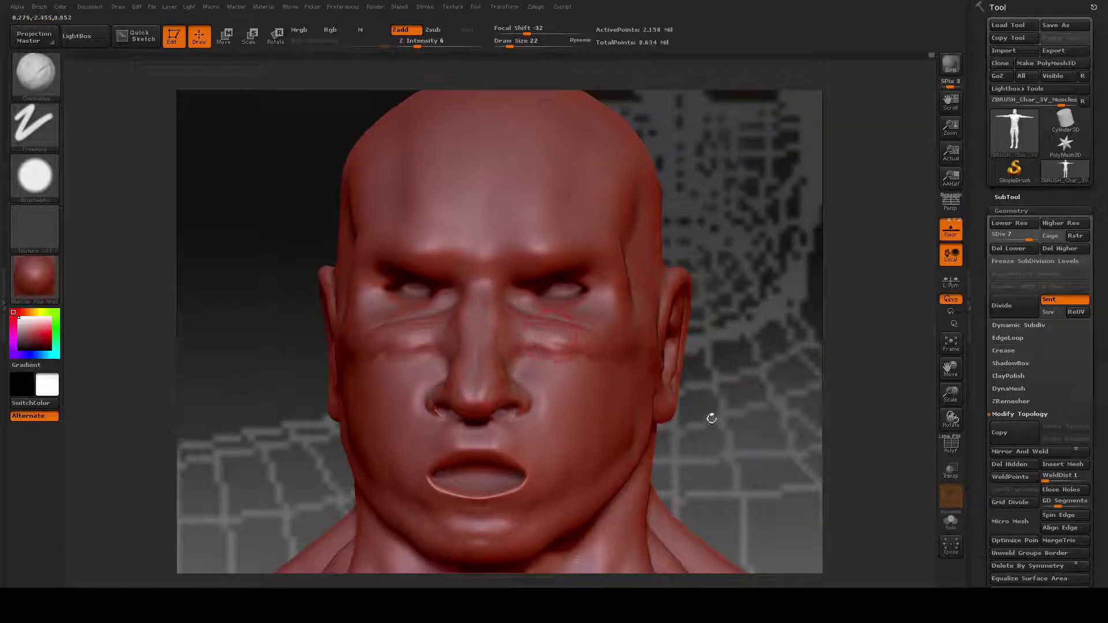
{"action": "key", "text": "shift"}
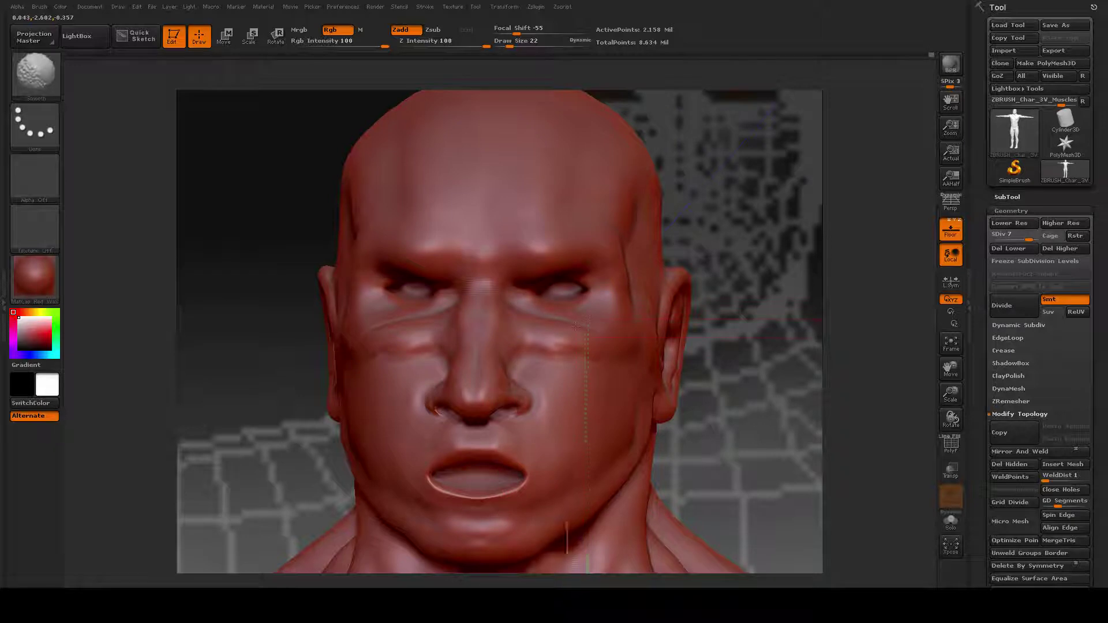
{"action": "left_click_drag", "start_coordinate": [575, 326], "coordinate": [572, 333], "text": "shift"}
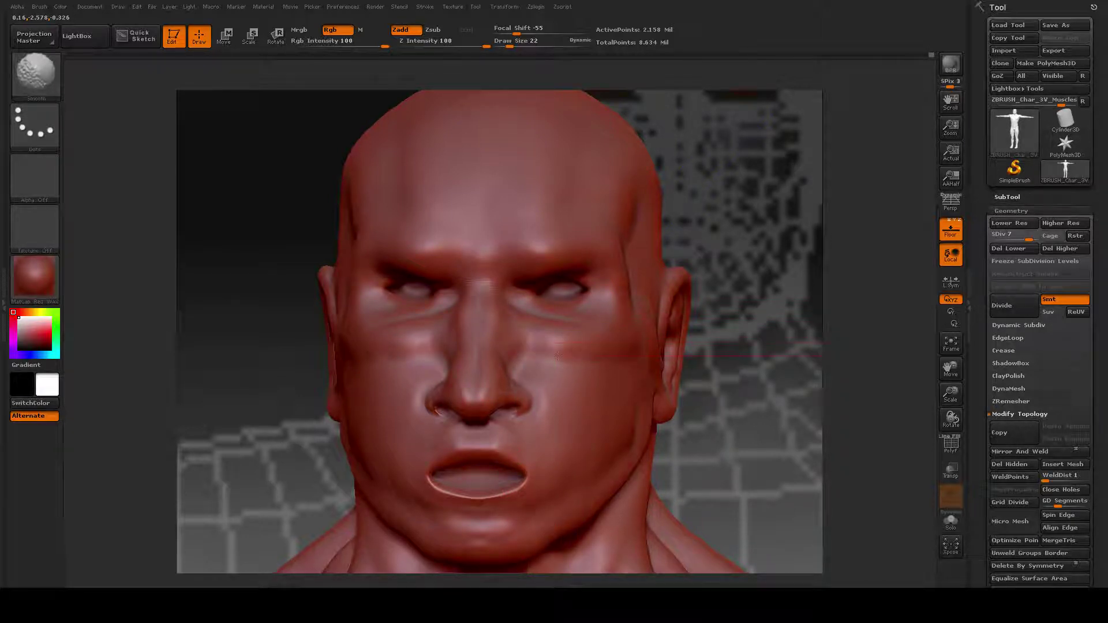
- Sculpt crease strokes into the cheek below the eye, then Shift-smooth them
{"action": "left_click_drag", "start_coordinate": [737, 425], "coordinate": [496, 375]}
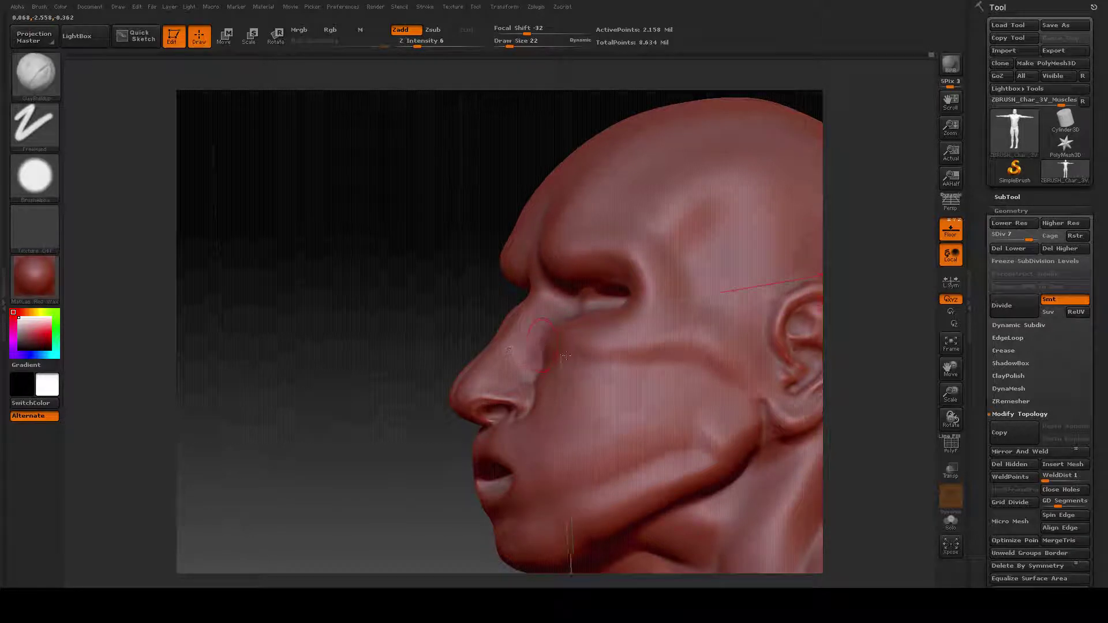
{"action": "mouse_move", "coordinate": [581, 355]}
{"action": "left_mouse_down"}
{"action": "mouse_move", "coordinate": [607, 399]}
{"action": "mouse_move", "coordinate": [636, 411]}
{"action": "left_mouse_up"}
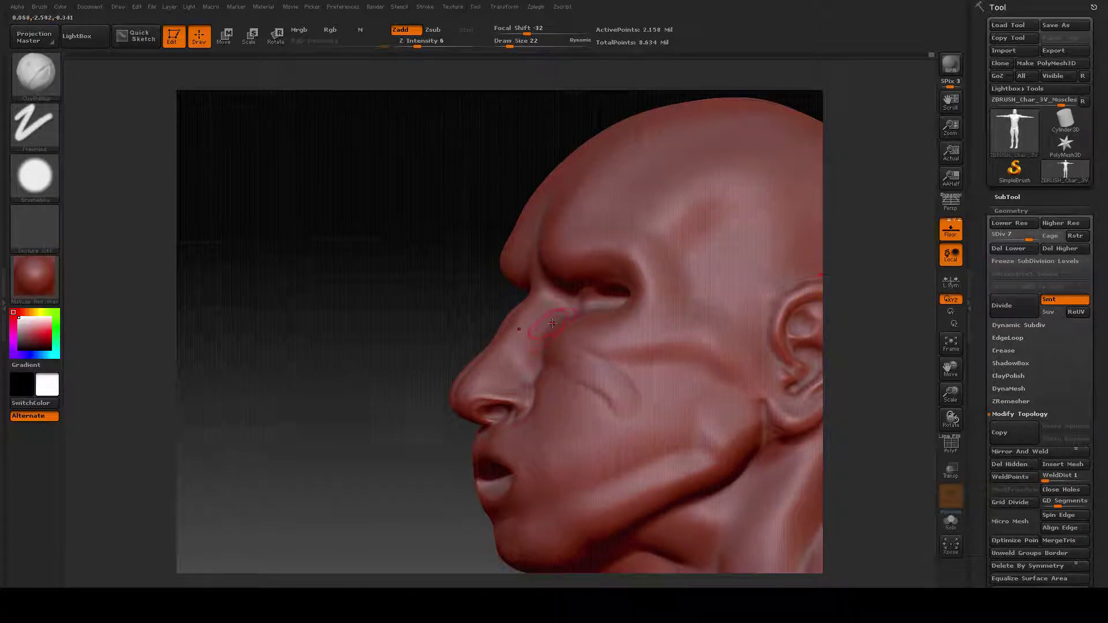
{"action": "key", "text": "shift"}
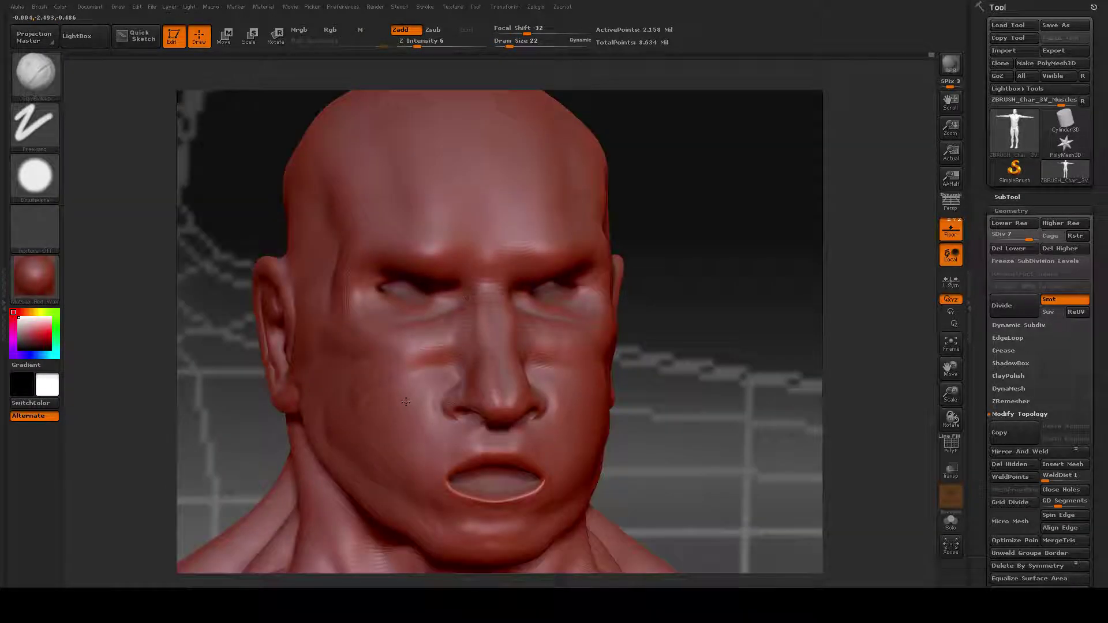
{"action": "left_click_drag", "start_coordinate": [602, 355], "coordinate": [537, 386]}
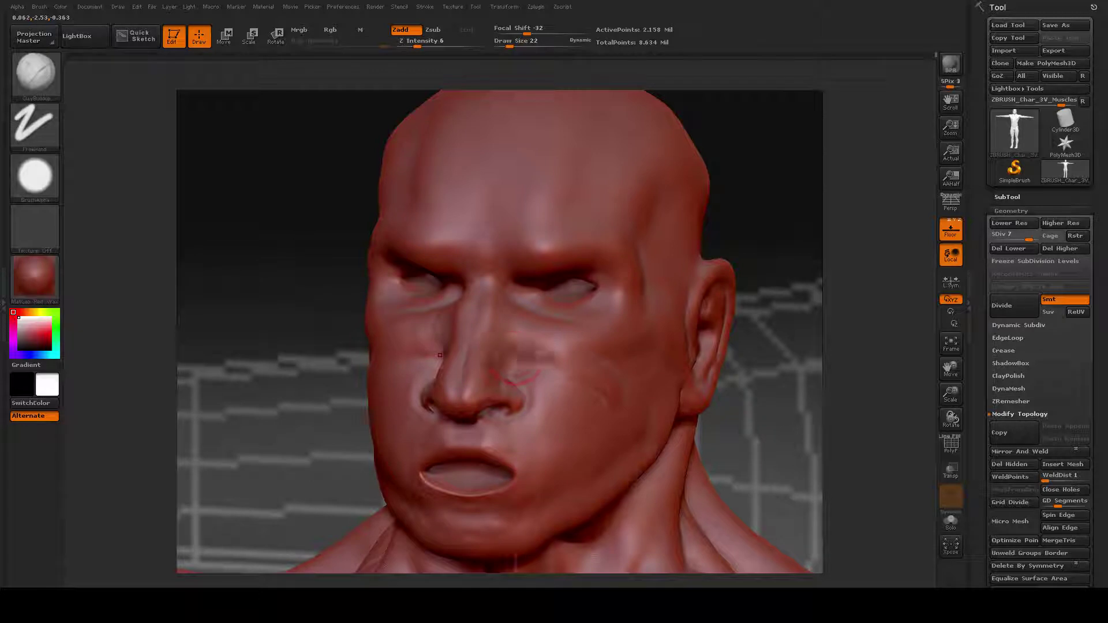
{"action": "key", "text": "shift"}
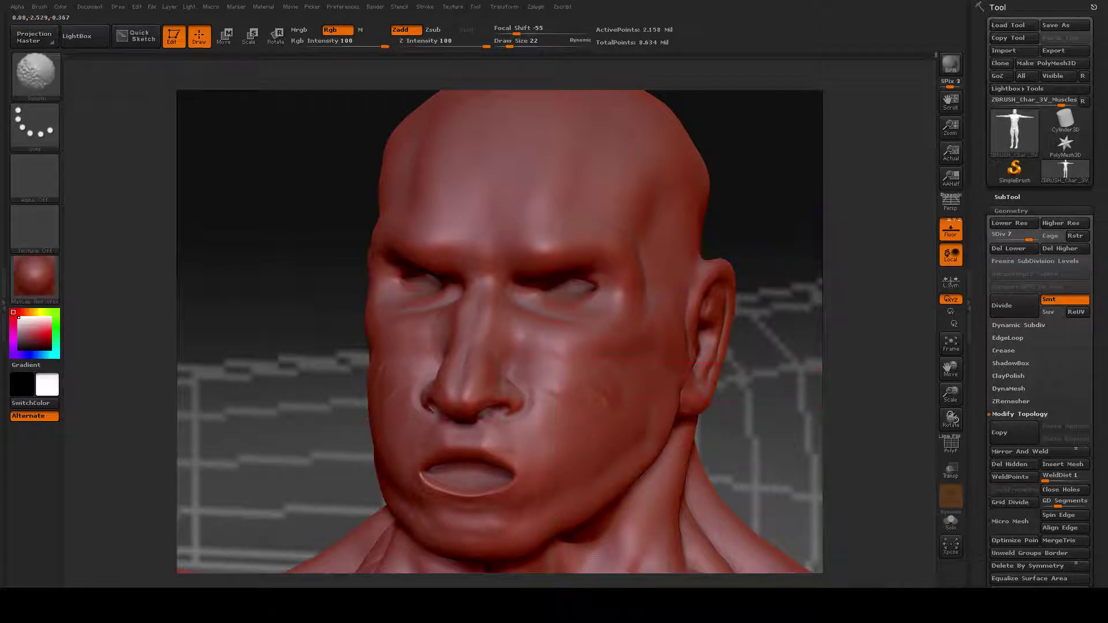
- Orbit the head between front and left profile to review the softened cheeks
{"action": "mouse_move", "coordinate": [770, 442]}
{"action": "left_mouse_down"}
{"action": "mouse_move", "coordinate": [785, 436]}
{"action": "mouse_move", "coordinate": [792, 546]}
{"action": "left_mouse_up"}
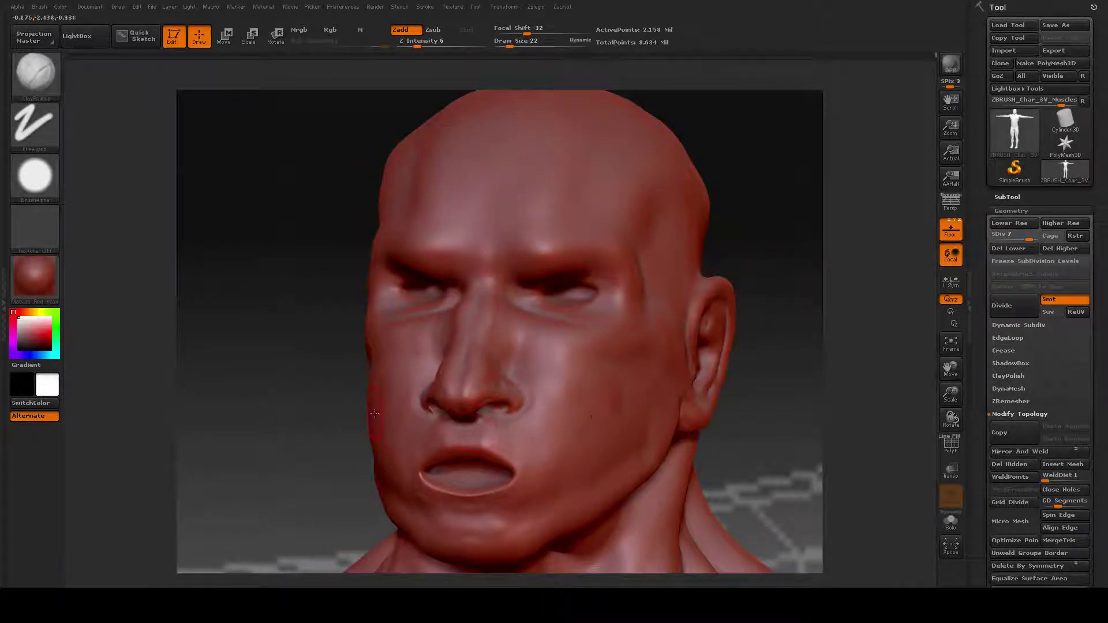
{"action": "mouse_move", "coordinate": [329, 418]}
{"action": "left_mouse_down"}
{"action": "mouse_move", "coordinate": [285, 401]}
{"action": "mouse_move", "coordinate": [307, 382]}
{"action": "mouse_move", "coordinate": [498, 354]}
{"action": "left_mouse_up"}
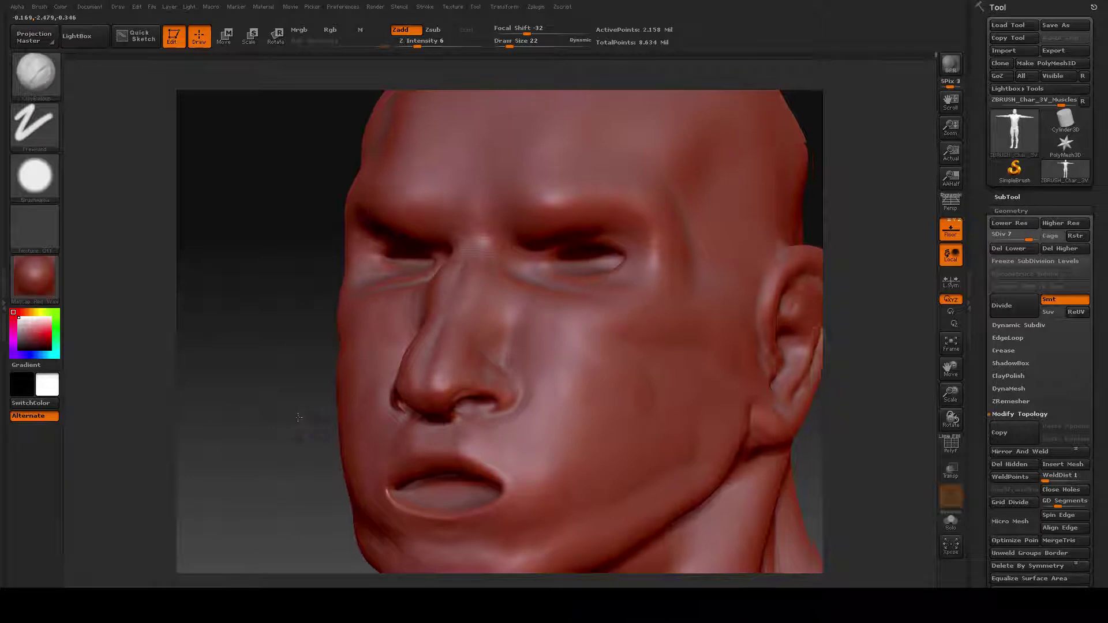
{"action": "mouse_move", "coordinate": [287, 411]}
{"action": "left_mouse_down"}
{"action": "mouse_move", "coordinate": [347, 407]}
{"action": "mouse_move", "coordinate": [382, 381]}
{"action": "mouse_move", "coordinate": [355, 403]}
{"action": "left_mouse_up"}
{"action": "left_click_drag", "start_coordinate": [695, 407], "coordinate": [694, 405], "text": "alt"}
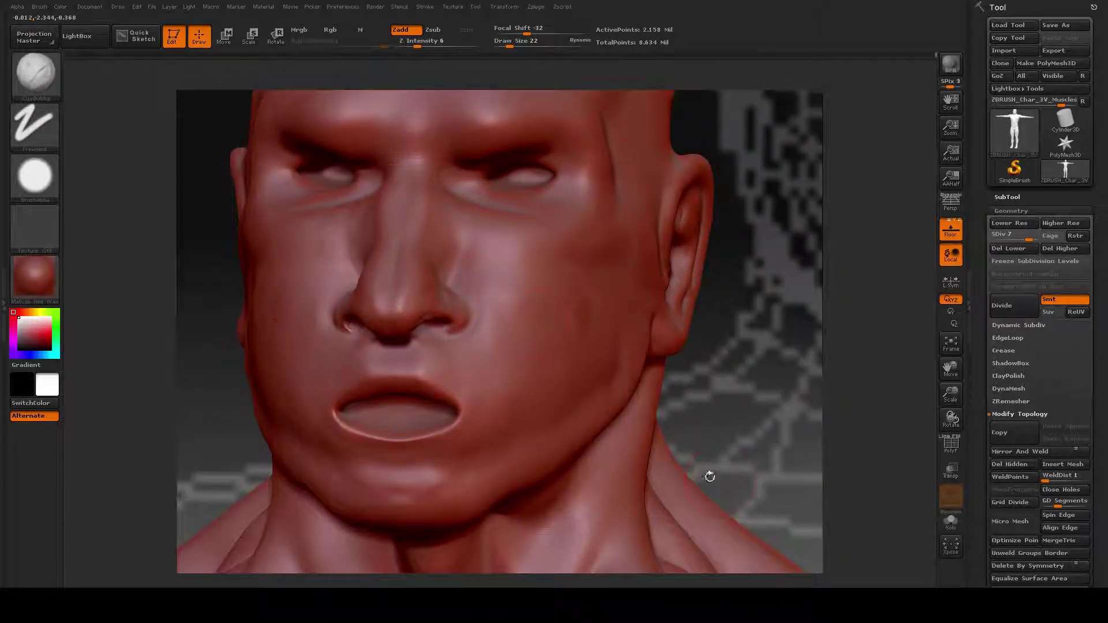
{"action": "mouse_move", "coordinate": [611, 308]}
{"action": "left_mouse_down"}
{"action": "mouse_move", "coordinate": [758, 417]}
{"action": "mouse_move", "coordinate": [331, 468]}
{"action": "mouse_move", "coordinate": [573, 525]}
{"action": "left_mouse_up"}
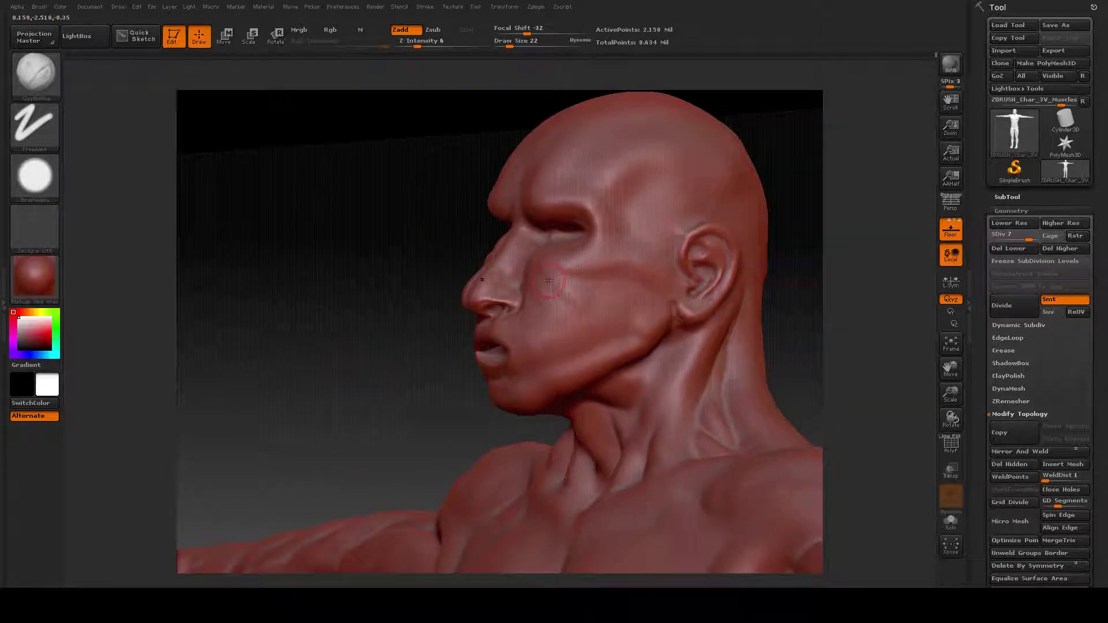
{"action": "left_click_drag", "start_coordinate": [549, 281], "coordinate": [633, 325]}
{"action": "key", "text": "b"}
{"action": "key", "text": "c"}
{"action": "key", "text": "l"}
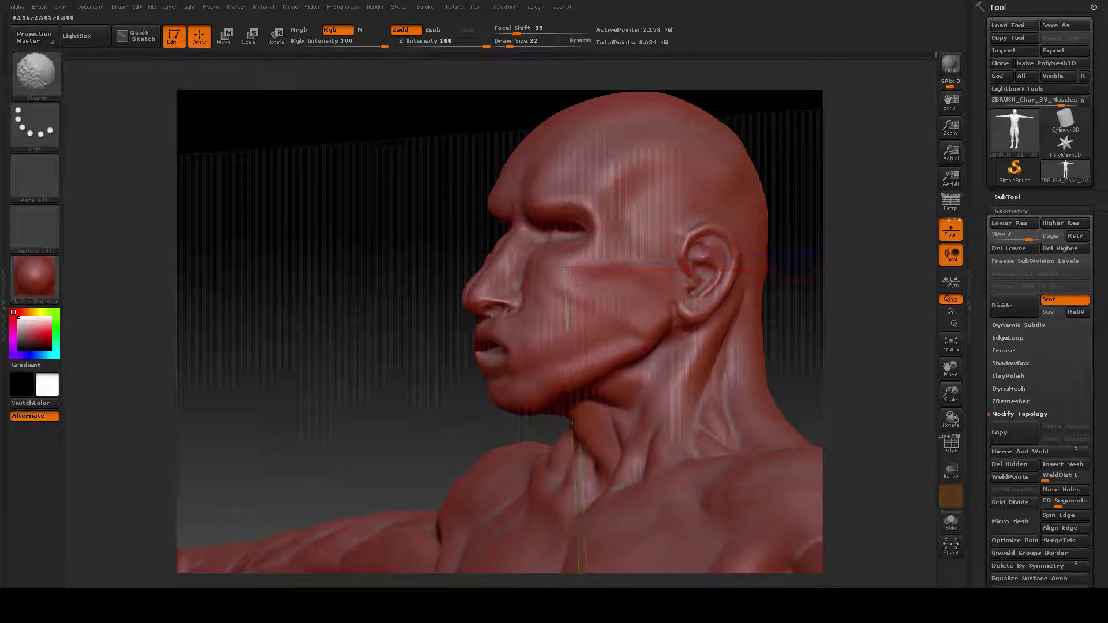
{"action": "key", "text": "b"}
{"action": "key", "text": "c"}
{"action": "key", "text": "b"}
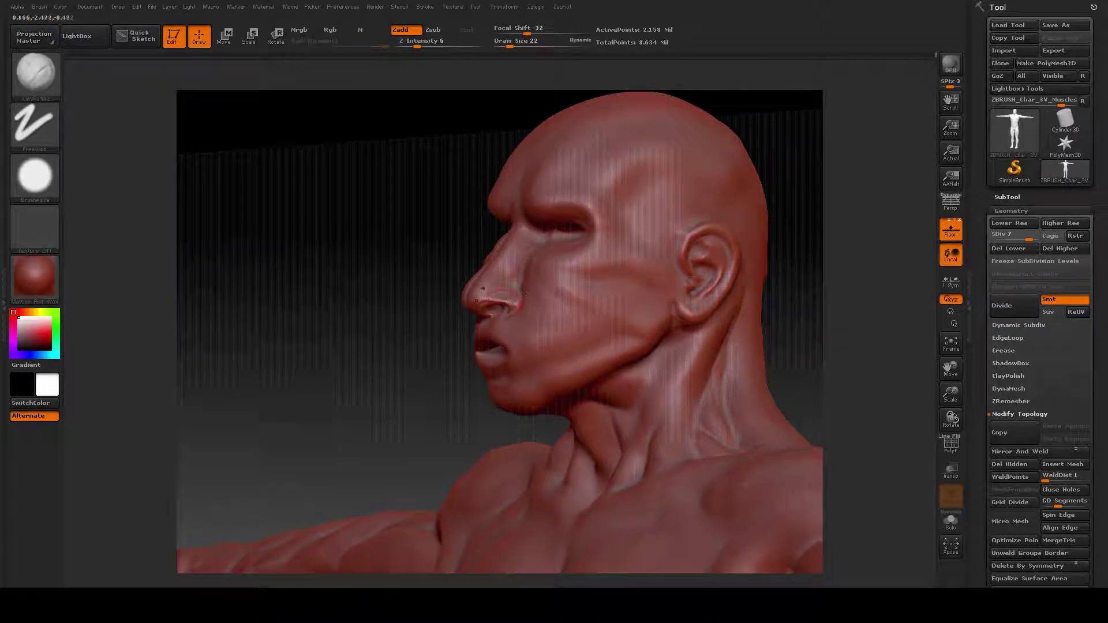
{"action": "key", "text": "space"}
{"action": "key", "text": "shift"}
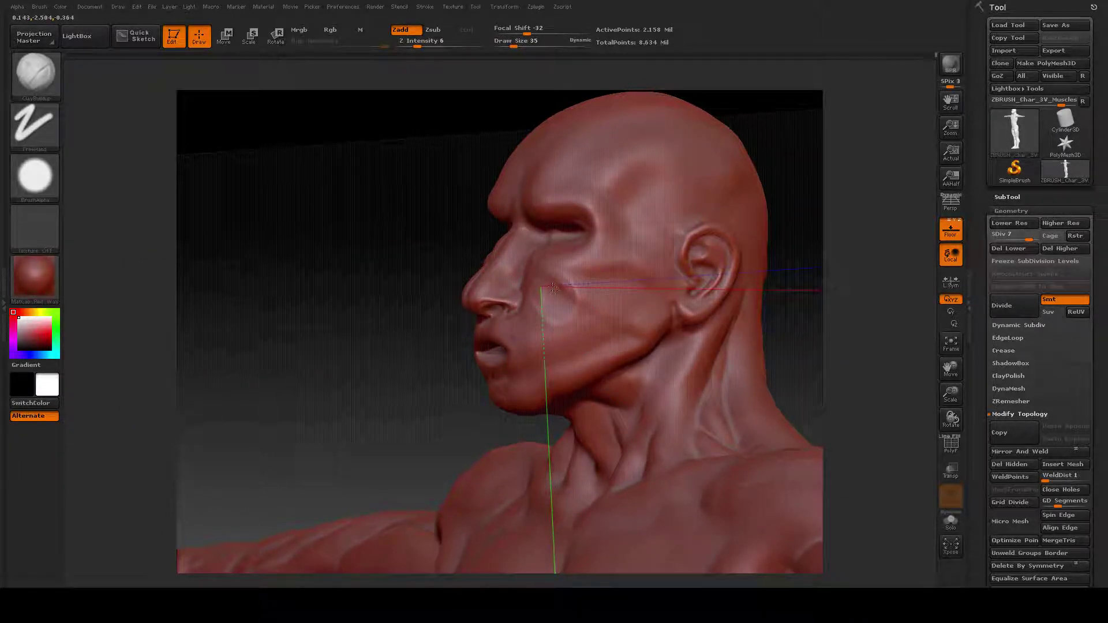
{"action": "key", "text": "shift"}
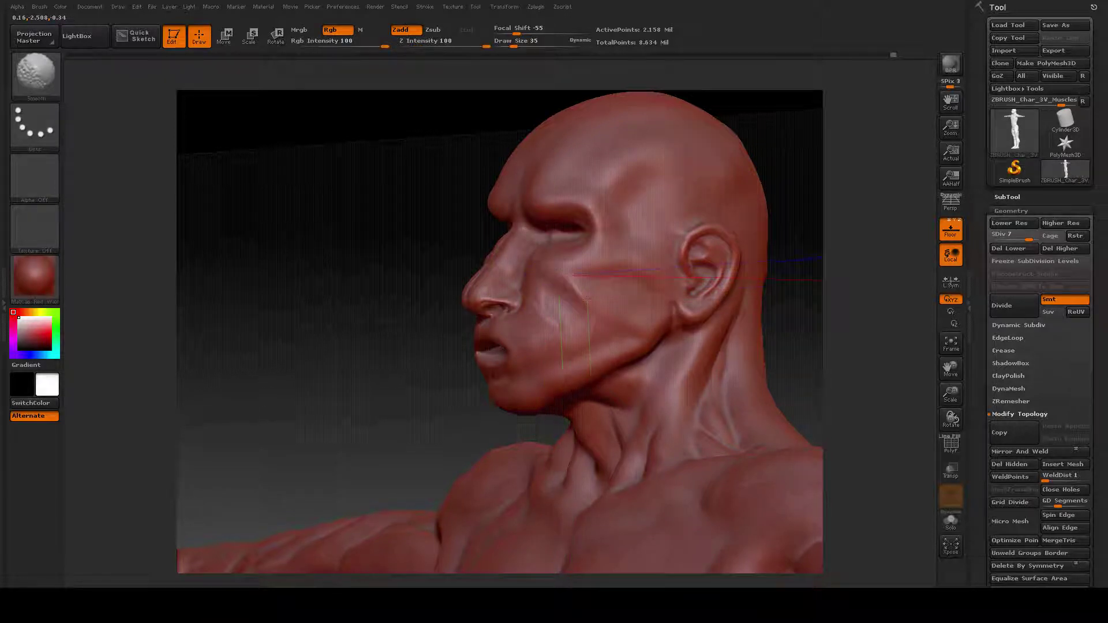
{"action": "left_click_drag", "start_coordinate": [587, 301], "coordinate": [571, 330], "text": "shift"}
{"action": "key", "text": "shift"}
{"action": "mouse_move", "coordinate": [370, 367]}
{"action": "left_mouse_down"}
{"action": "mouse_move", "coordinate": [347, 360]}
{"action": "mouse_move", "coordinate": [468, 303]}
{"action": "left_mouse_up"}
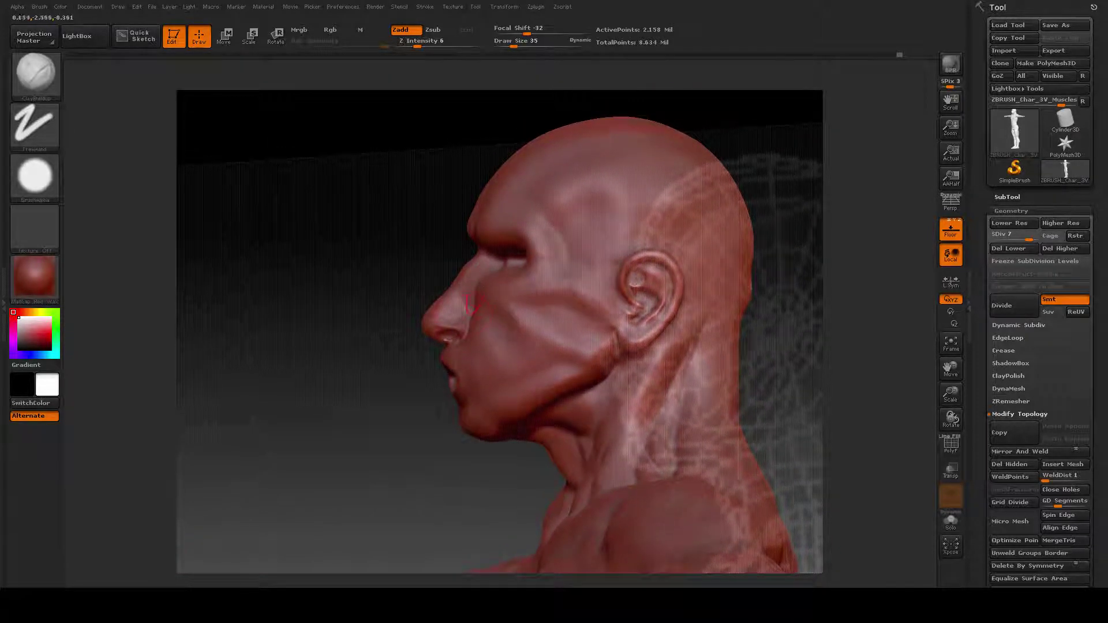
{"action": "mouse_move", "coordinate": [392, 418]}
{"action": "left_mouse_down"}
{"action": "mouse_move", "coordinate": [411, 421]}
{"action": "mouse_move", "coordinate": [565, 343]}
{"action": "left_mouse_up"}
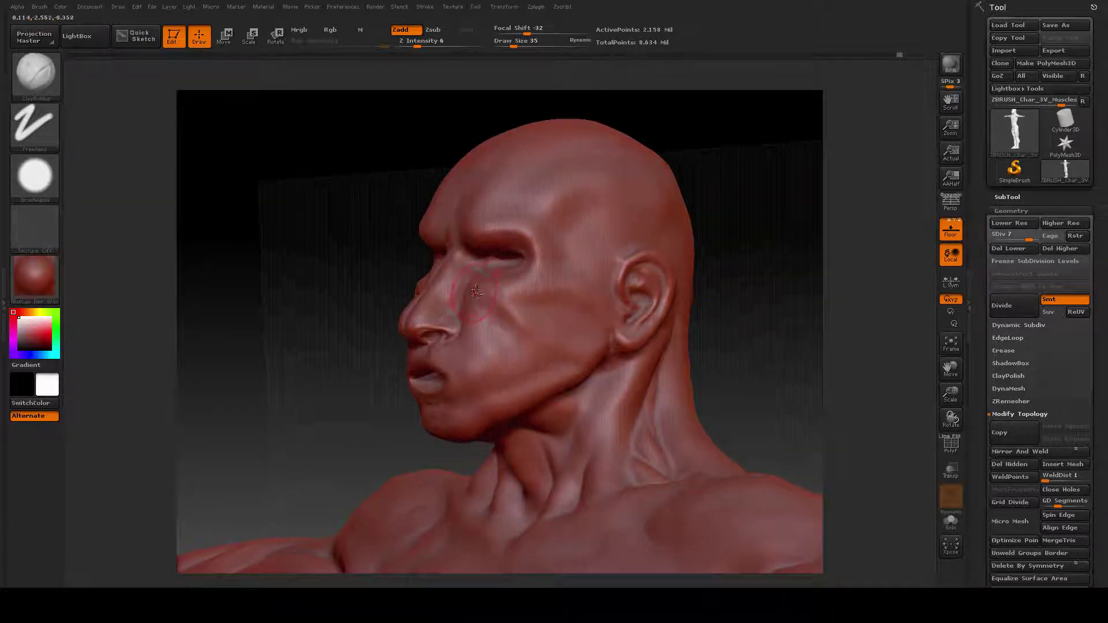
{"action": "left_click_drag", "start_coordinate": [482, 303], "coordinate": [540, 336]}
{"action": "key", "text": "shift"}
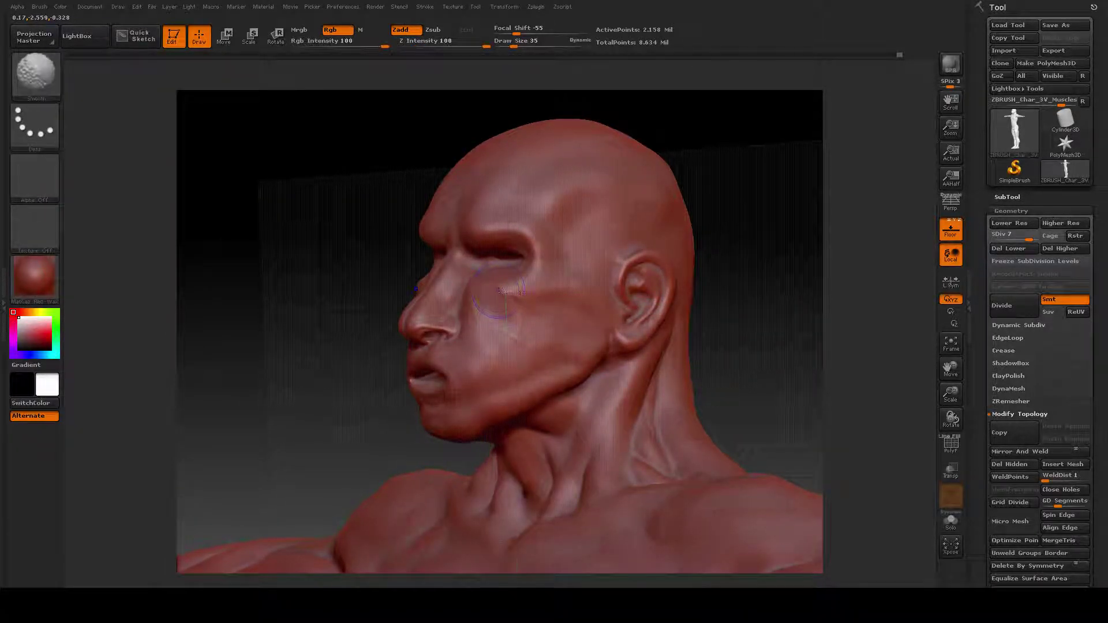
{"action": "key", "text": "shift"}
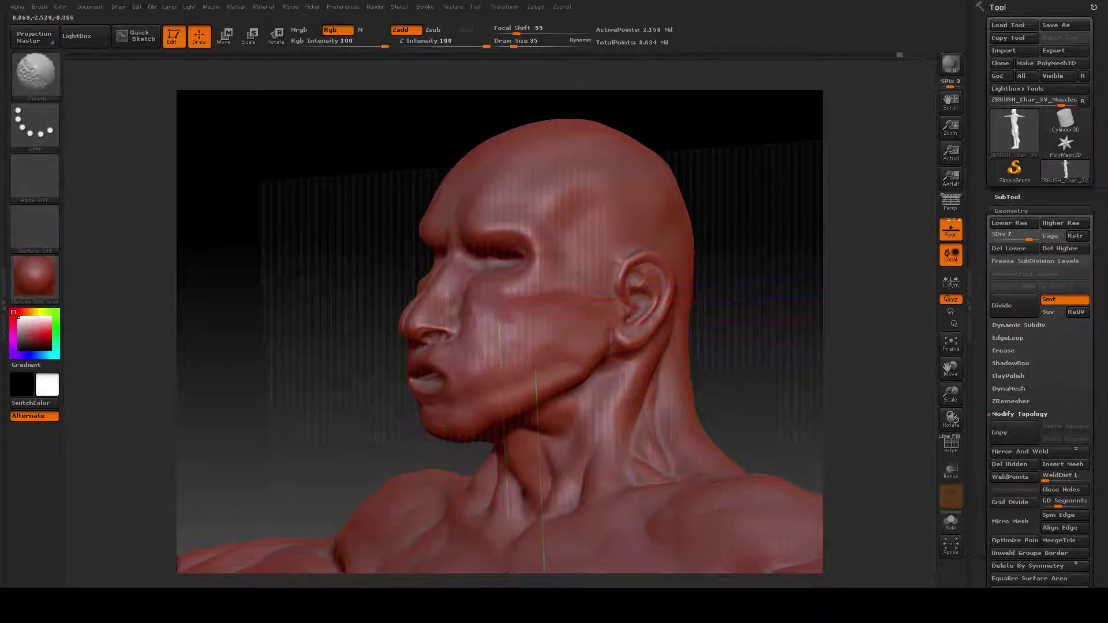
{"action": "key", "text": "shift"}
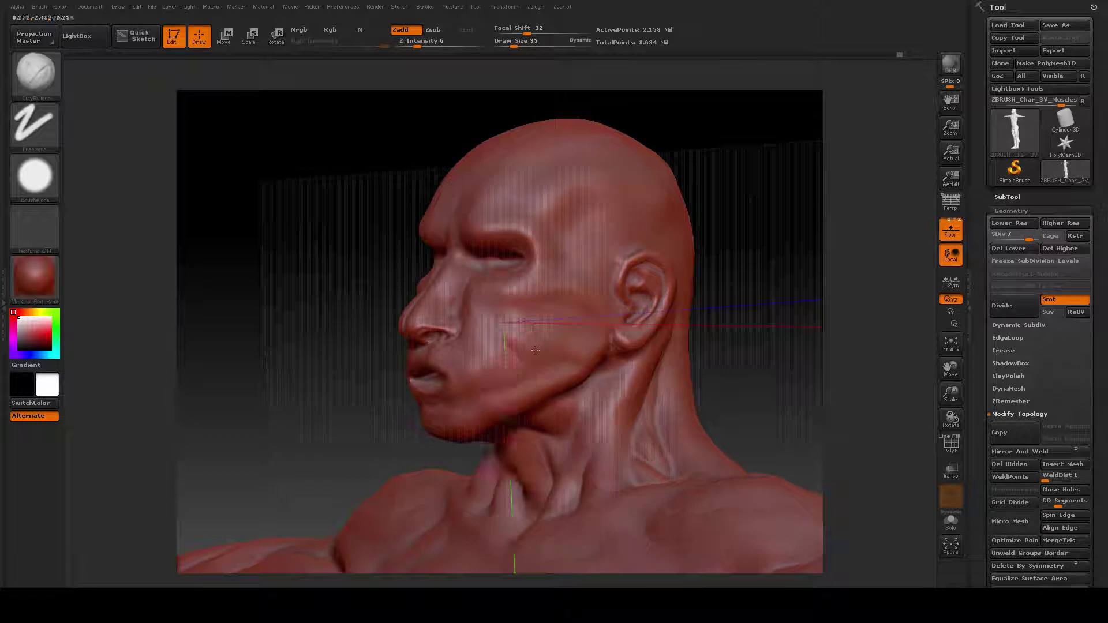
{"action": "key", "text": "shift"}
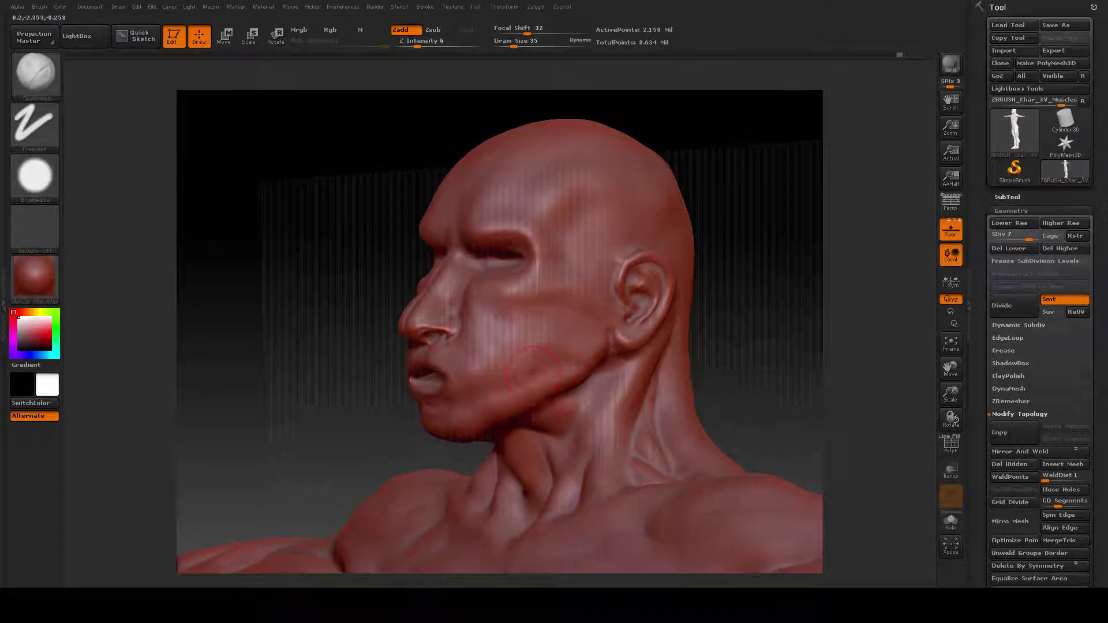
{"action": "left_click_drag", "start_coordinate": [528, 369], "coordinate": [521, 338]}
{"action": "key", "text": "shift"}
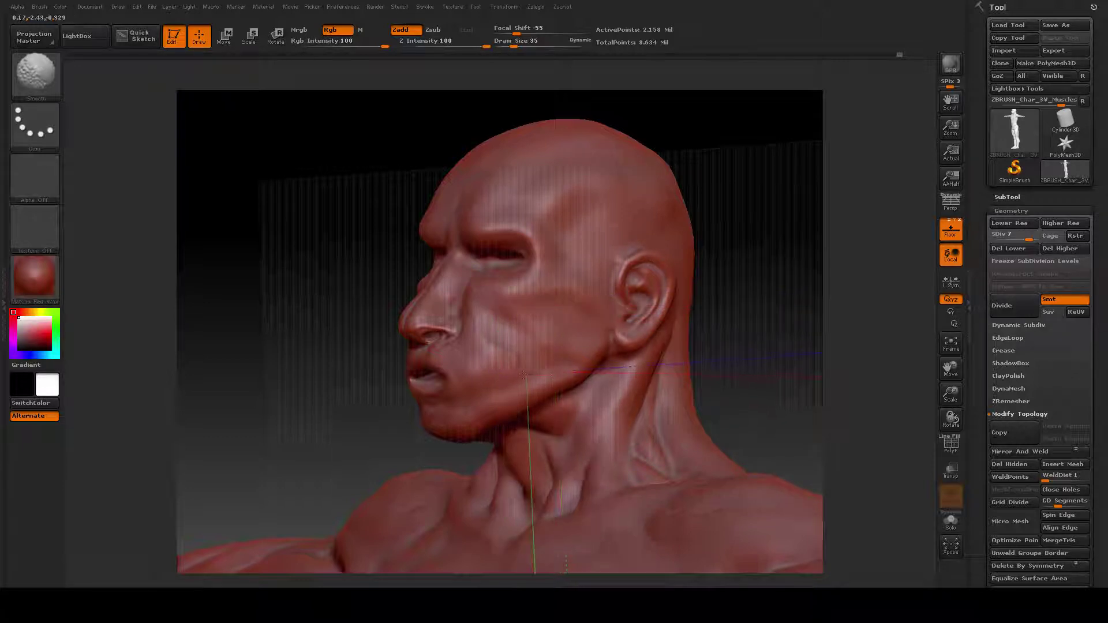
{"action": "key", "text": "shift"}
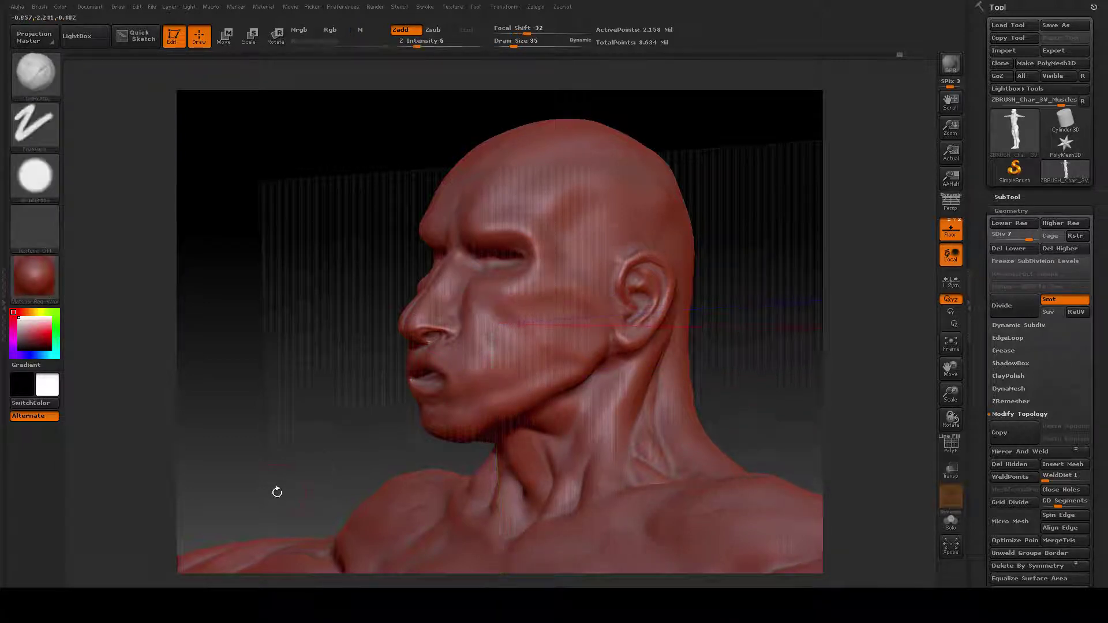
{"action": "mouse_move", "coordinate": [278, 491]}
{"action": "left_mouse_down", "text": "shift"}
{"action": "mouse_move", "coordinate": [305, 495]}
{"action": "mouse_move", "coordinate": [690, 305]}
{"action": "mouse_move", "coordinate": [360, 431]}
{"action": "left_mouse_up", "text": "shift"}
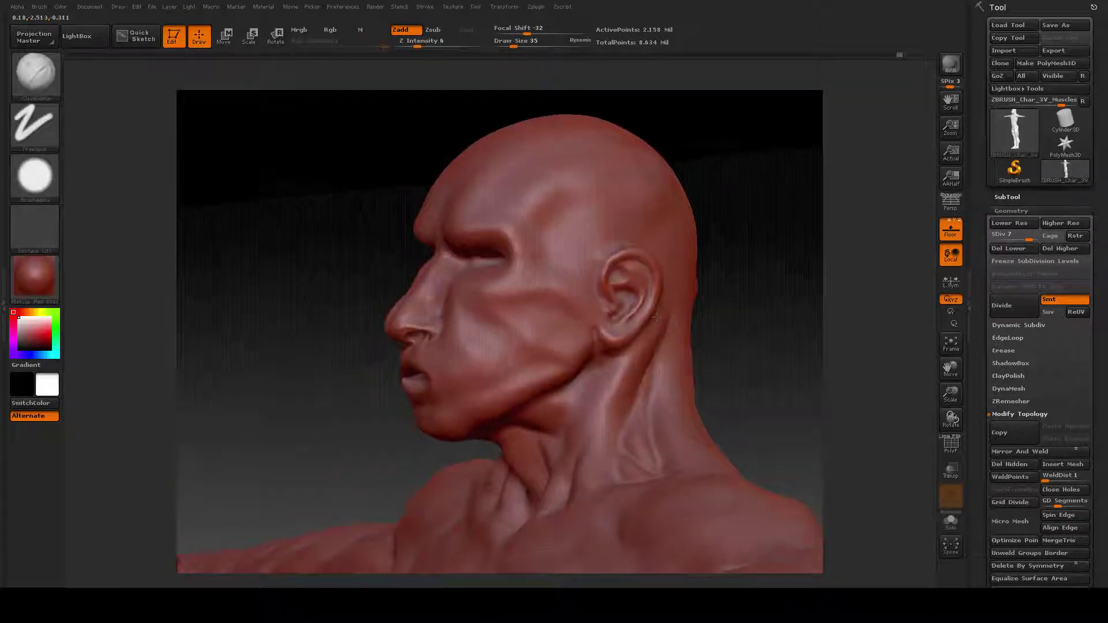
{"action": "mouse_move", "coordinate": [312, 396]}
{"action": "left_mouse_down"}
{"action": "mouse_move", "coordinate": [328, 475]}
{"action": "mouse_move", "coordinate": [317, 476]}
{"action": "mouse_move", "coordinate": [410, 454]}
{"action": "mouse_move", "coordinate": [324, 460]}
{"action": "mouse_move", "coordinate": [673, 396]}
{"action": "mouse_move", "coordinate": [659, 382]}
{"action": "mouse_move", "coordinate": [555, 390]}
{"action": "left_mouse_up"}
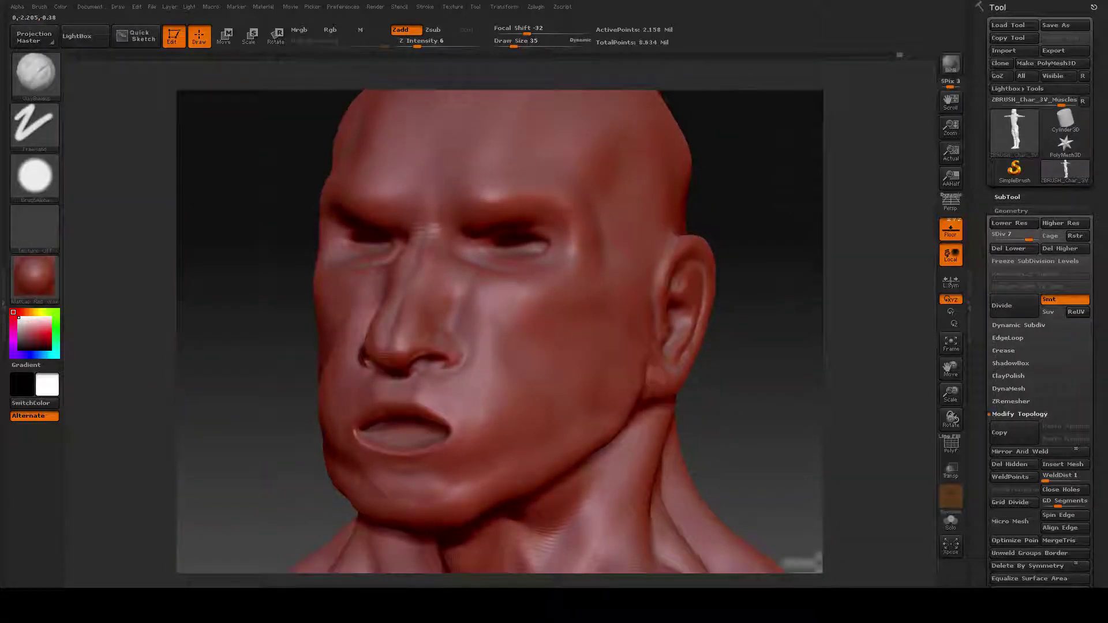
- Select the Move brush and reduce Draw Size to 24, zoomed in on the face
{"action": "left_click", "coordinate": [40, 73]}
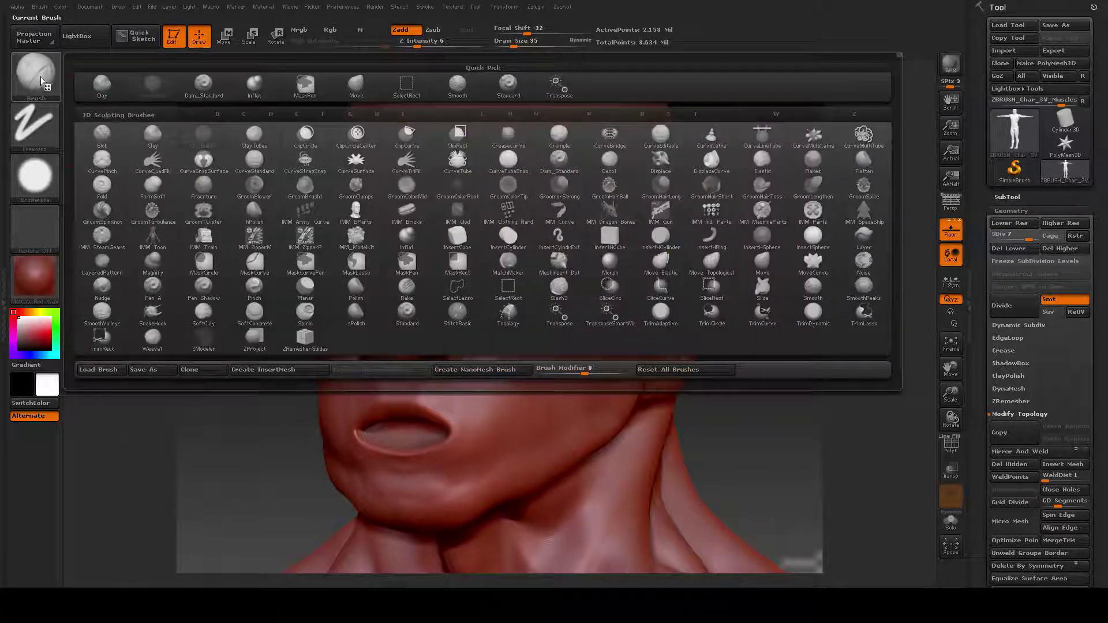
{"action": "left_click", "coordinate": [364, 85]}
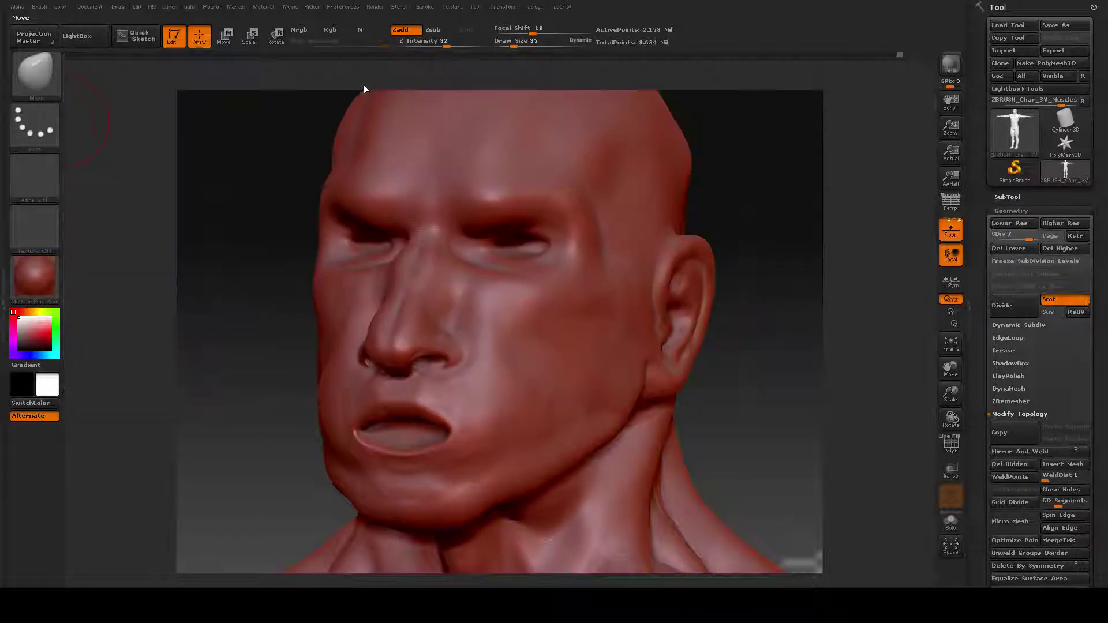
{"action": "mouse_move", "coordinate": [744, 403]}
{"action": "left_mouse_down"}
{"action": "mouse_move", "coordinate": [803, 411]}
{"action": "mouse_move", "coordinate": [770, 438]}
{"action": "mouse_move", "coordinate": [743, 416]}
{"action": "mouse_move", "coordinate": [783, 416]}
{"action": "mouse_move", "coordinate": [633, 250]}
{"action": "left_mouse_up"}
{"action": "key", "text": "b"}
{"action": "key", "text": "s"}
{"action": "key", "text": "t"}
{"action": "key", "text": "b"}
{"action": "key", "text": "s"}
{"action": "key", "text": "t"}
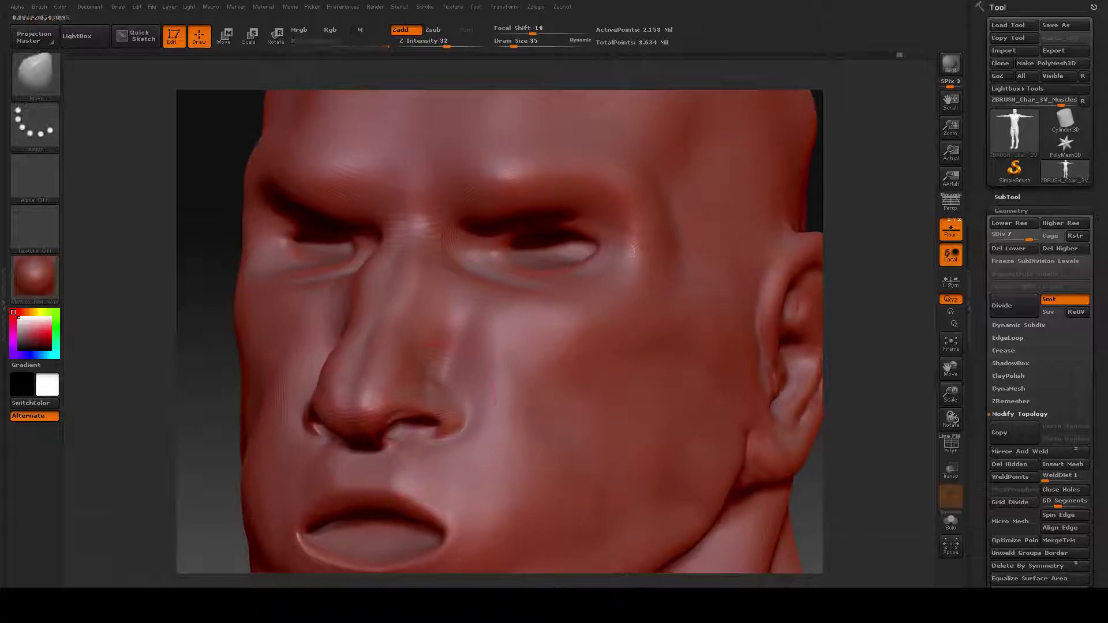
{"action": "key", "text": "space"}
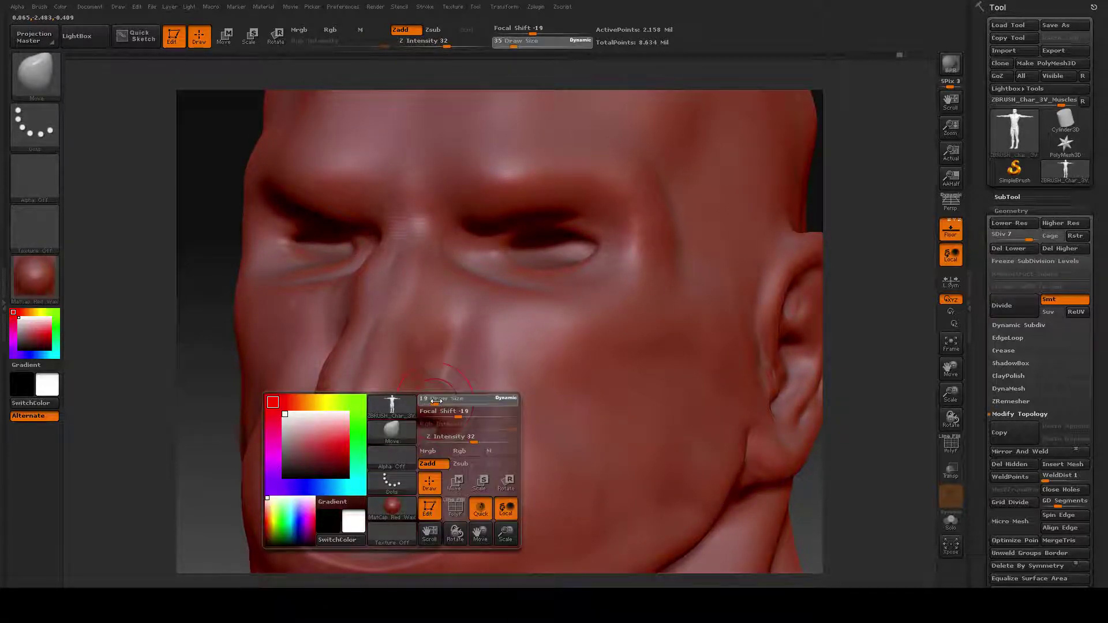
{"action": "left_click_drag", "start_coordinate": [436, 400], "coordinate": [444, 398]}
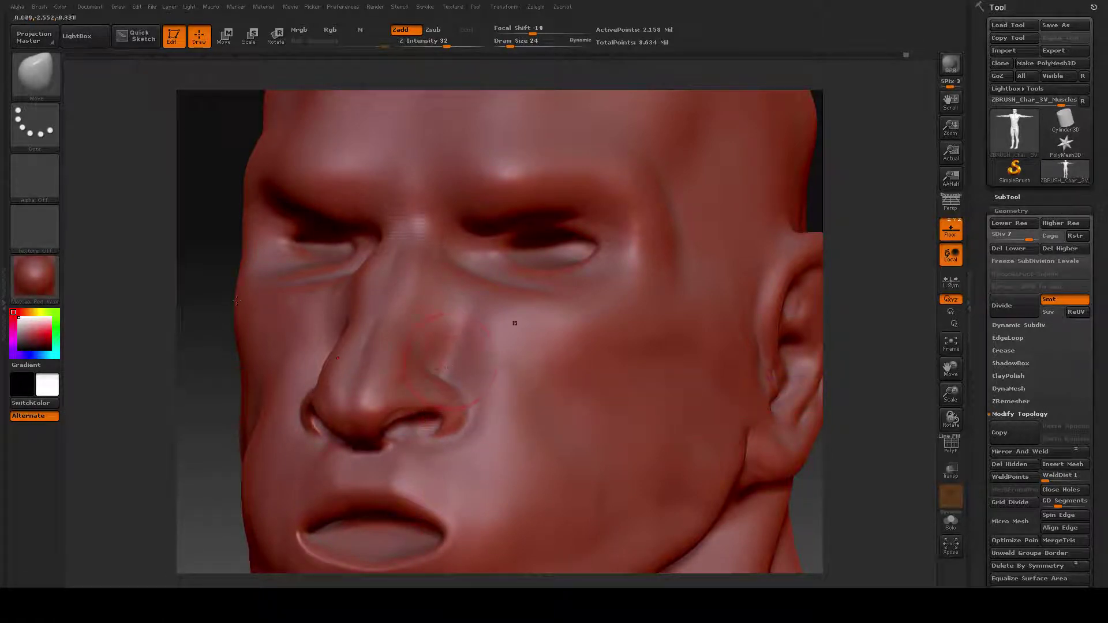
- Pull the nostril wings outward while turning between frontal and left-side views
{"action": "left_click_drag", "start_coordinate": [184, 300], "coordinate": [426, 411]}
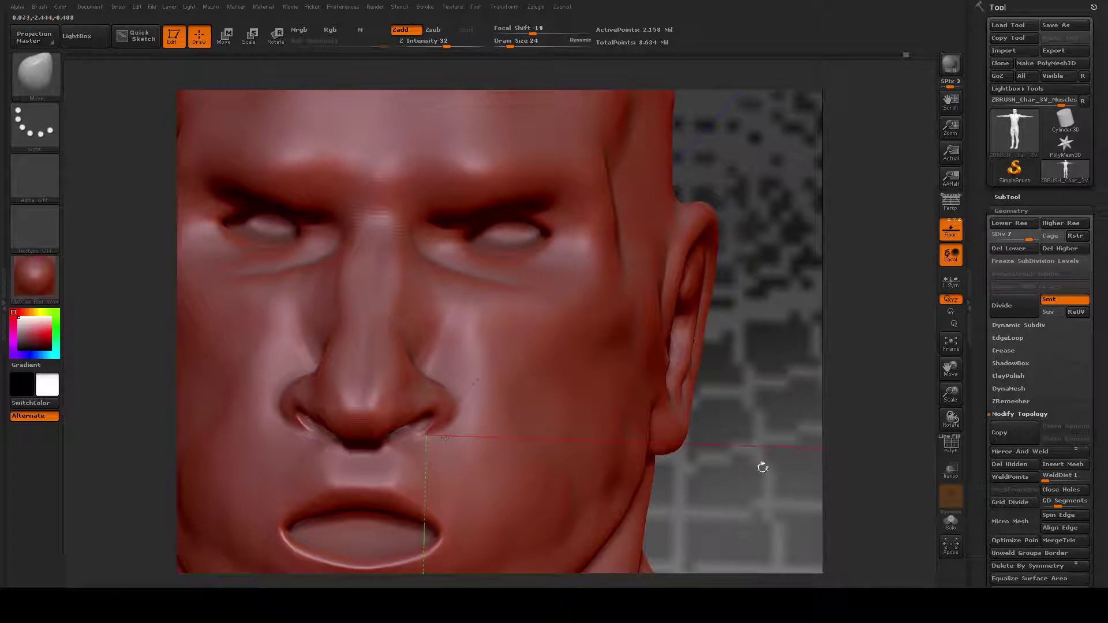
{"action": "left_click_drag", "start_coordinate": [762, 467], "coordinate": [517, 488]}
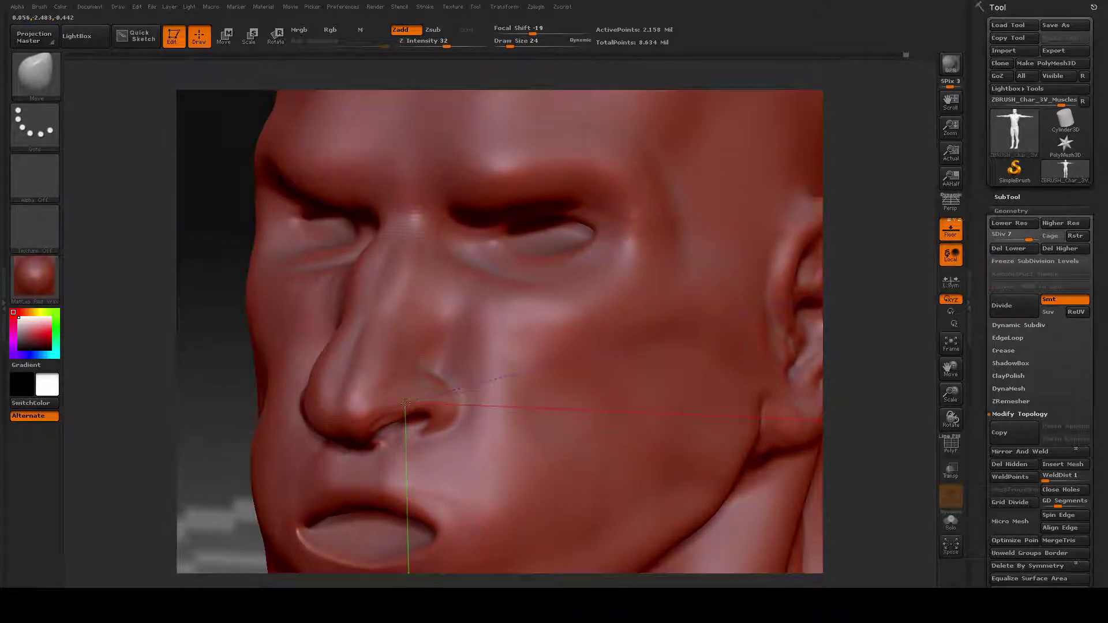
{"action": "left_click_drag", "start_coordinate": [211, 416], "coordinate": [449, 372]}
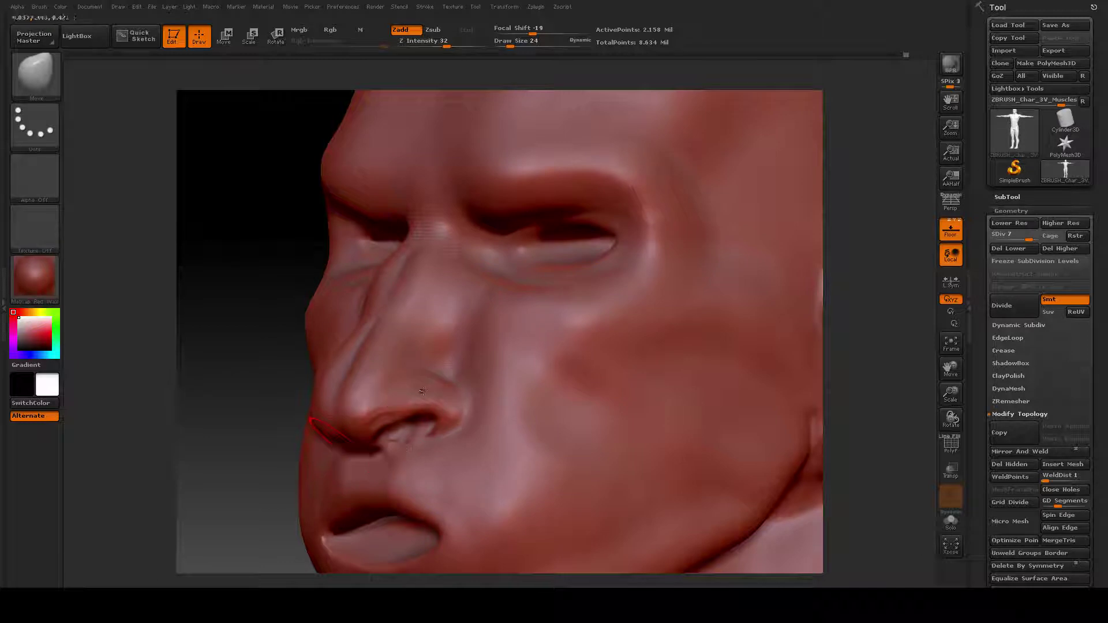
{"action": "key", "text": "space"}
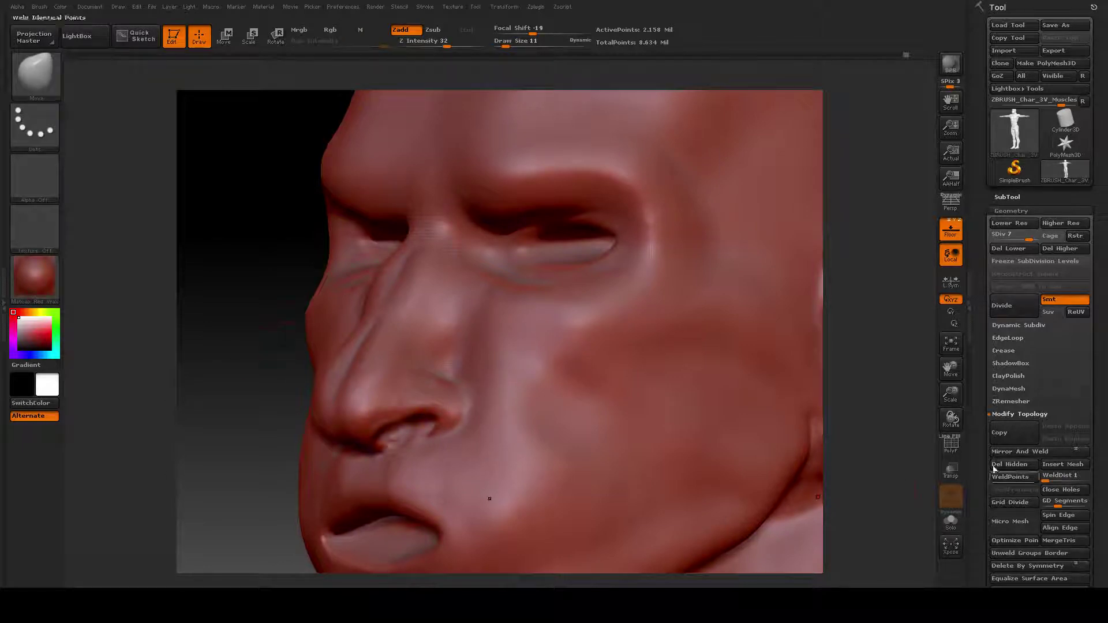
- Zoom out and reframe the head, trying Smooth and MaskPen
{"action": "left_click_drag", "start_coordinate": [951, 393], "coordinate": [896, 399]}
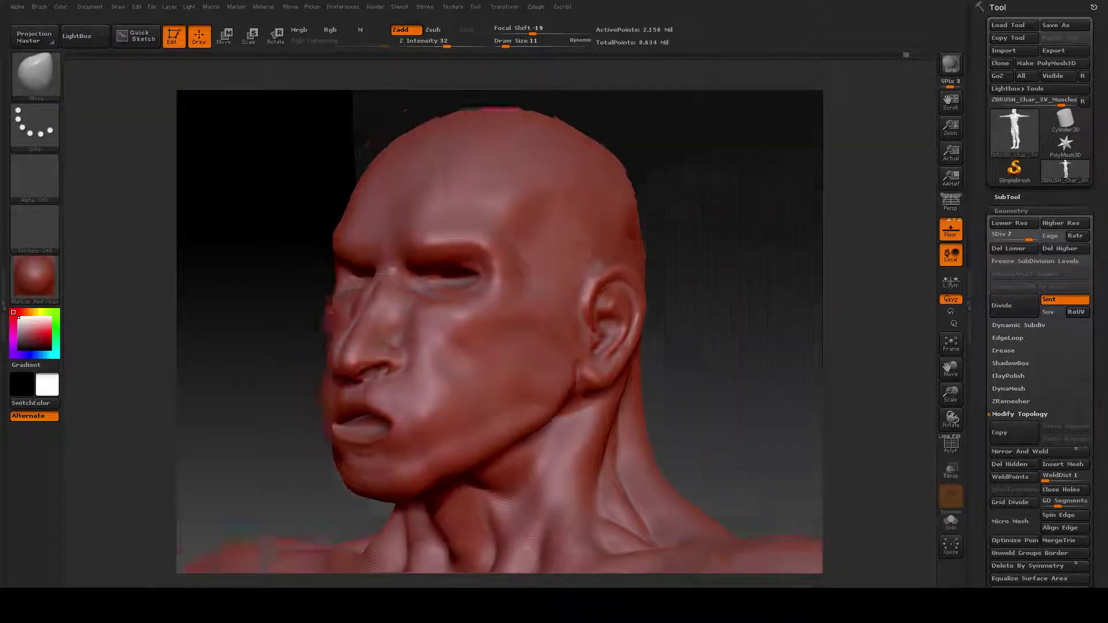
{"action": "mouse_move", "coordinate": [727, 412]}
{"action": "left_mouse_down"}
{"action": "mouse_move", "coordinate": [676, 407]}
{"action": "mouse_move", "coordinate": [724, 388]}
{"action": "left_mouse_up"}
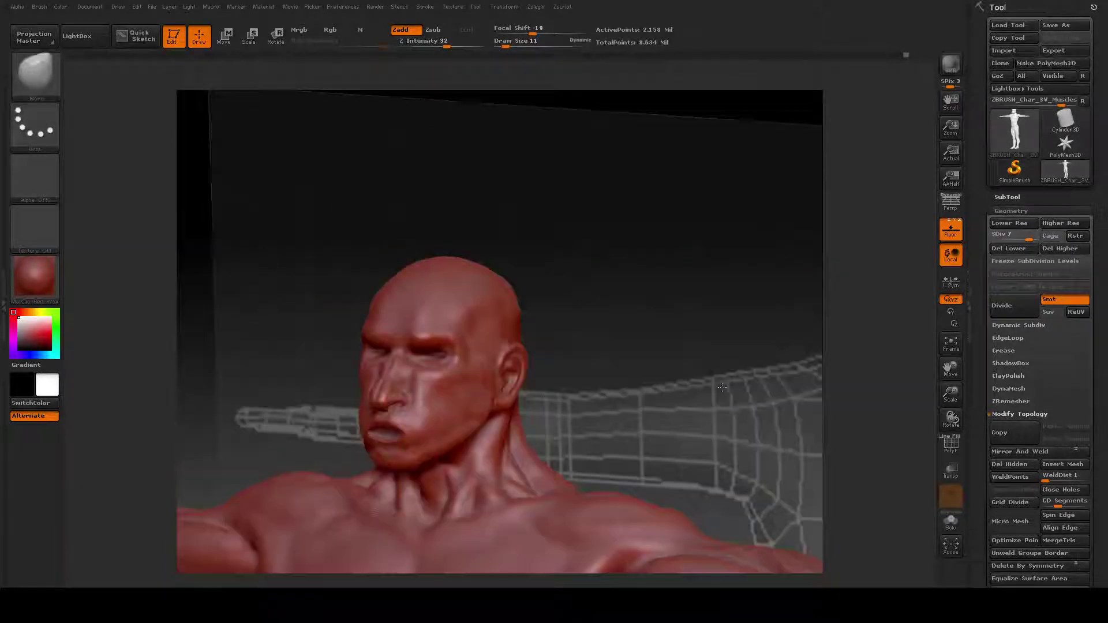
{"action": "mouse_move", "coordinate": [663, 406]}
{"action": "left_mouse_down"}
{"action": "mouse_move", "coordinate": [725, 400]}
{"action": "mouse_move", "coordinate": [412, 279]}
{"action": "left_mouse_up"}
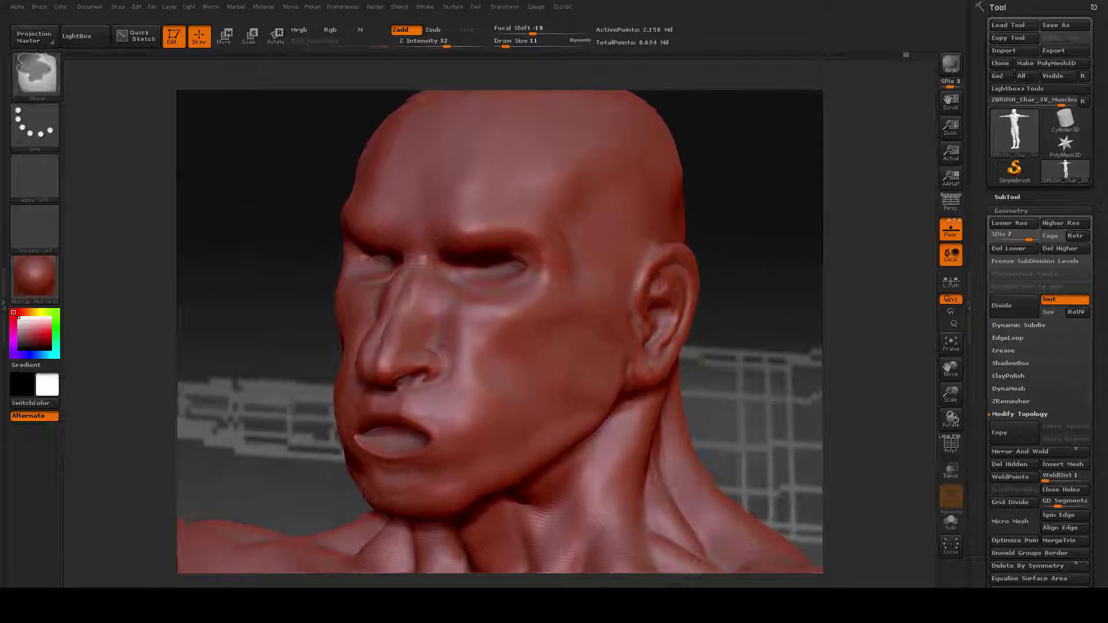
{"action": "key", "text": "shift"}
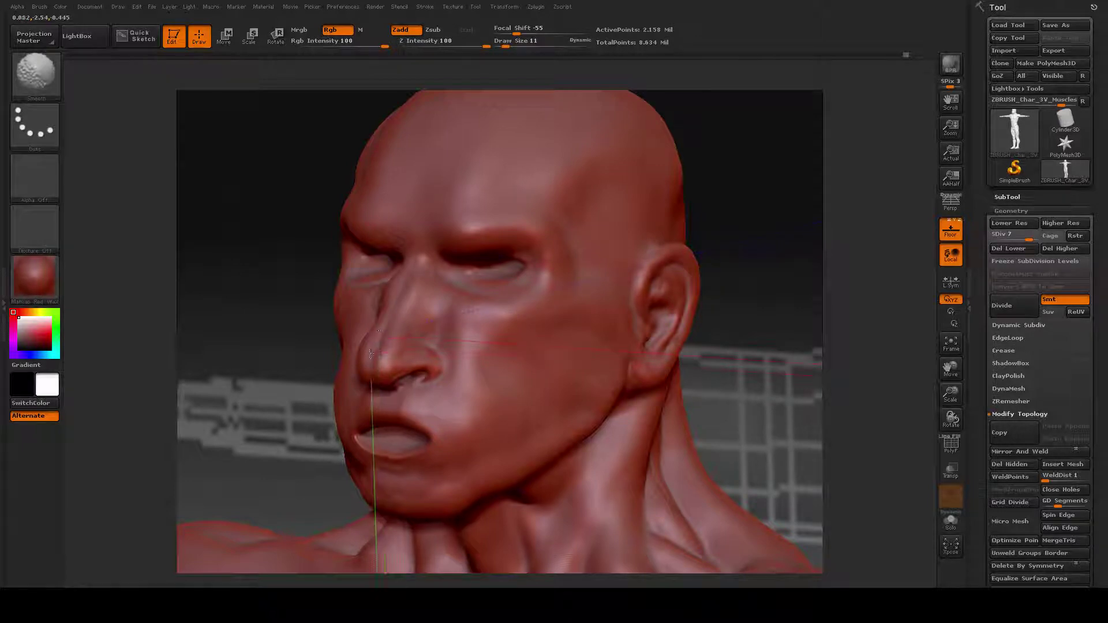
{"action": "key", "text": "shift"}
{"action": "key", "text": "ctrl"}
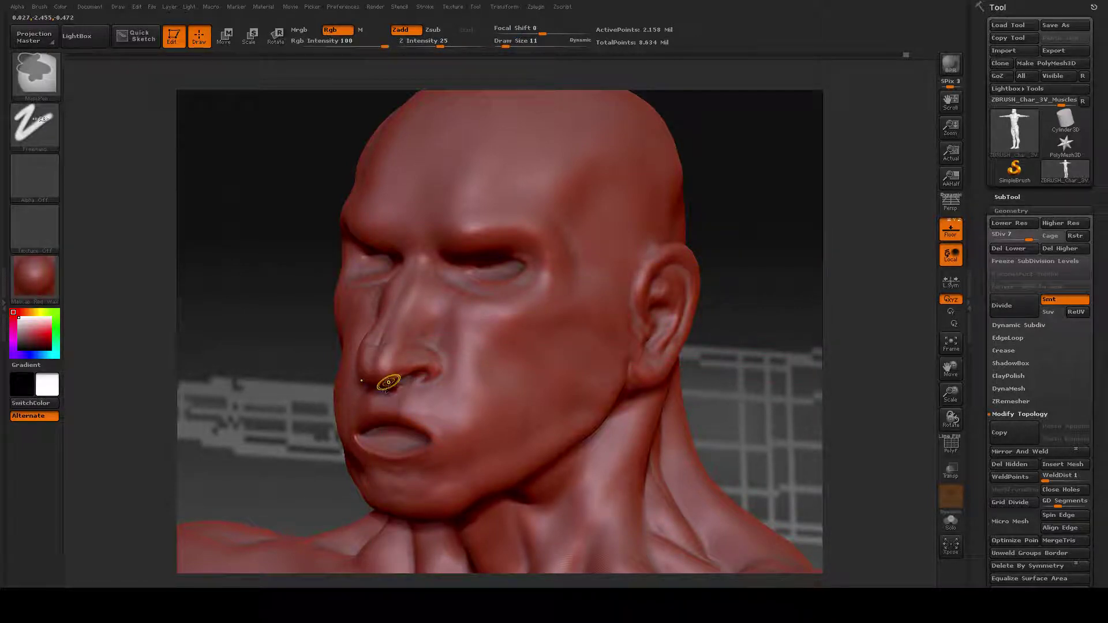
- Choose the Standard brush at Z Intensity 16 and refine the nose and nostril wing
{"action": "left_click", "coordinate": [44, 74]}
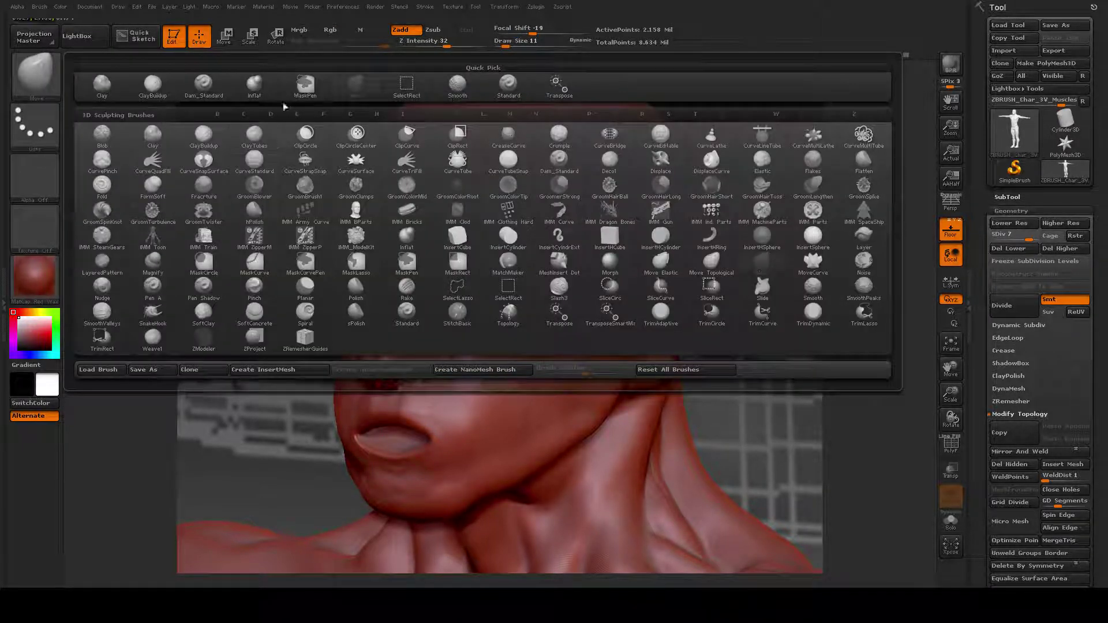
{"action": "left_click", "coordinate": [258, 82]}
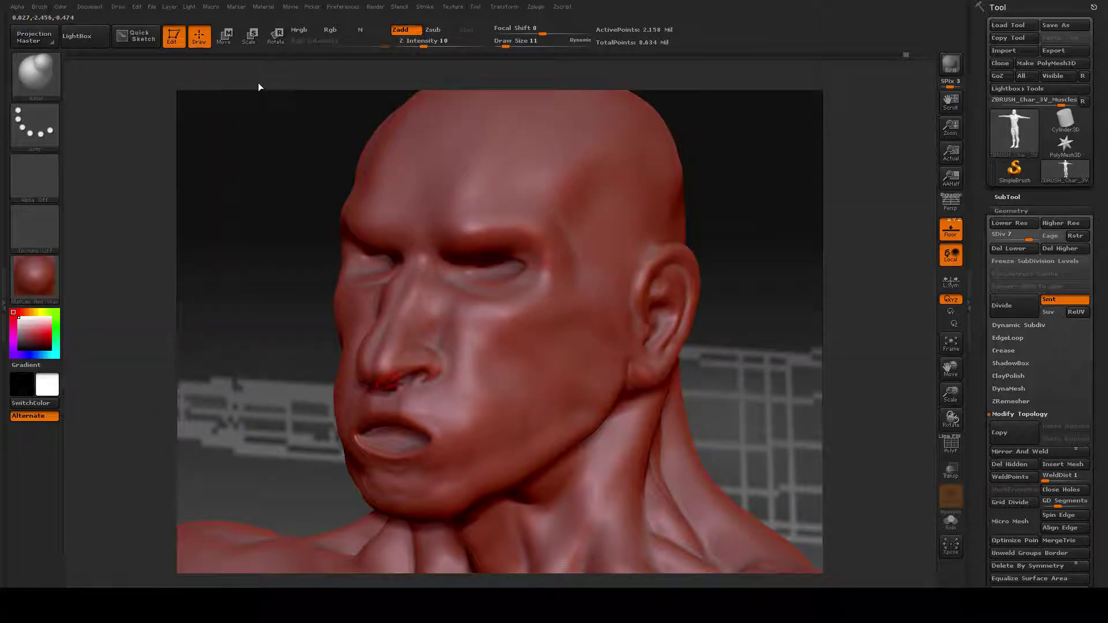
{"action": "left_click", "coordinate": [37, 75]}
{"action": "left_click", "coordinate": [506, 84]}
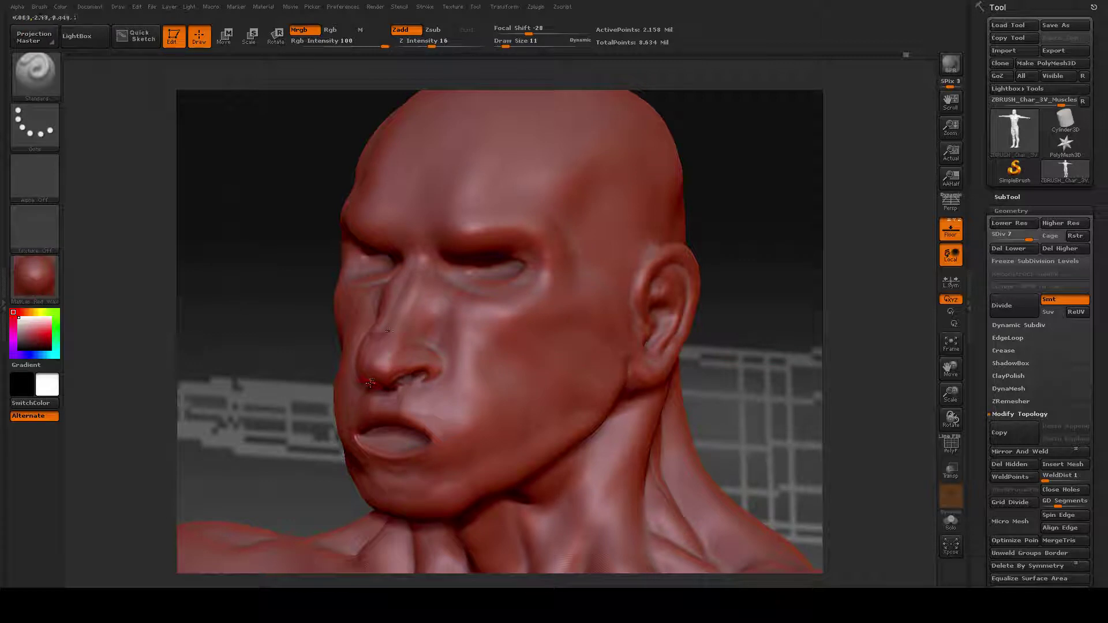
{"action": "left_click_drag", "start_coordinate": [255, 292], "coordinate": [389, 320]}
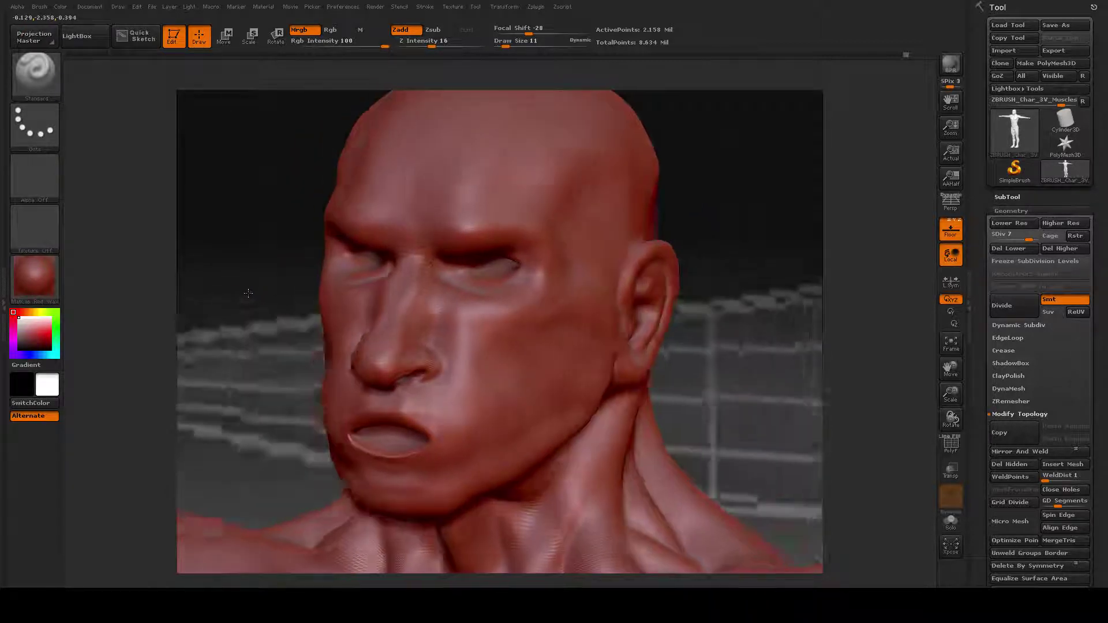
{"action": "key", "text": "shift"}
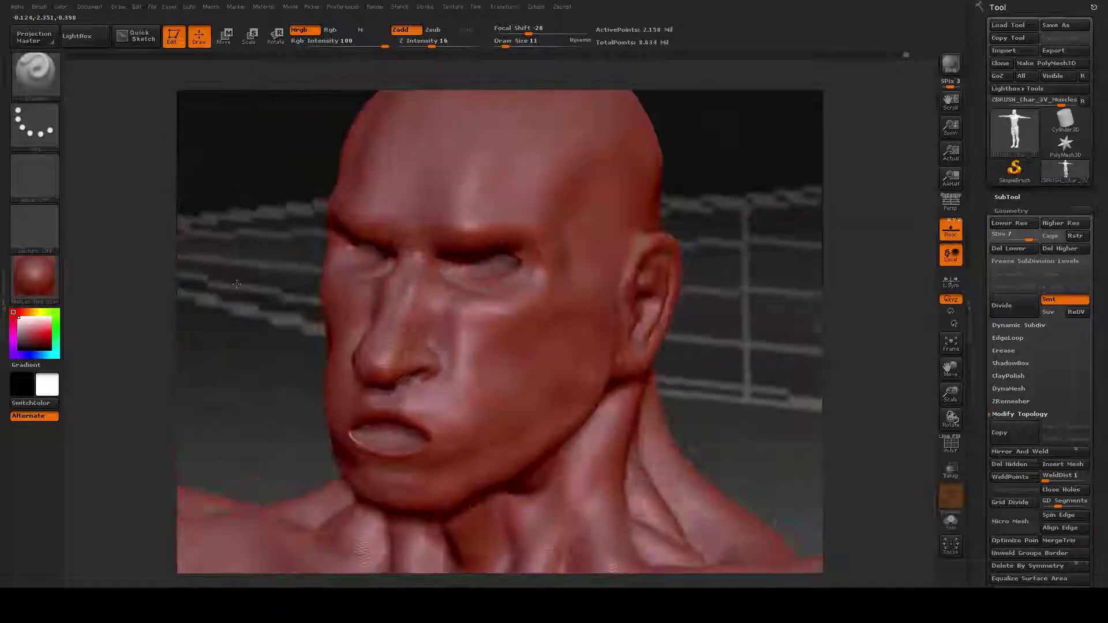
{"action": "left_click_drag", "start_coordinate": [313, 437], "coordinate": [396, 282]}
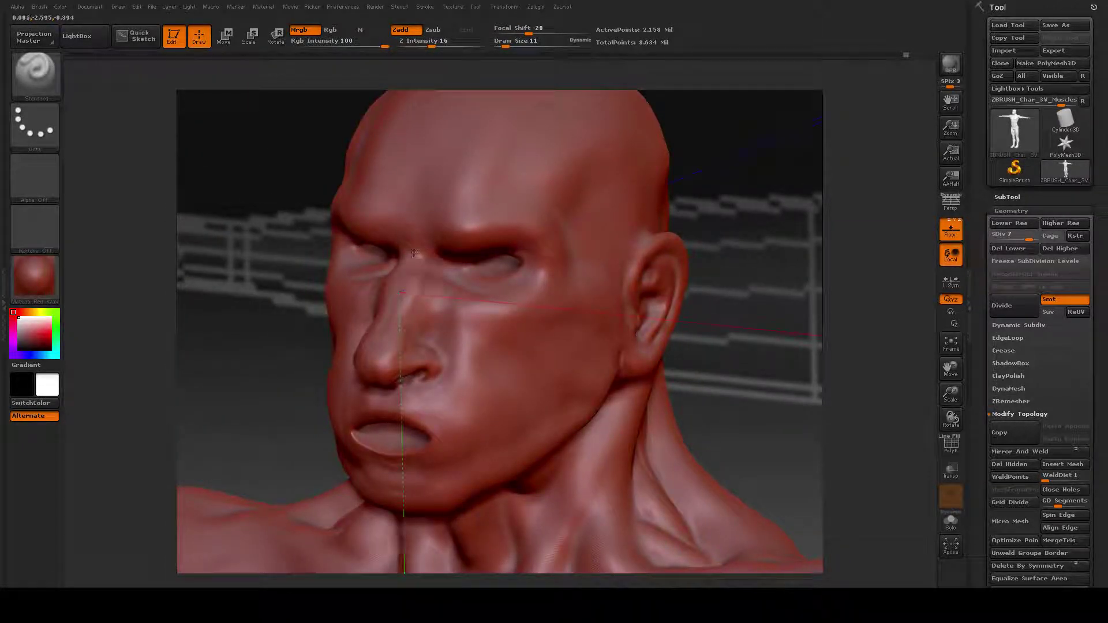
{"action": "key", "text": "shift"}
{"action": "left_click_drag", "start_coordinate": [725, 152], "coordinate": [762, 260]}
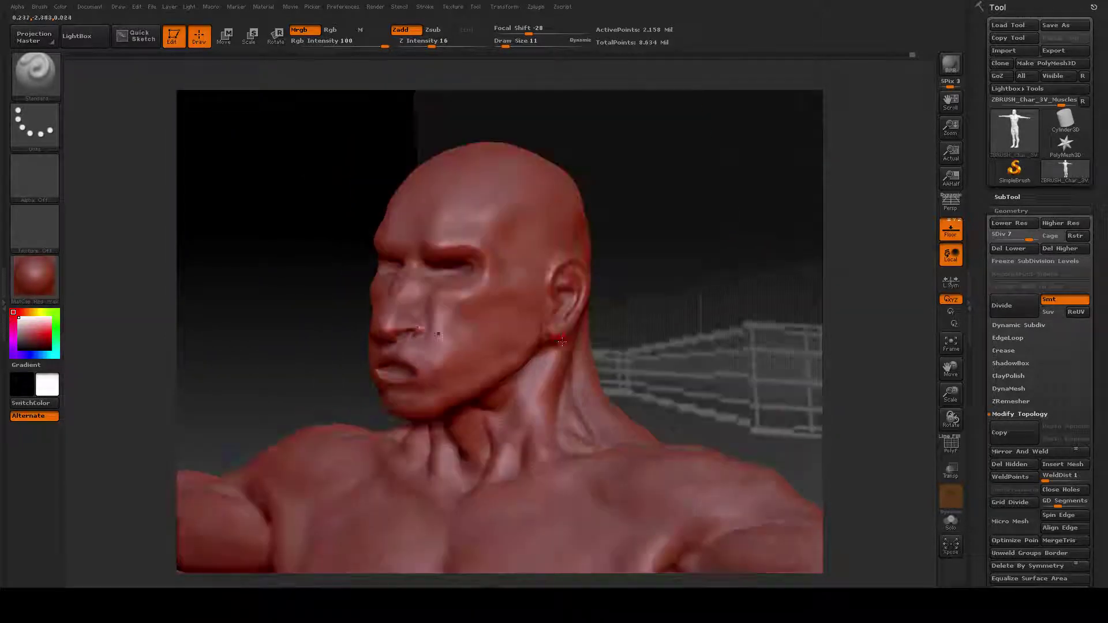
{"action": "mouse_move", "coordinate": [661, 351]}
{"action": "left_mouse_down"}
{"action": "mouse_move", "coordinate": [678, 325]}
{"action": "mouse_move", "coordinate": [624, 316]}
{"action": "mouse_move", "coordinate": [730, 319]}
{"action": "left_mouse_up"}
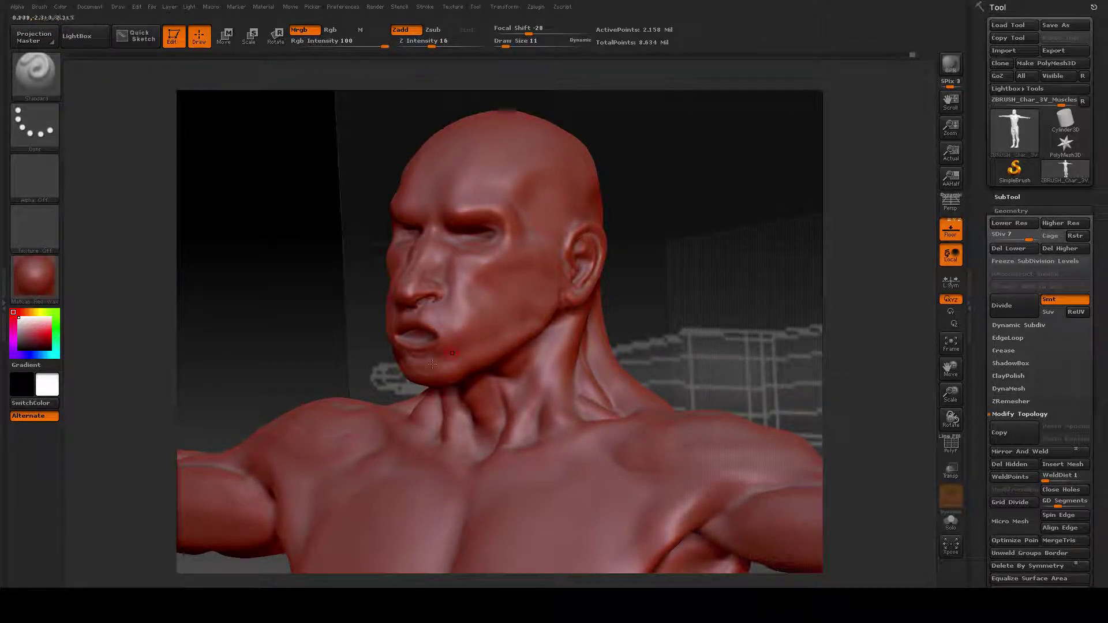
{"action": "left_click_drag", "start_coordinate": [670, 262], "coordinate": [376, 272]}
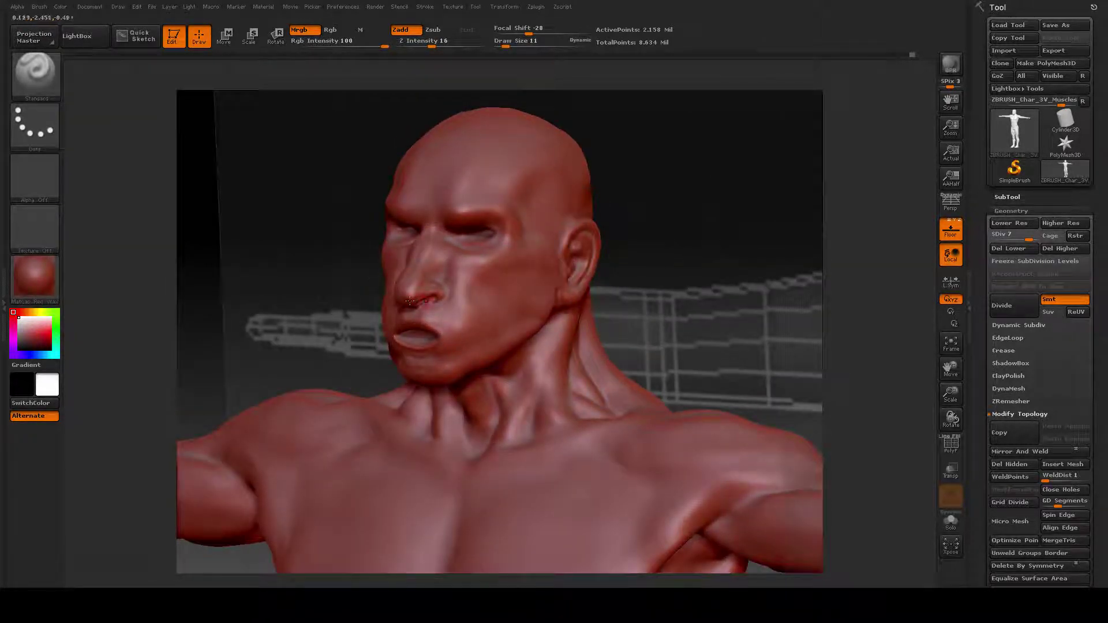
{"action": "left_click_drag", "start_coordinate": [651, 226], "coordinate": [691, 282]}
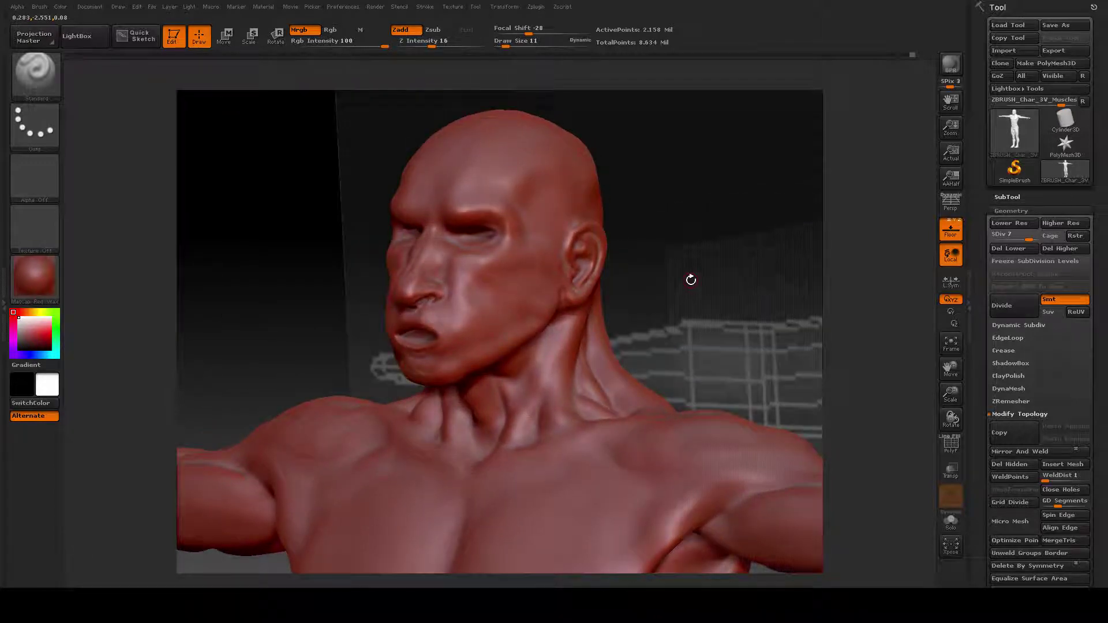